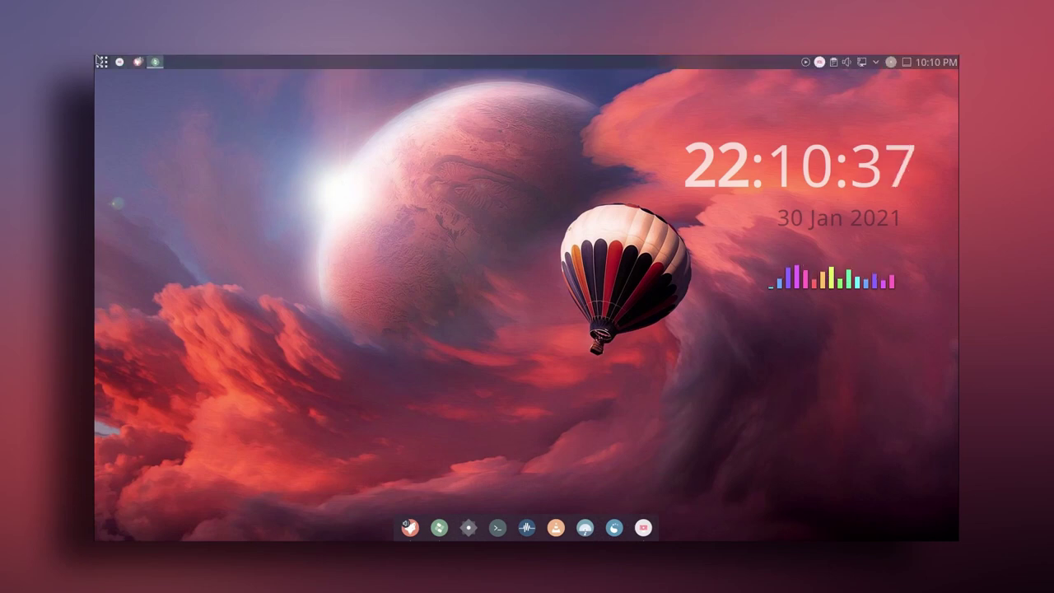
Increase the height margin of the bottom dock in its appearance settings.
click(102, 62)
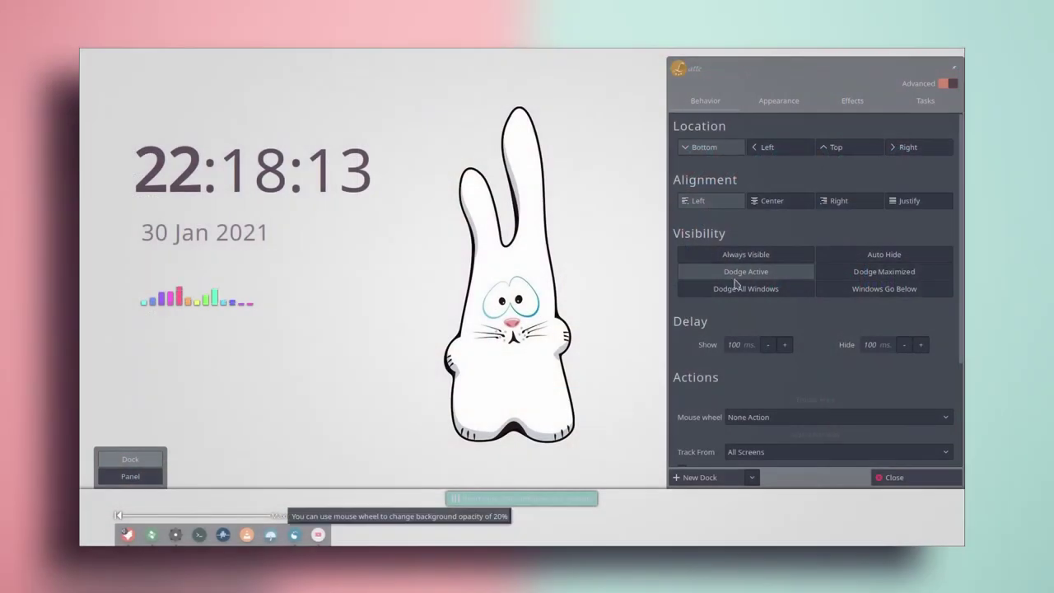
click(779, 101)
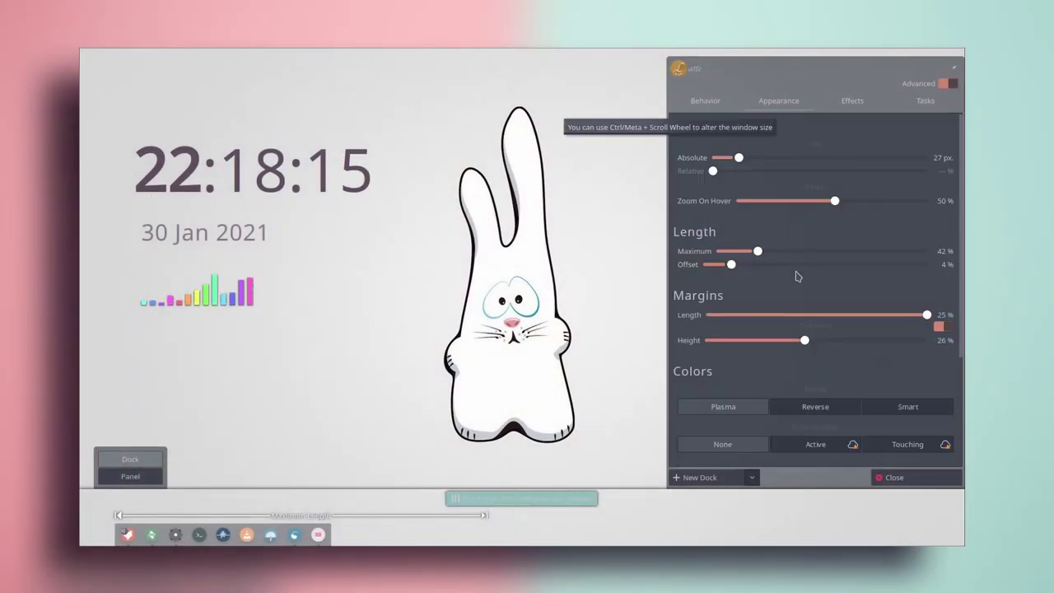
drag(806, 340, 917, 347)
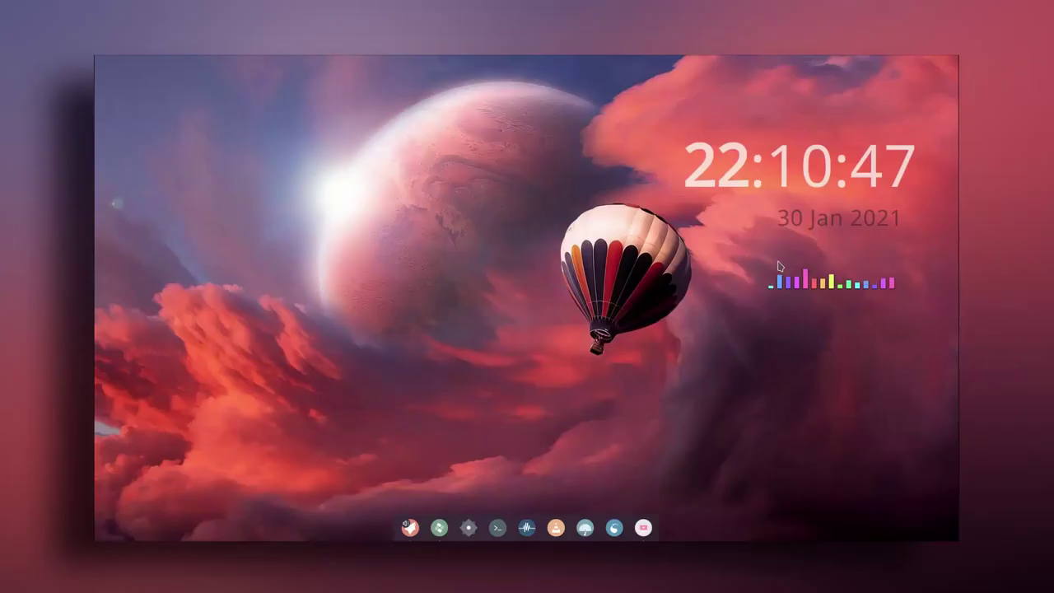
Look over the customized desktop's top panel, calendar pop-up, application launcher and dock.
mouse_move(617, 57)
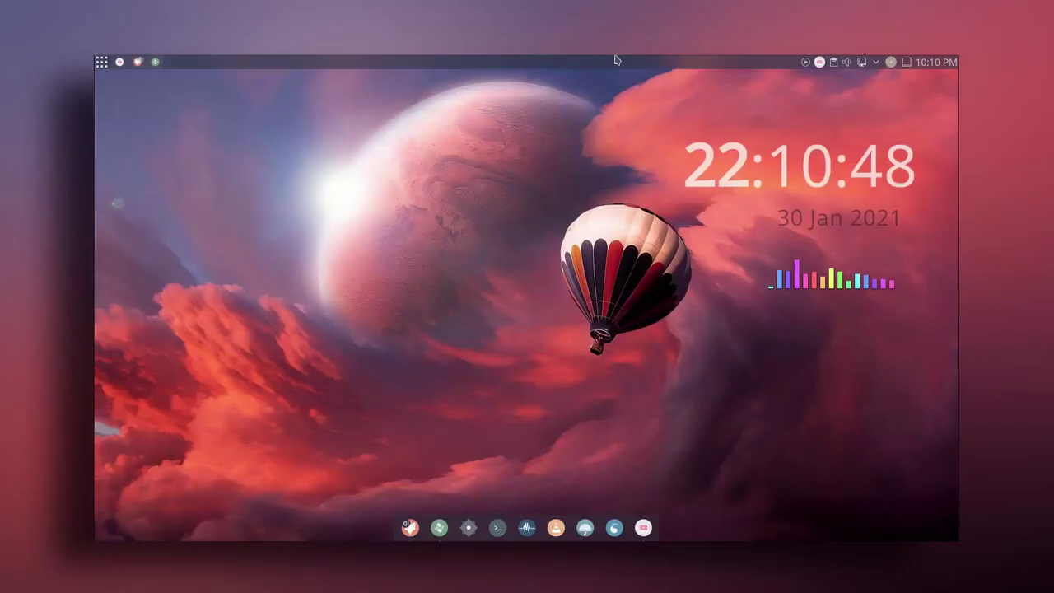
click(937, 64)
click(937, 64)
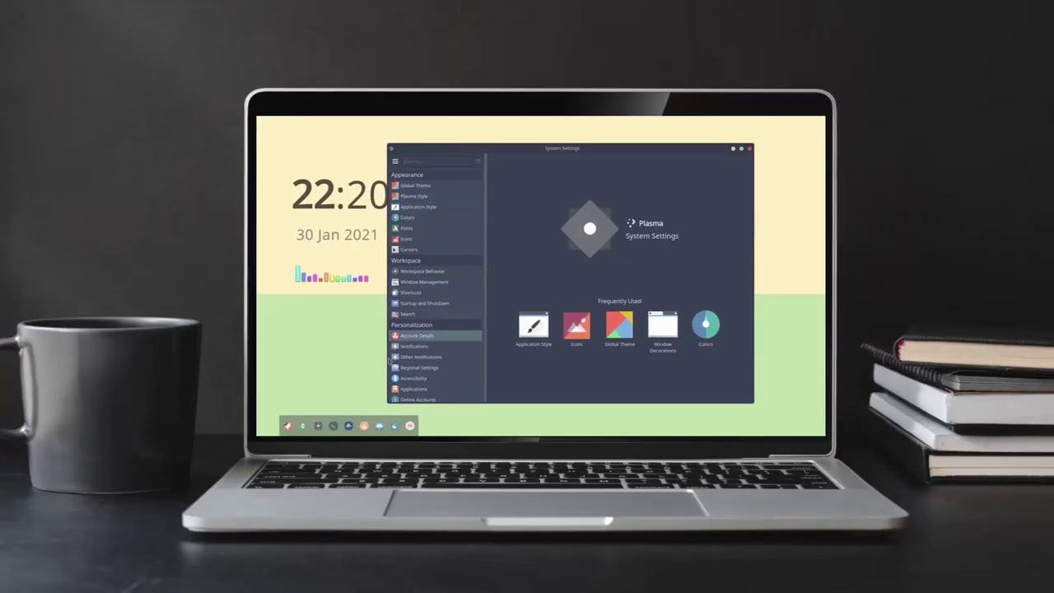
click(306, 423)
click(799, 121)
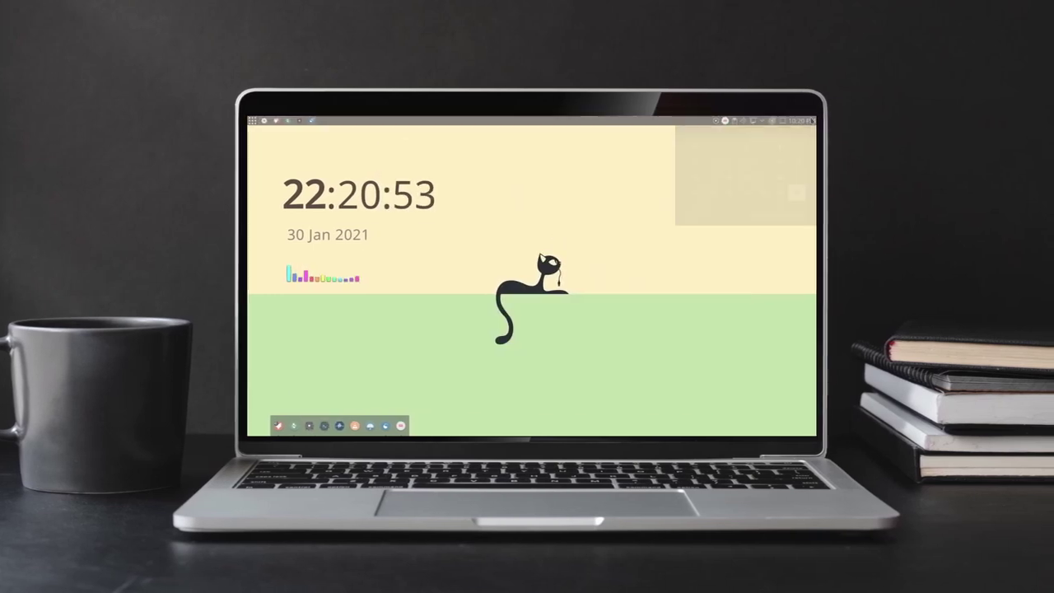
click(803, 121)
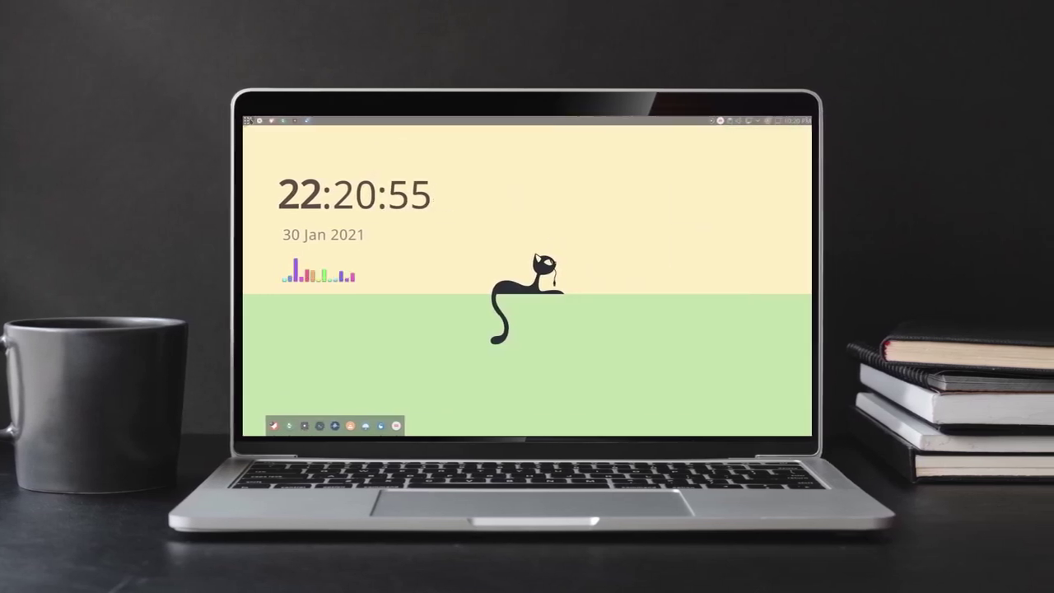
click(250, 120)
click(353, 404)
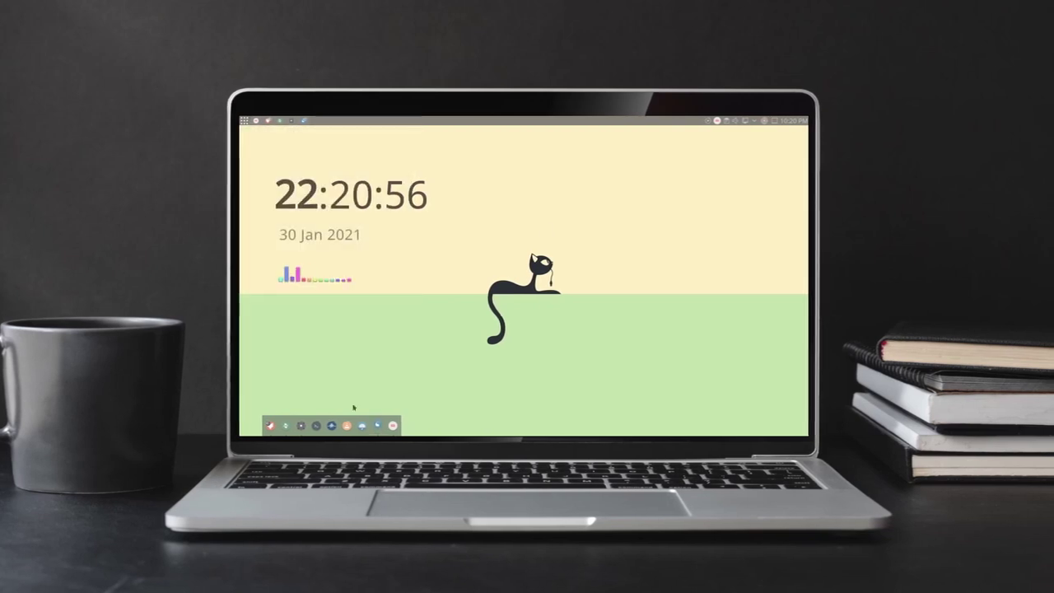
click(289, 423)
click(290, 424)
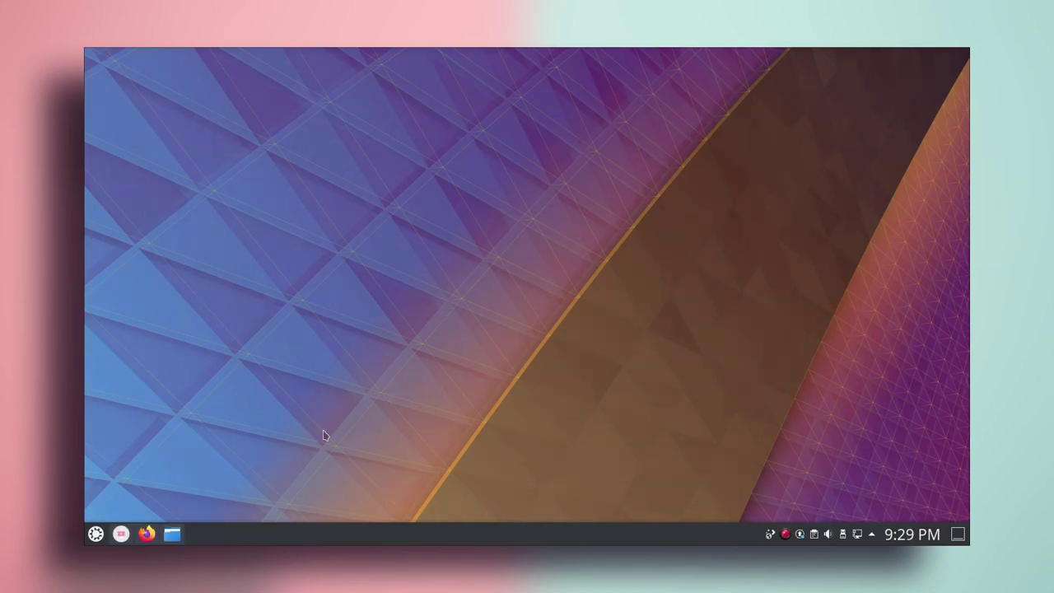
Switch to Firefox, look through the open WallpapersCraft pages, and save the 1600x900 bunny wallpaper to Downloads, replacing the existing file.
click(145, 535)
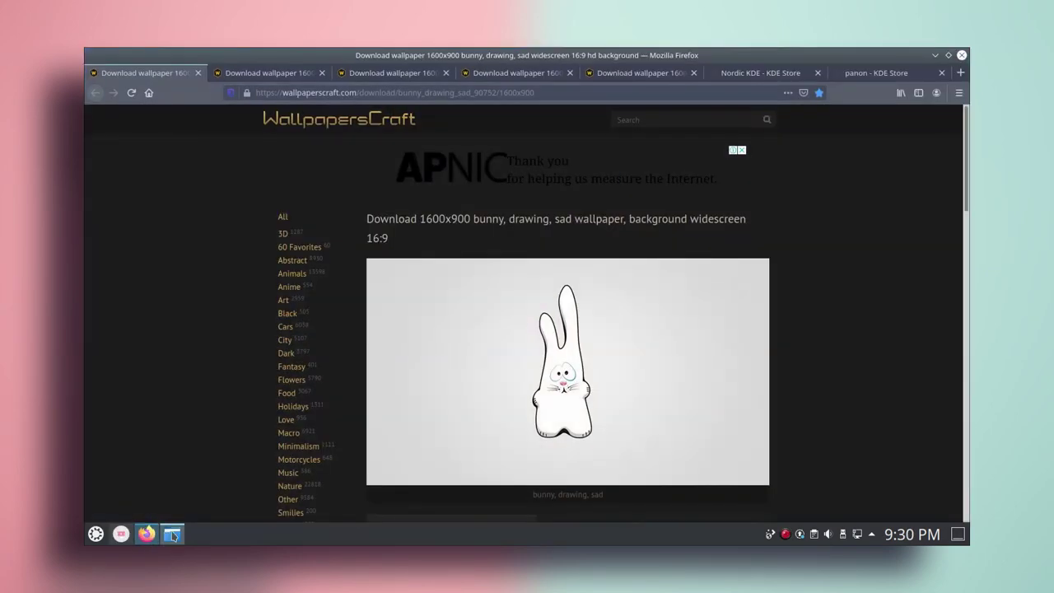
click(272, 74)
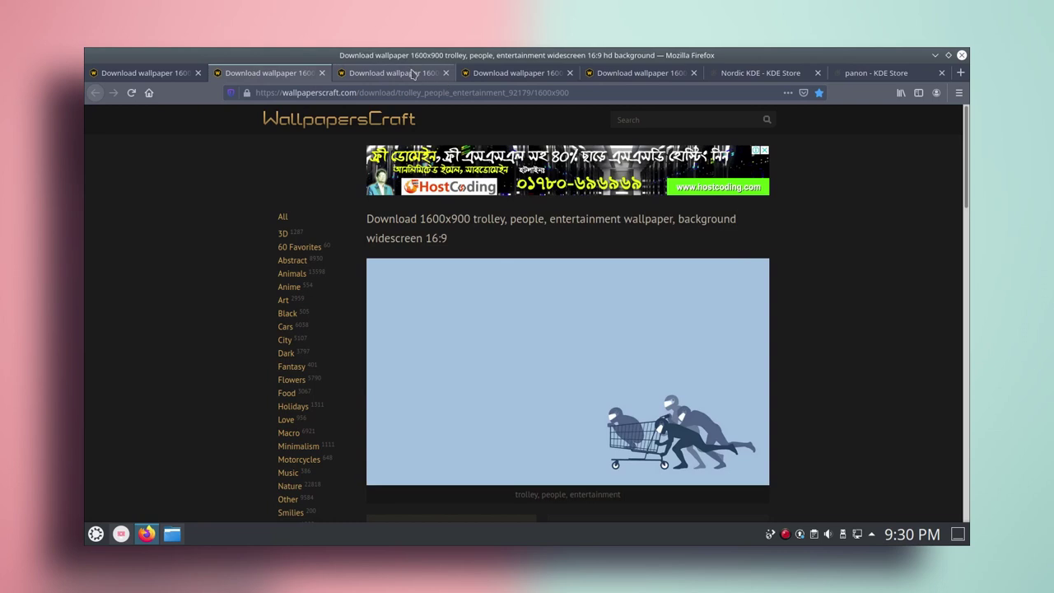
click(412, 74)
click(639, 73)
click(142, 73)
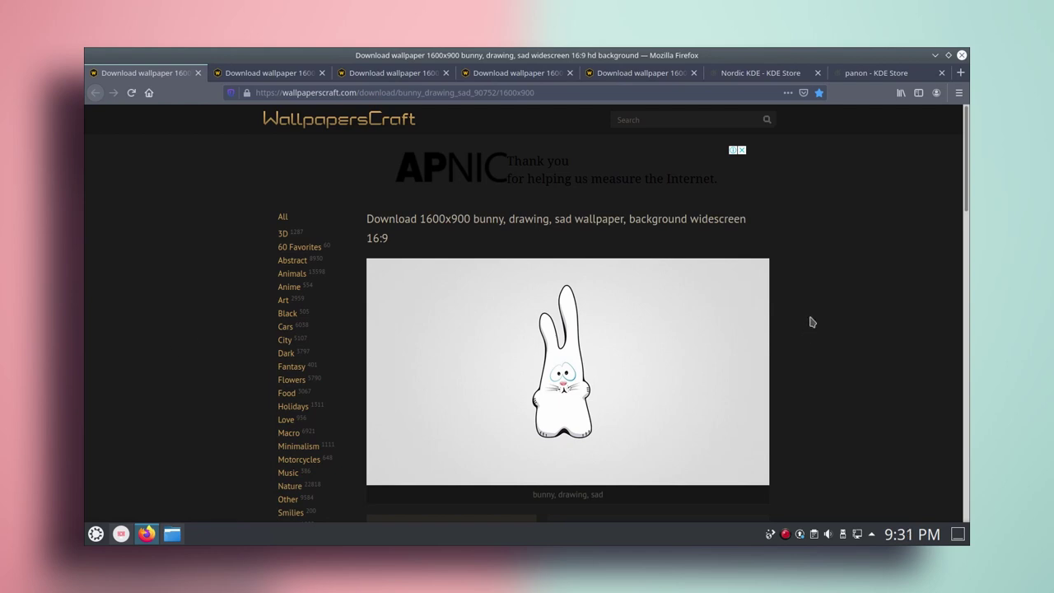
scroll(812, 322, down, 10)
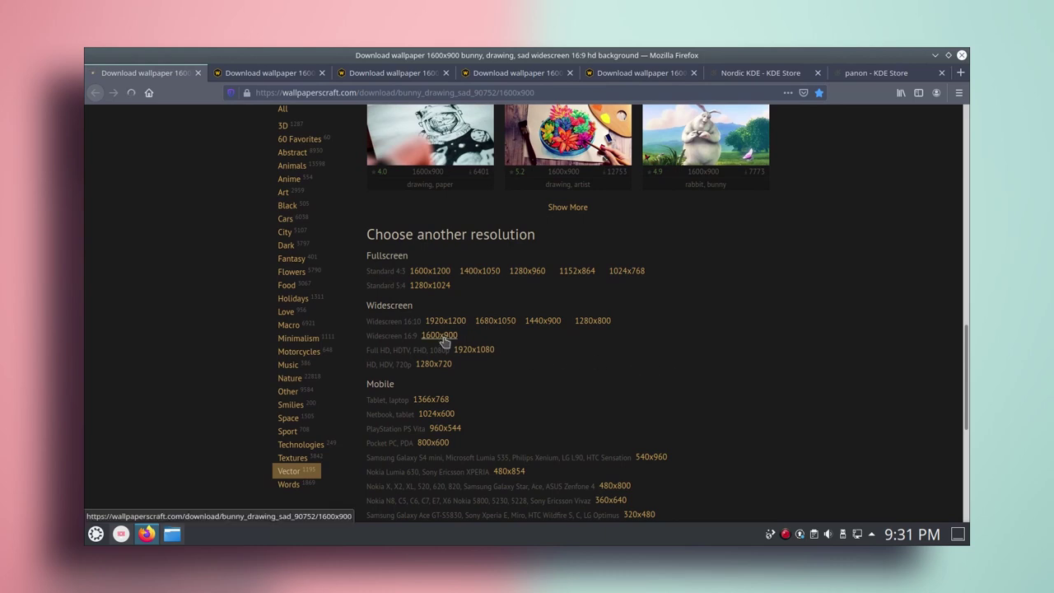
scroll(420, 362, down, 3)
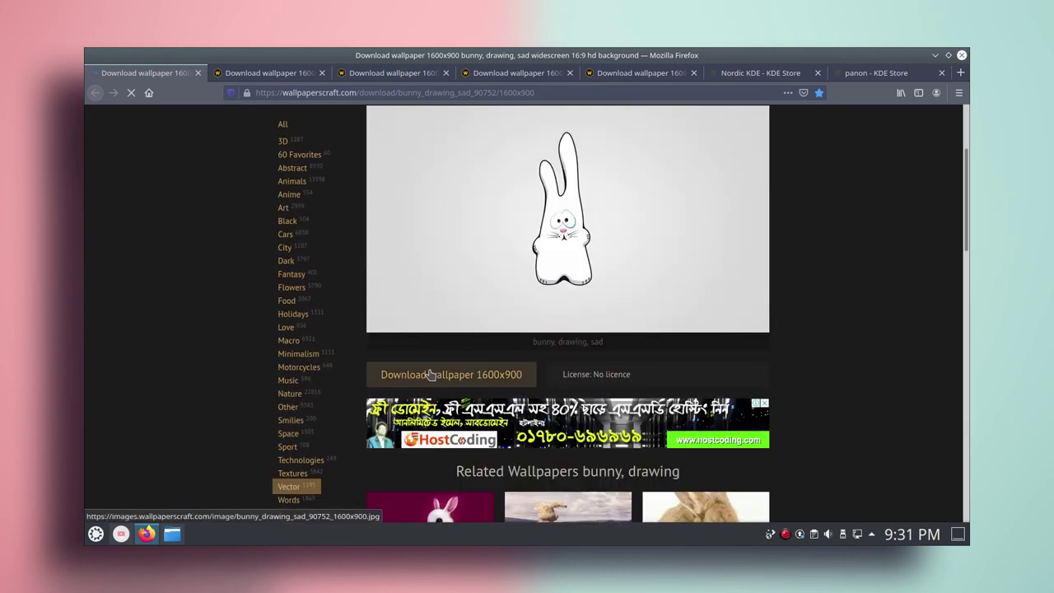
click(432, 368)
right_click(463, 217)
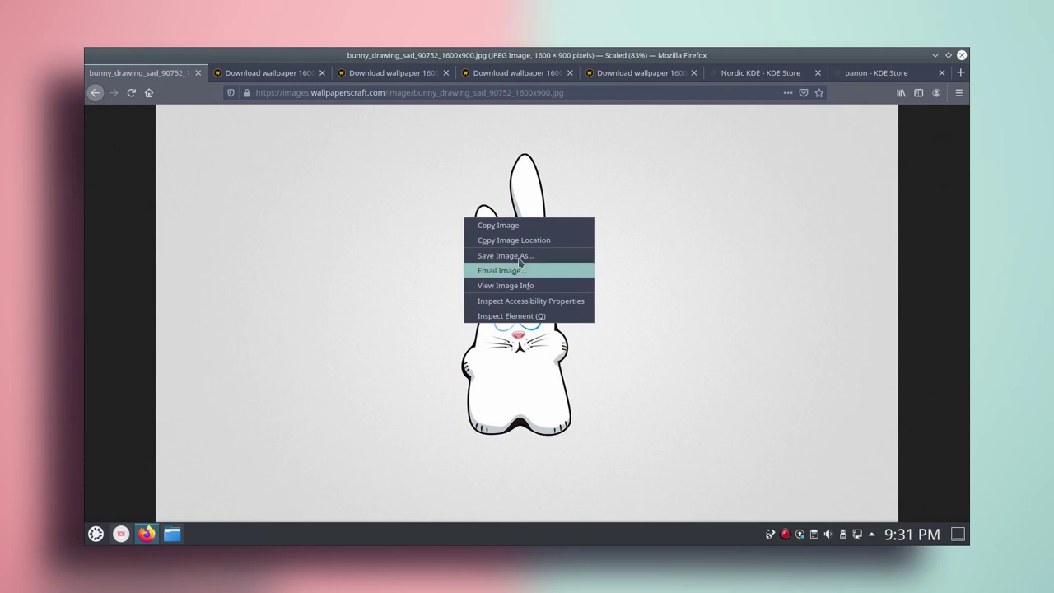
click(494, 252)
click(808, 508)
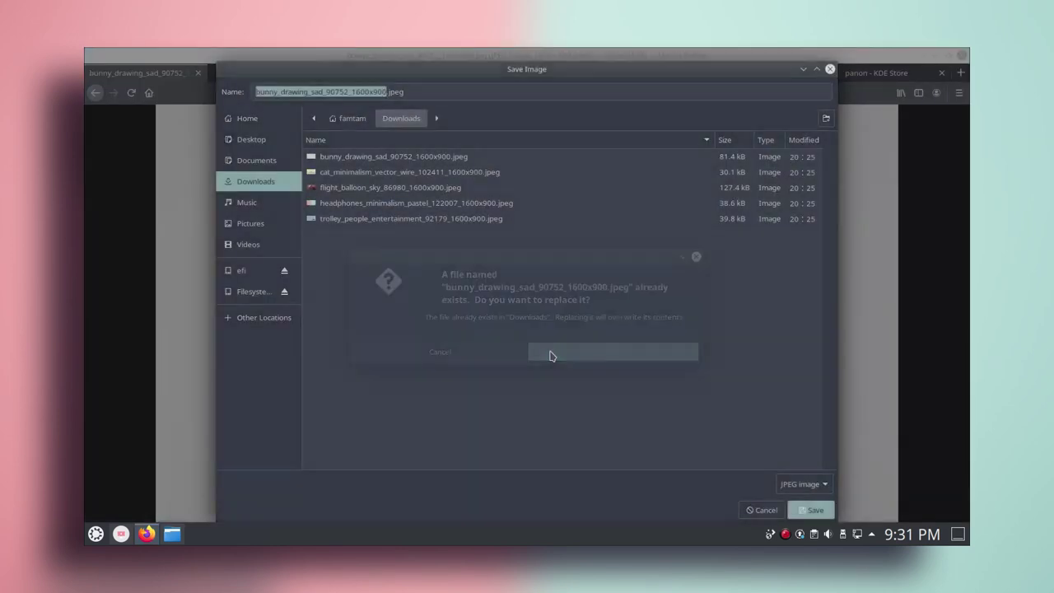
click(550, 353)
Add all the images in the Downloads folder to the desktop's wallpaper choices.
right_click(459, 178)
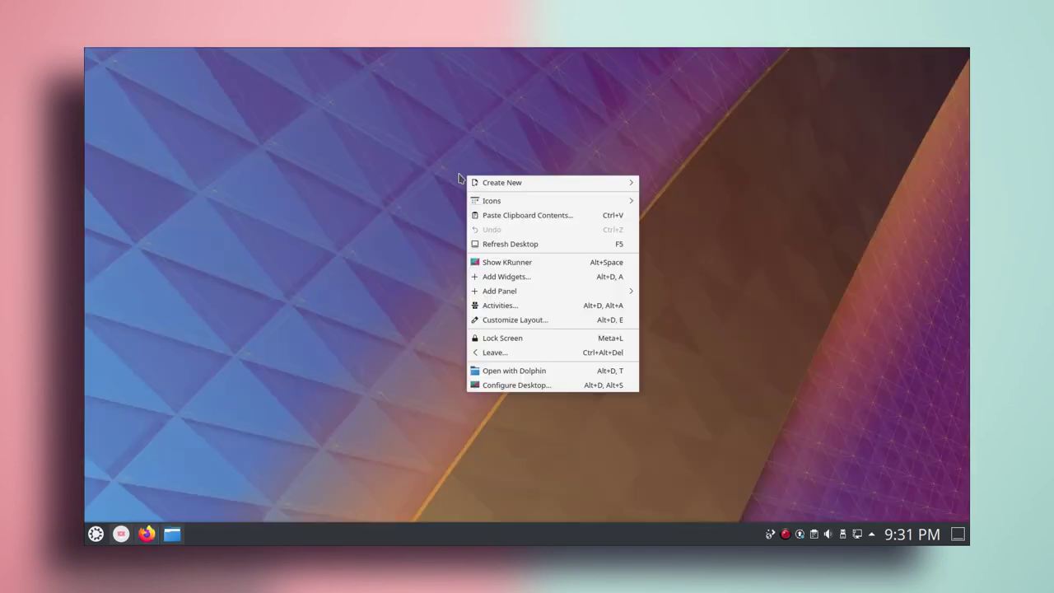
click(511, 385)
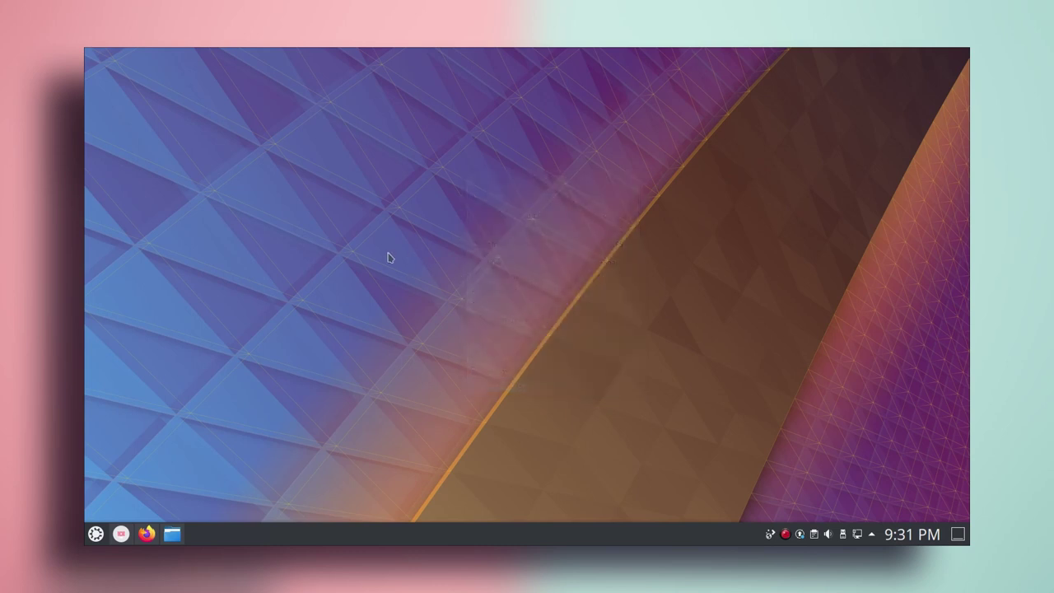
click(340, 328)
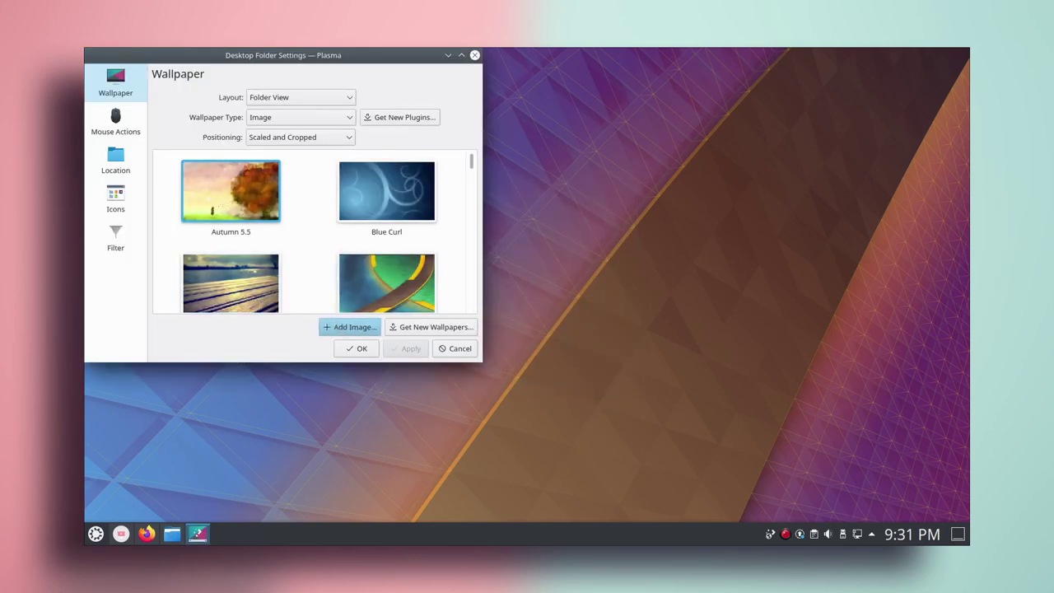
click(308, 171)
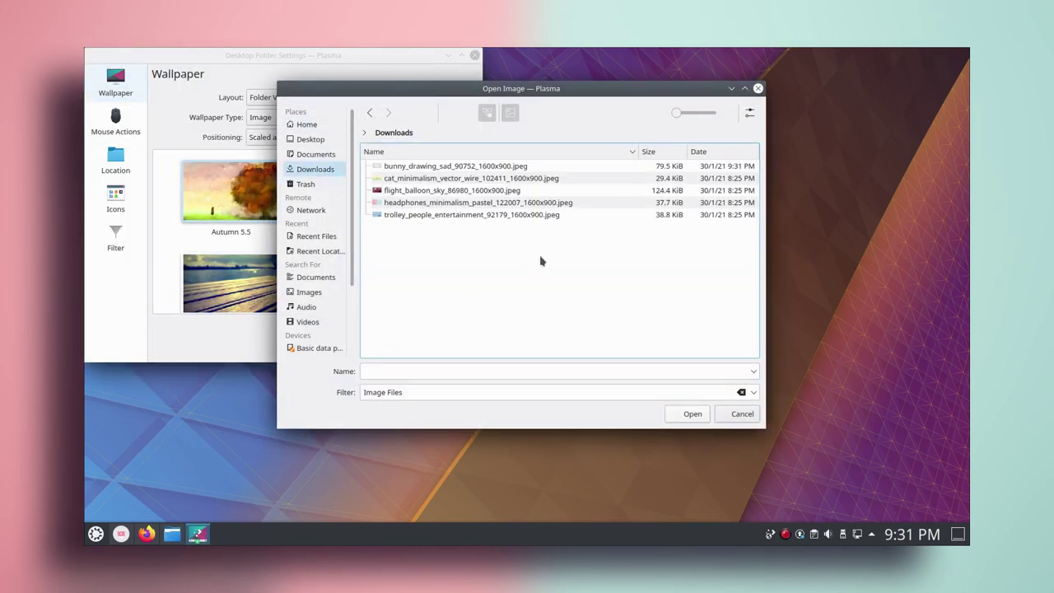
key(ctrl+a)
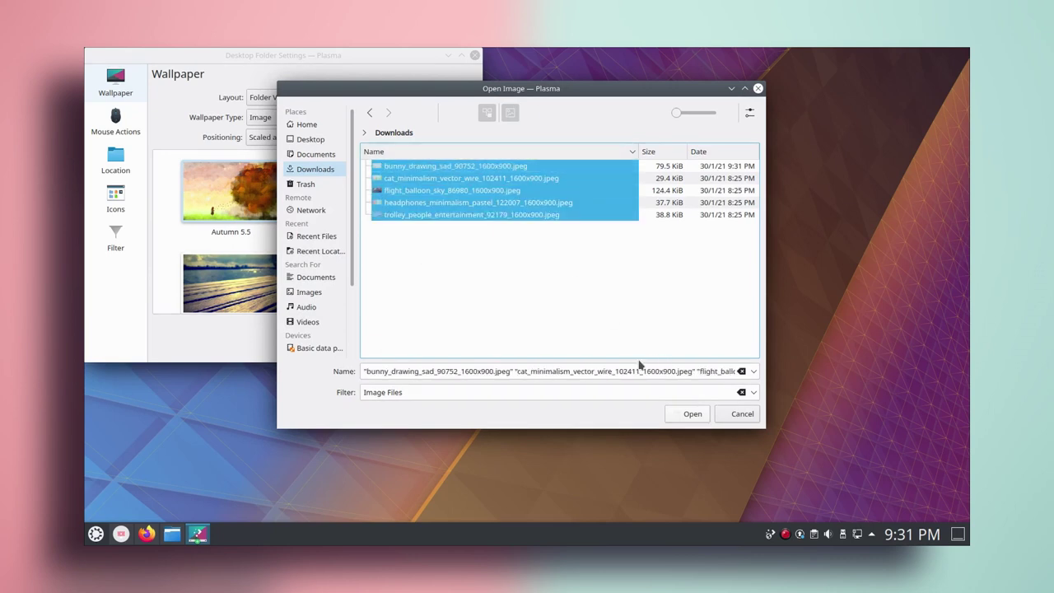
click(690, 415)
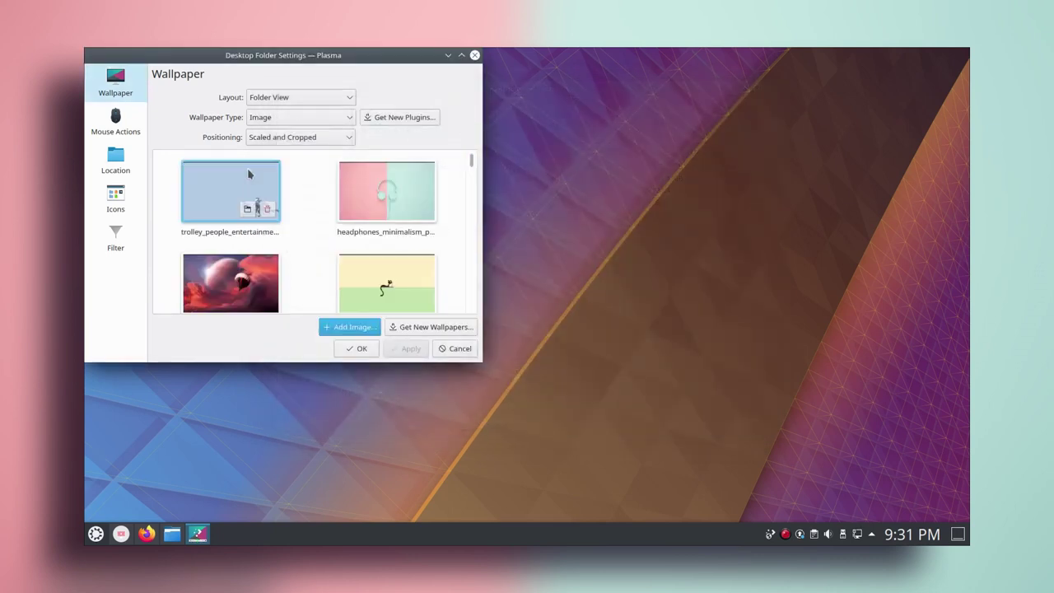
Apply the trolley people image as the desktop wallpaper and close the desktop settings.
click(405, 348)
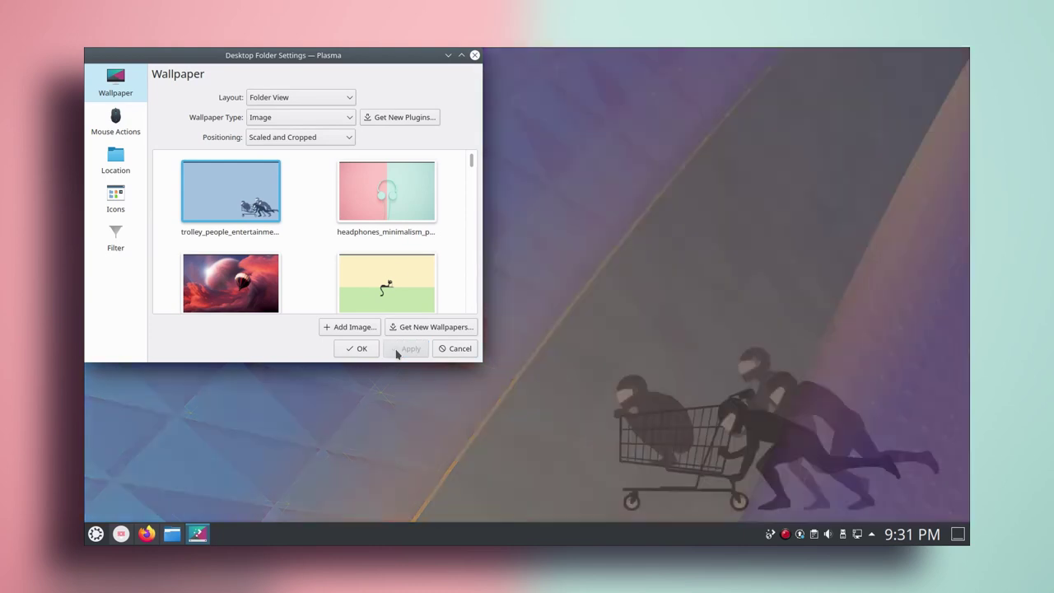
drag(439, 62, 519, 113)
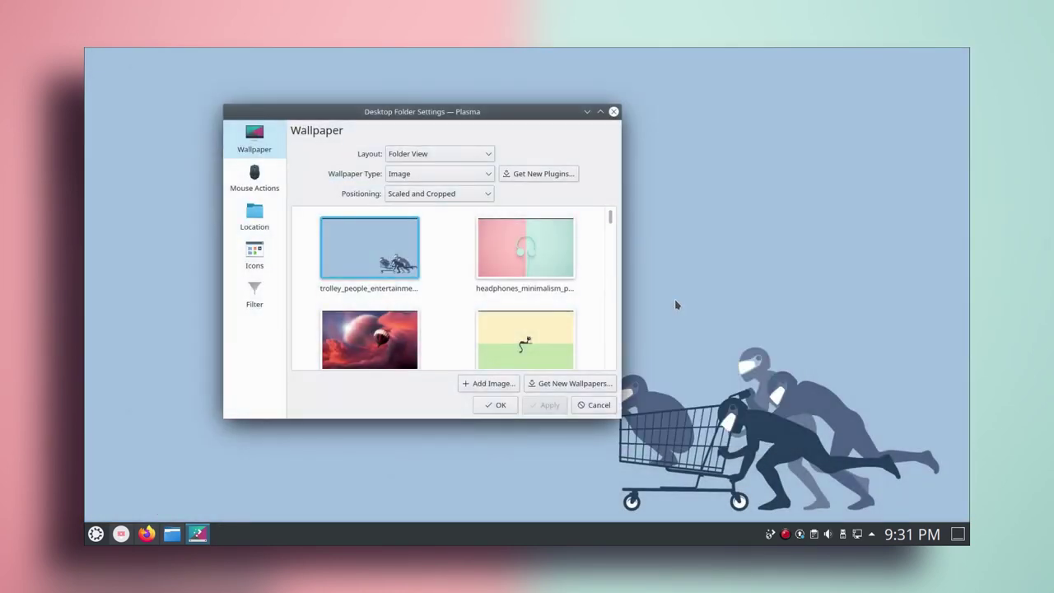
click(614, 112)
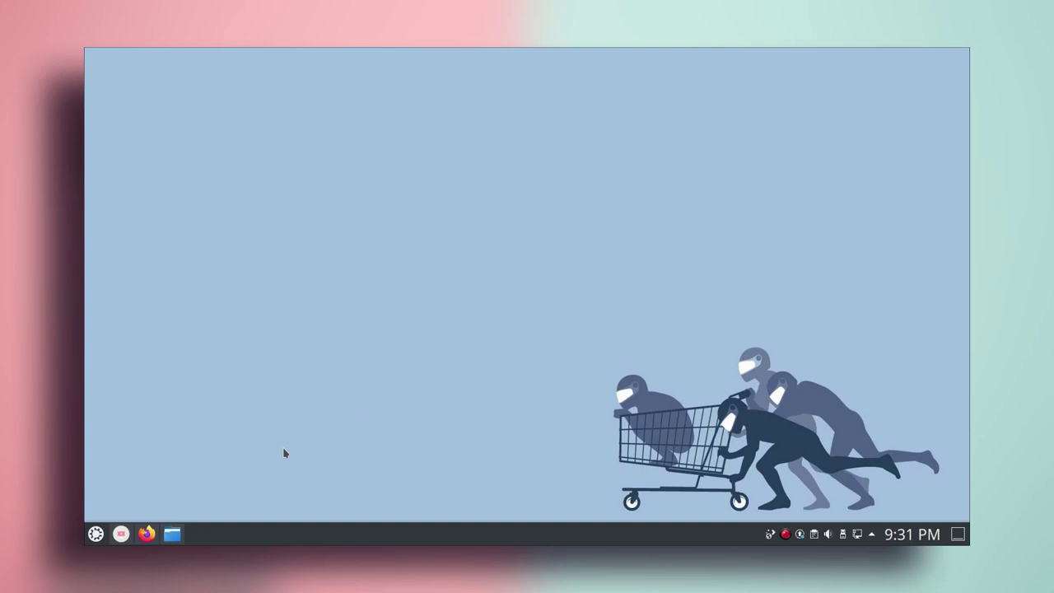
Open System Settings, search the downloadable global themes for "nordic", and apply the installed Nordic global theme.
click(91, 537)
click(266, 392)
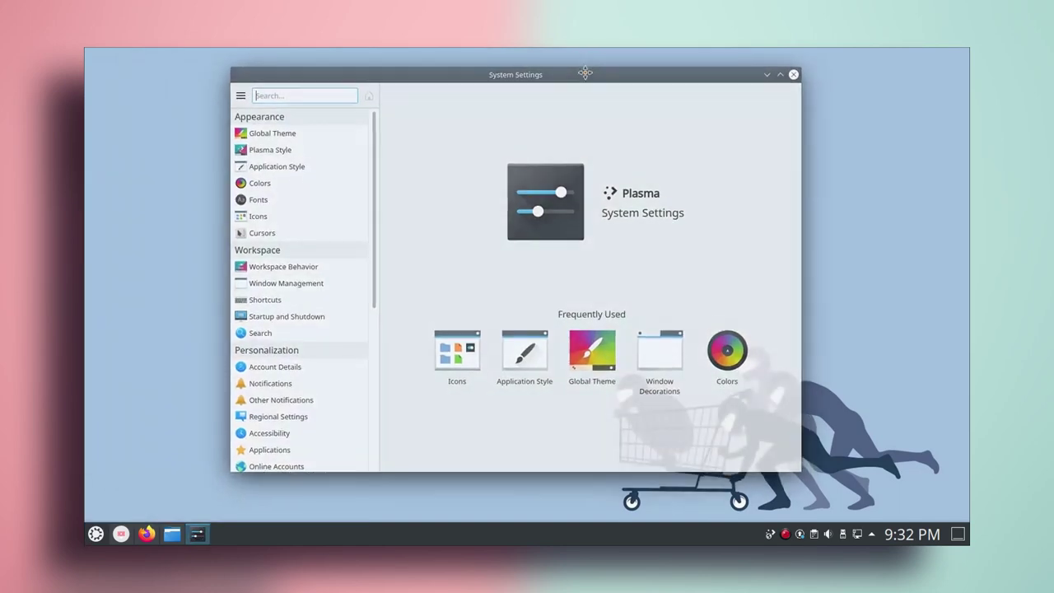
click(284, 134)
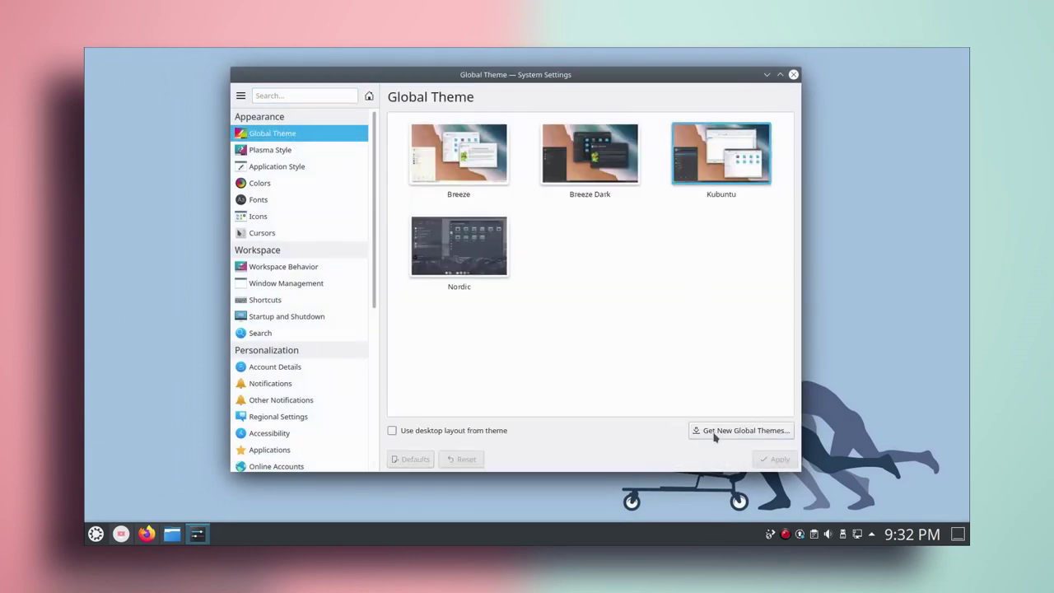
click(739, 434)
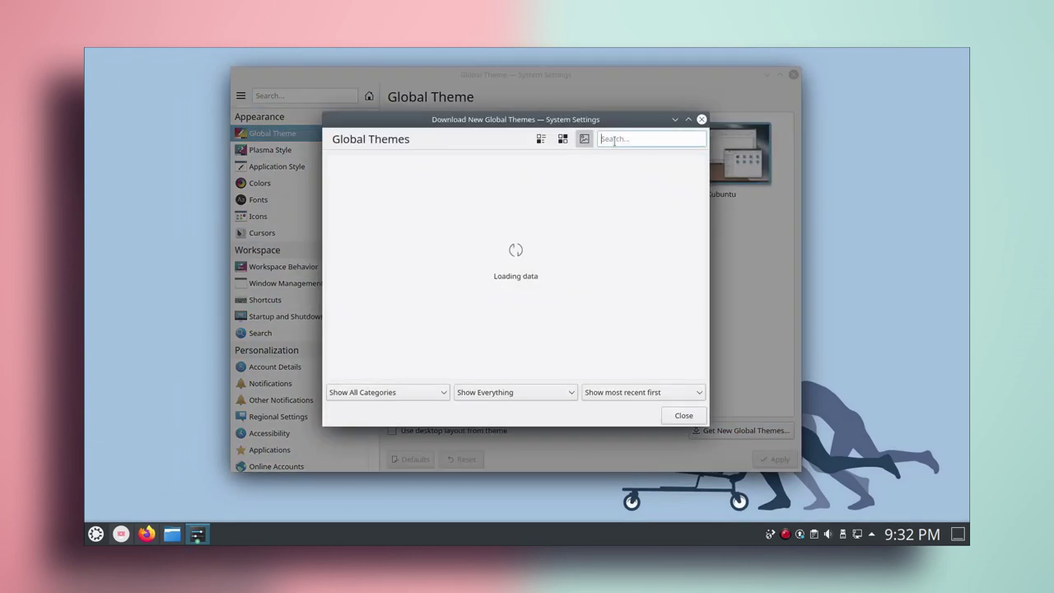
text(nordic)
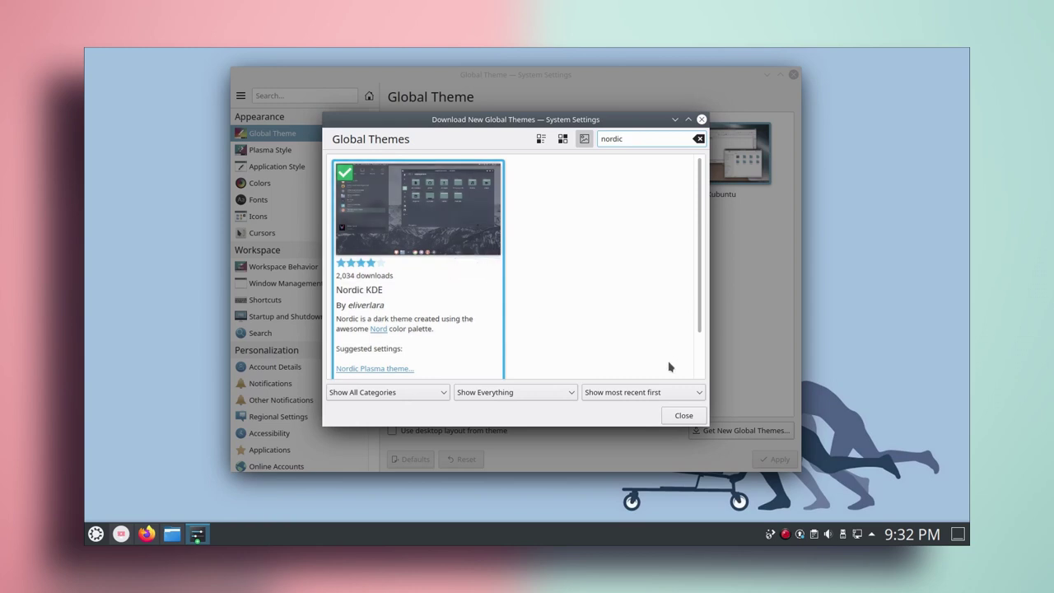
click(683, 416)
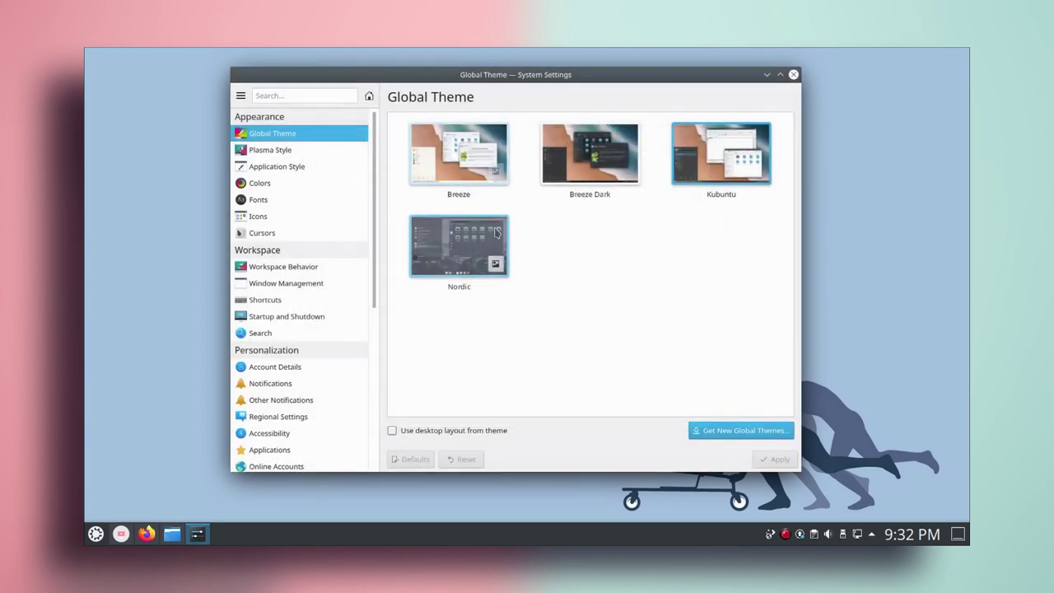
click(473, 242)
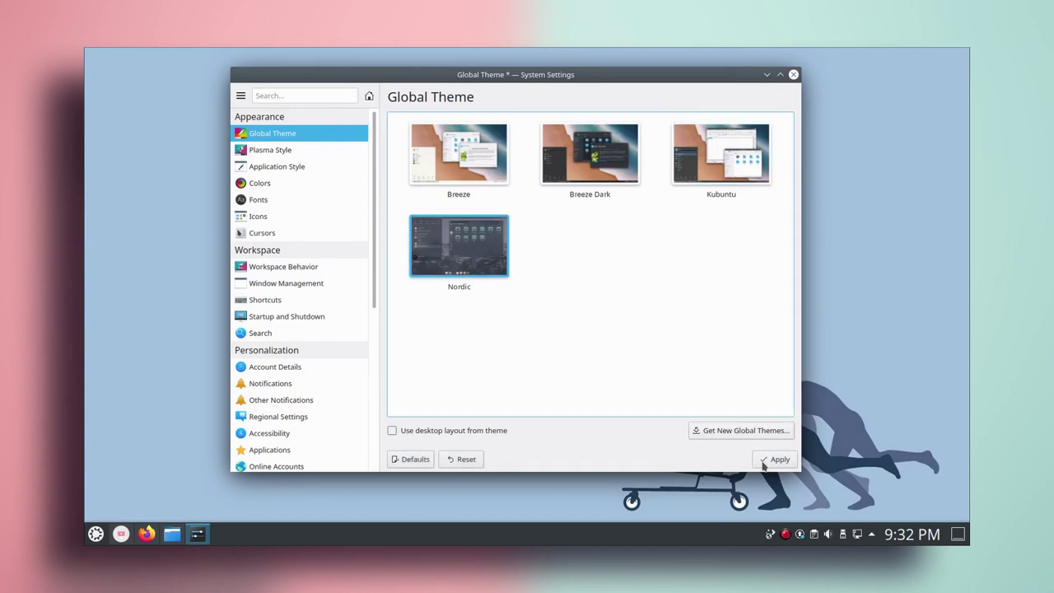
click(763, 462)
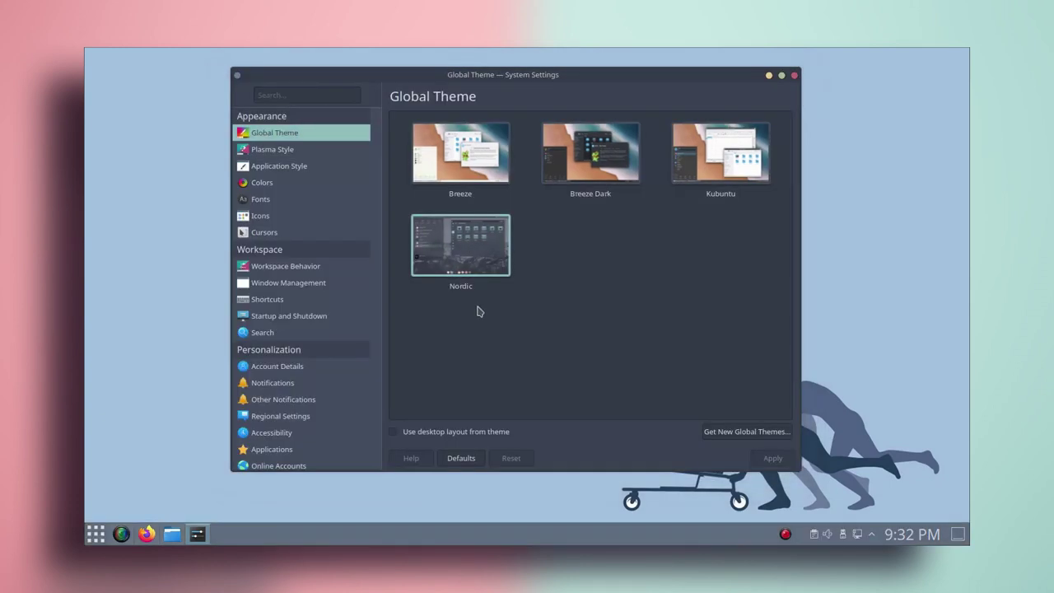
Check which theme is selected for the Plasma style, application style and window decorations.
click(286, 149)
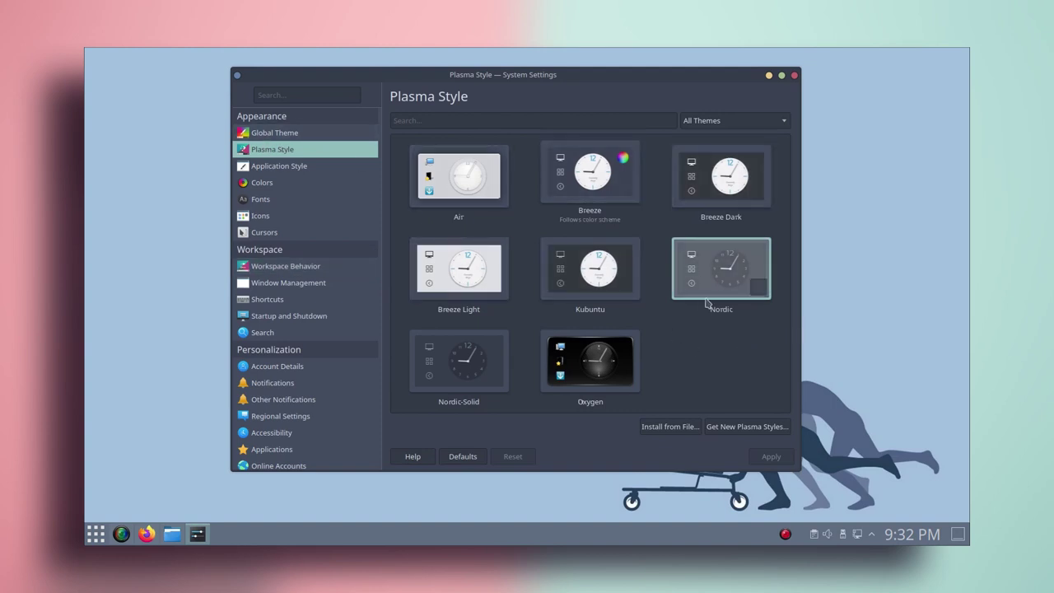
click(285, 173)
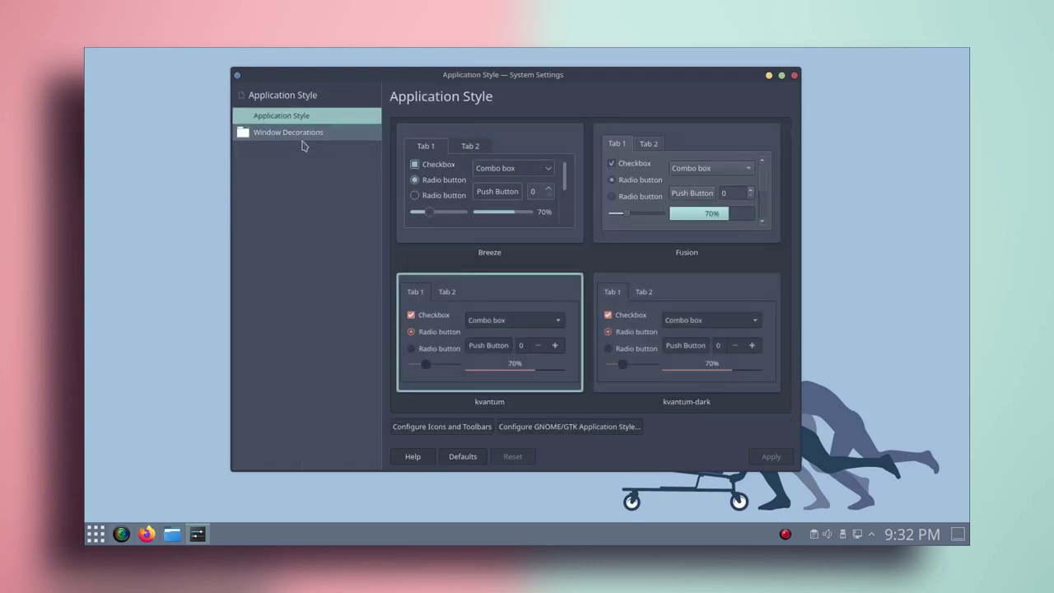
click(285, 133)
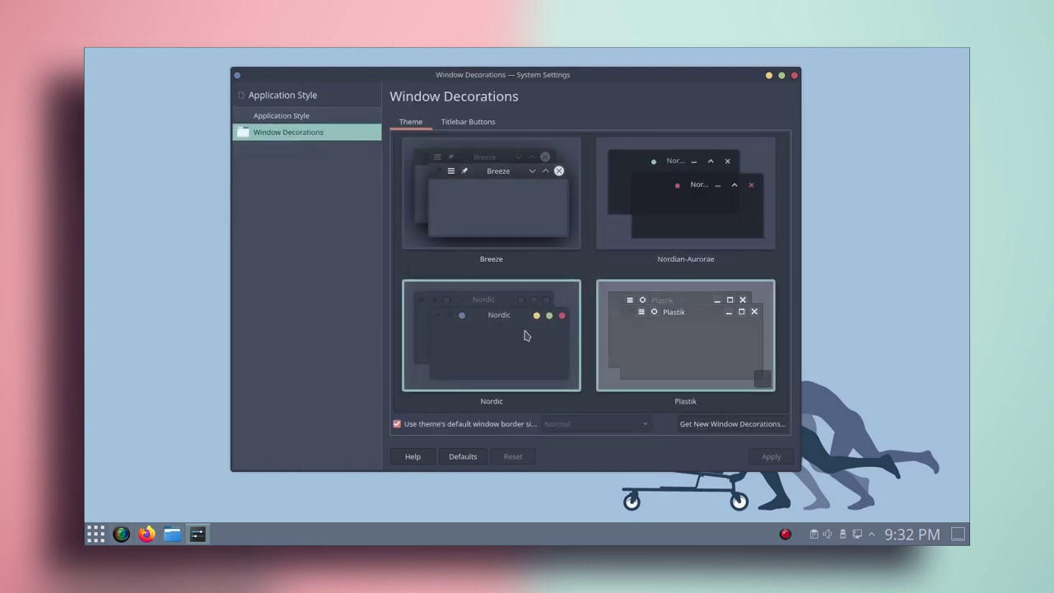
Remove the Menu and Context help buttons from the window titlebar layout and apply the change.
click(527, 336)
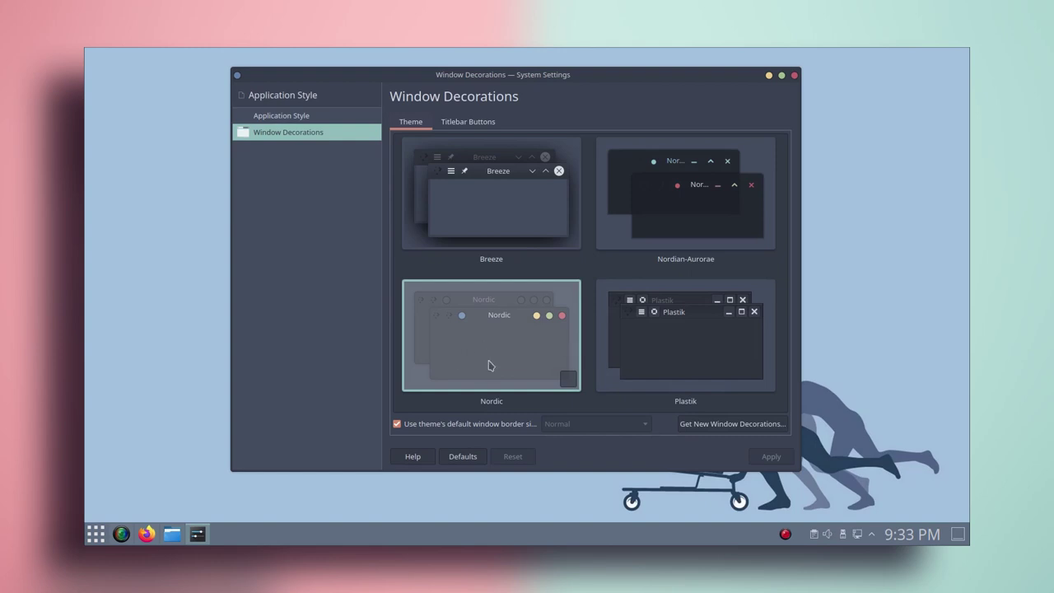
click(471, 122)
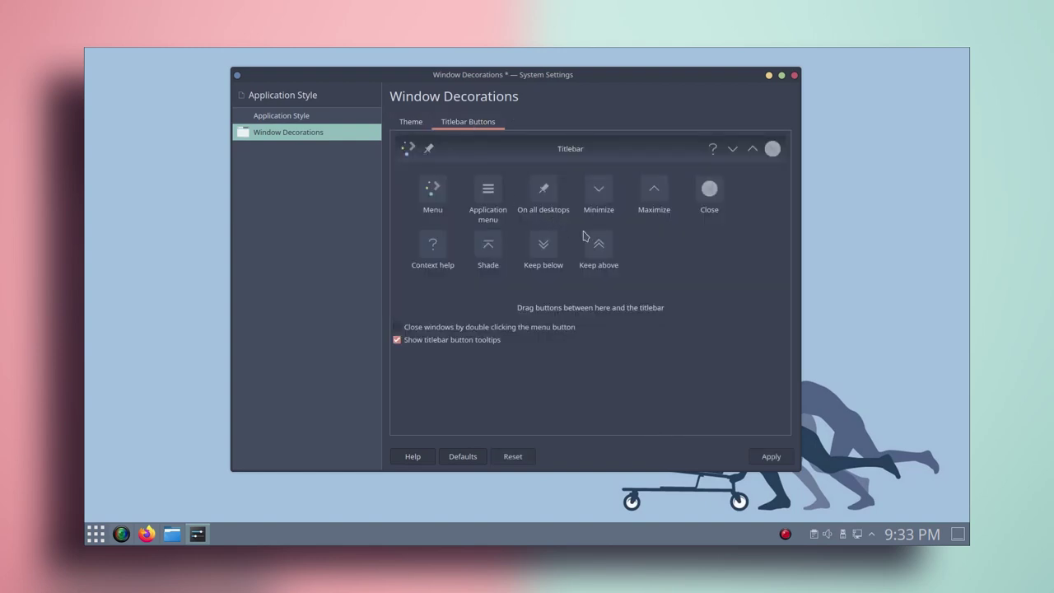
drag(407, 149, 430, 198)
drag(712, 149, 454, 200)
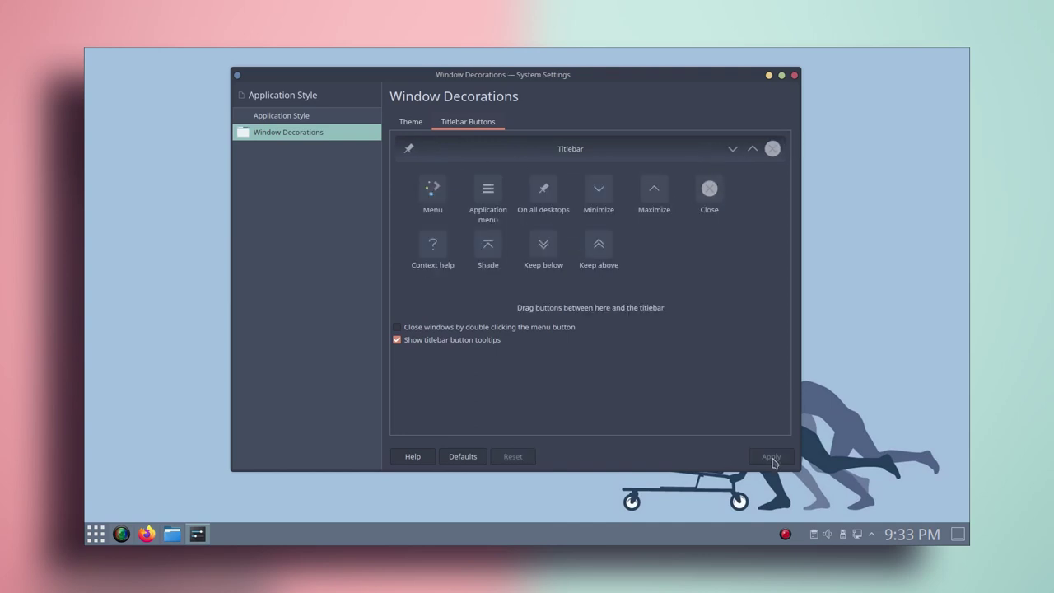
click(272, 115)
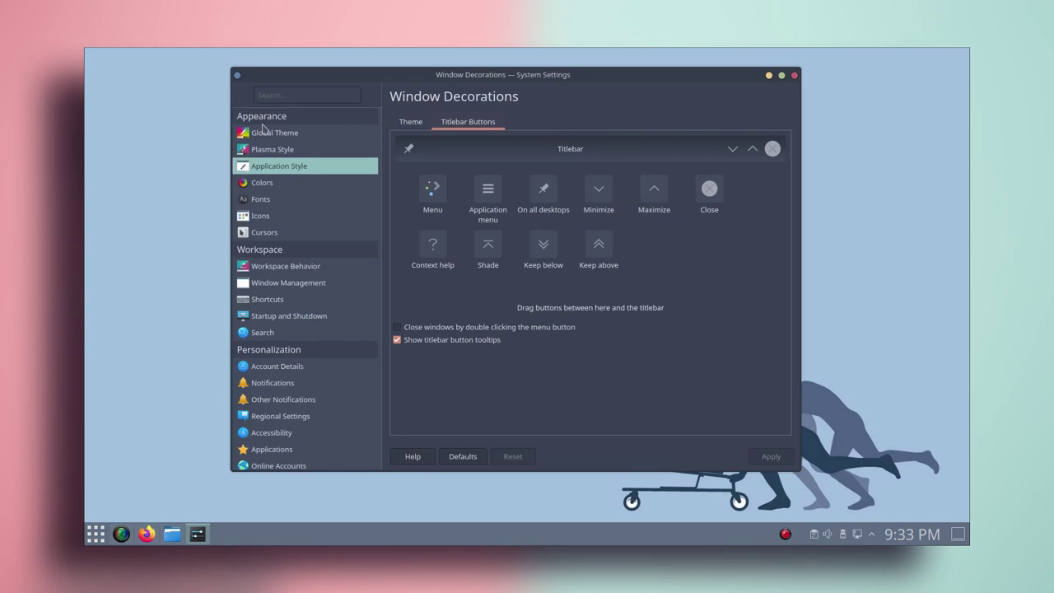
Check the selected color scheme and search the downloadable icon themes for "nordic".
click(272, 184)
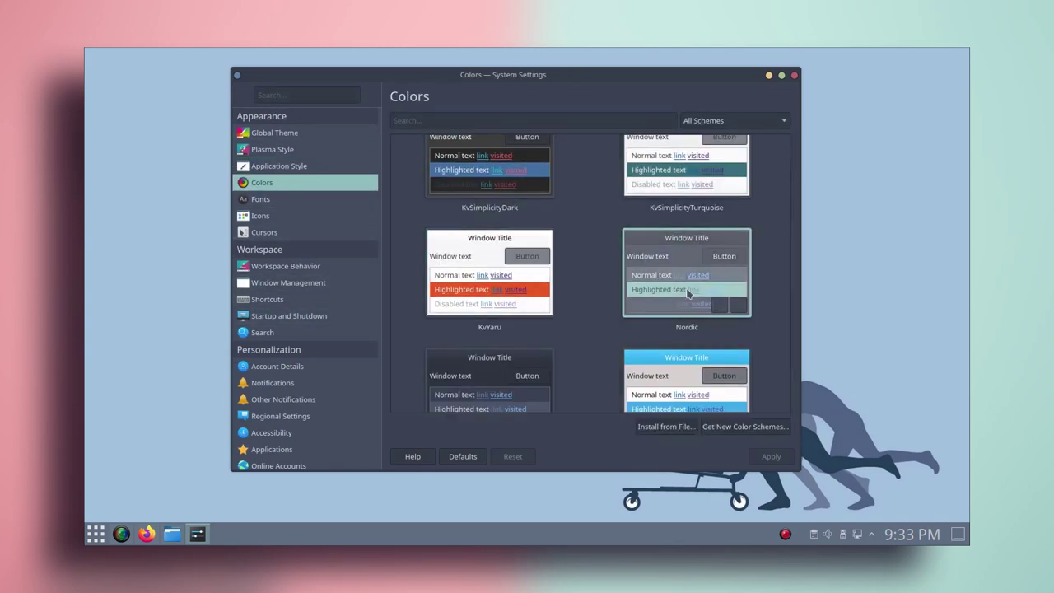
click(279, 224)
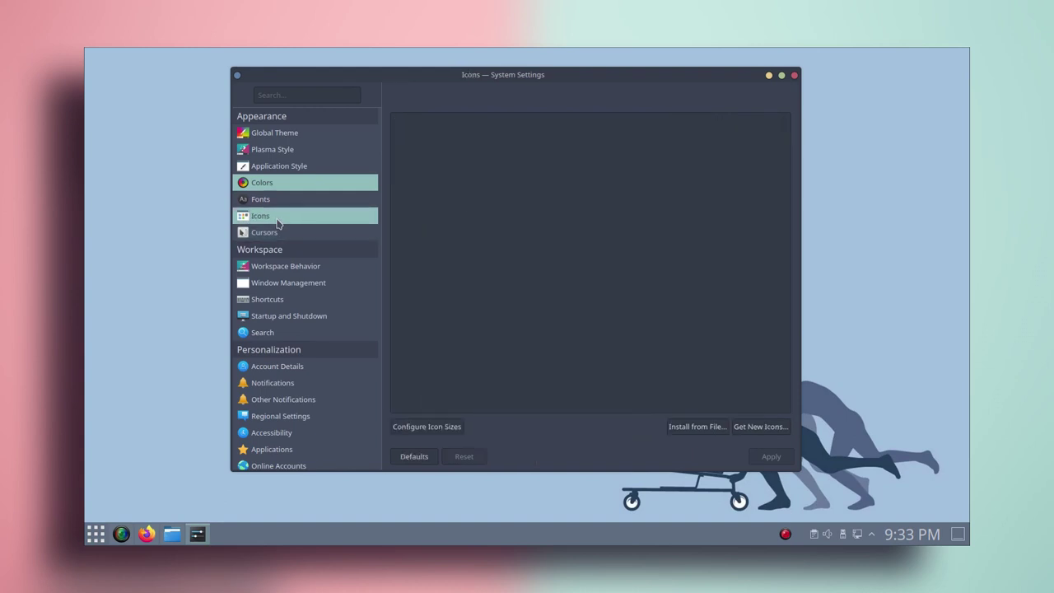
click(756, 427)
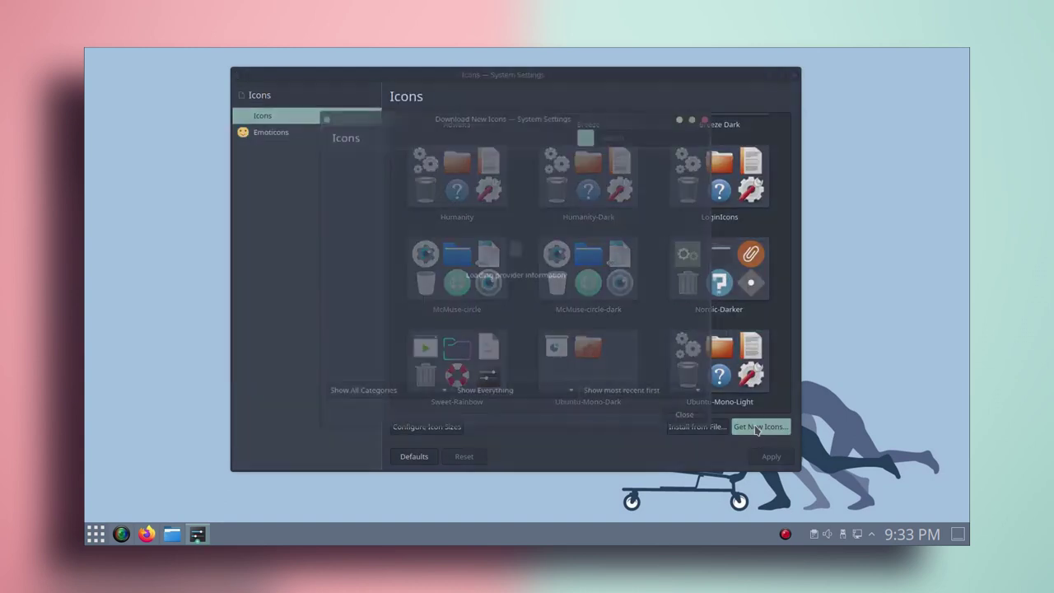
text(nordic)
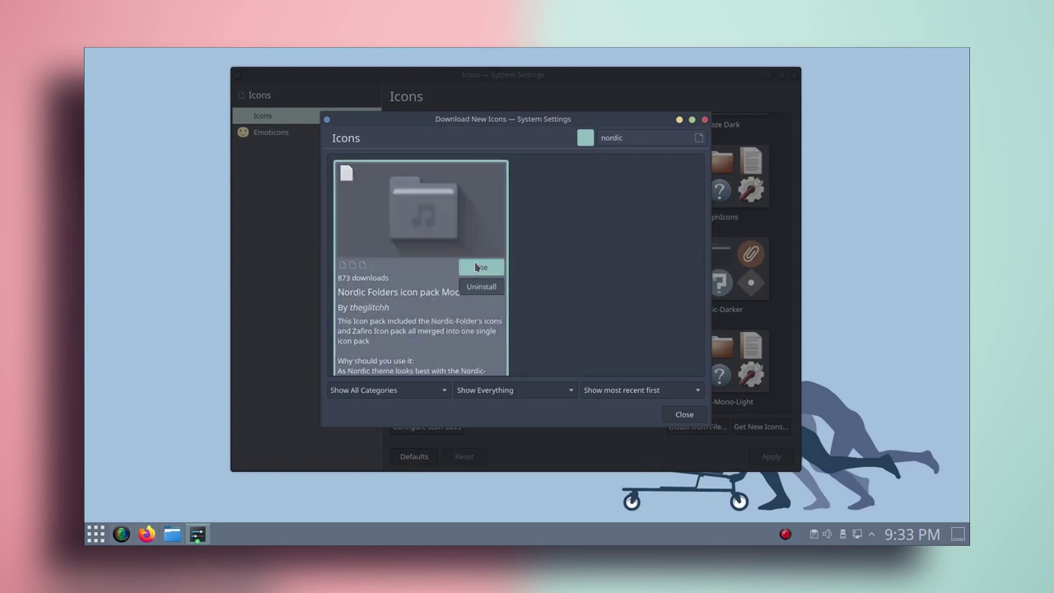
click(685, 414)
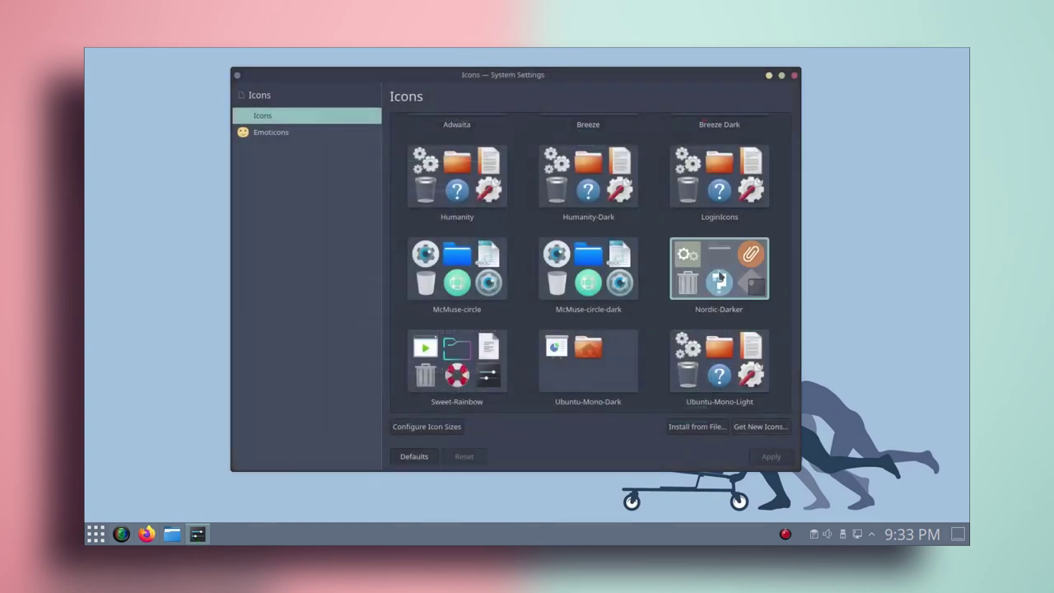
Apply the Nordic-Darker icon theme and return to the main settings categories.
click(717, 284)
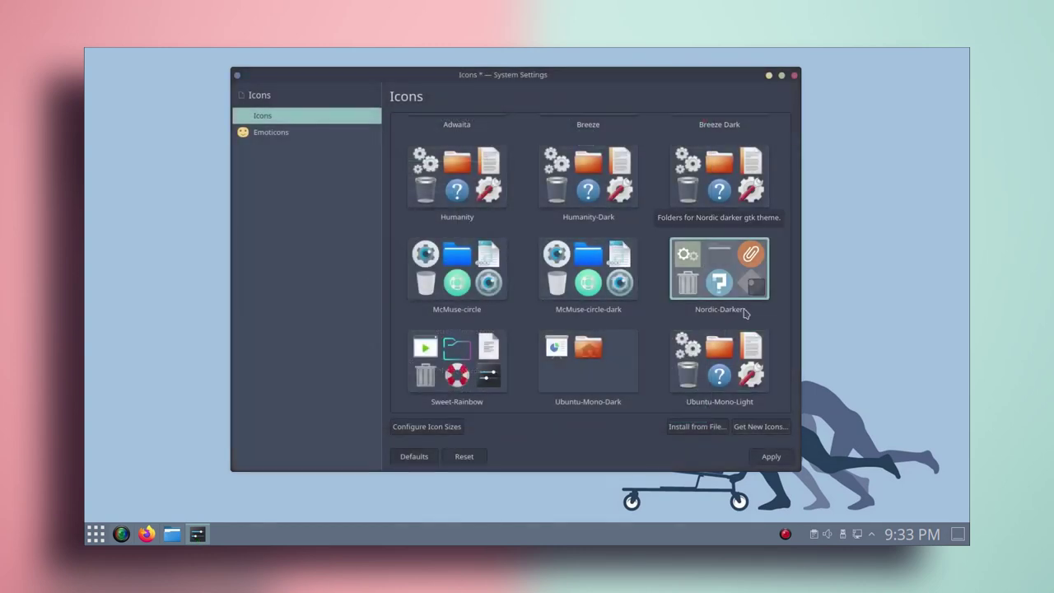
click(771, 457)
click(259, 97)
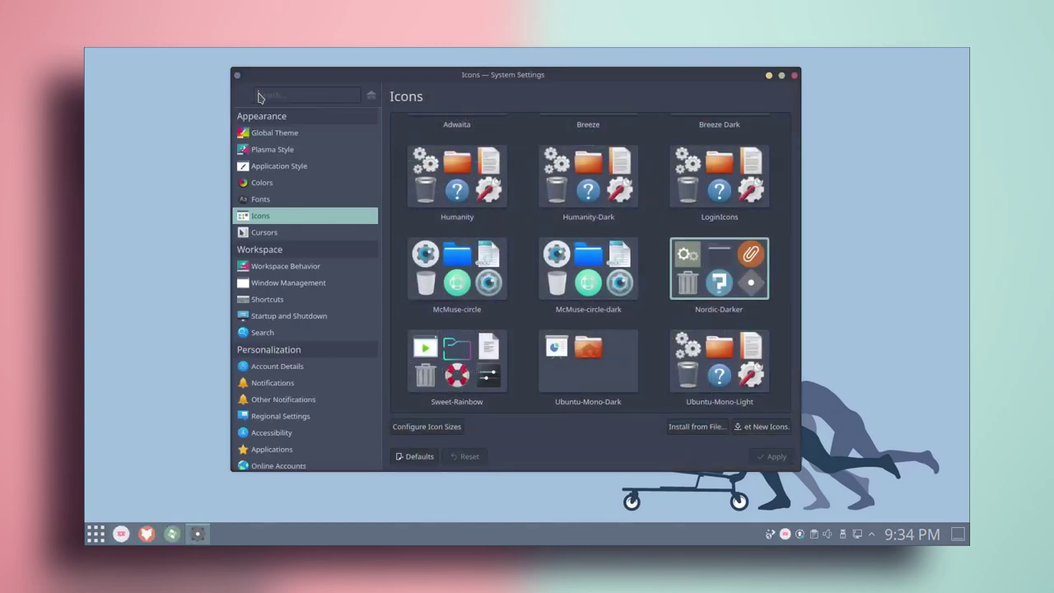
Apply the Nordic theme to the SDDM login screen, authenticating with the account password.
scroll(264, 248, down, 1)
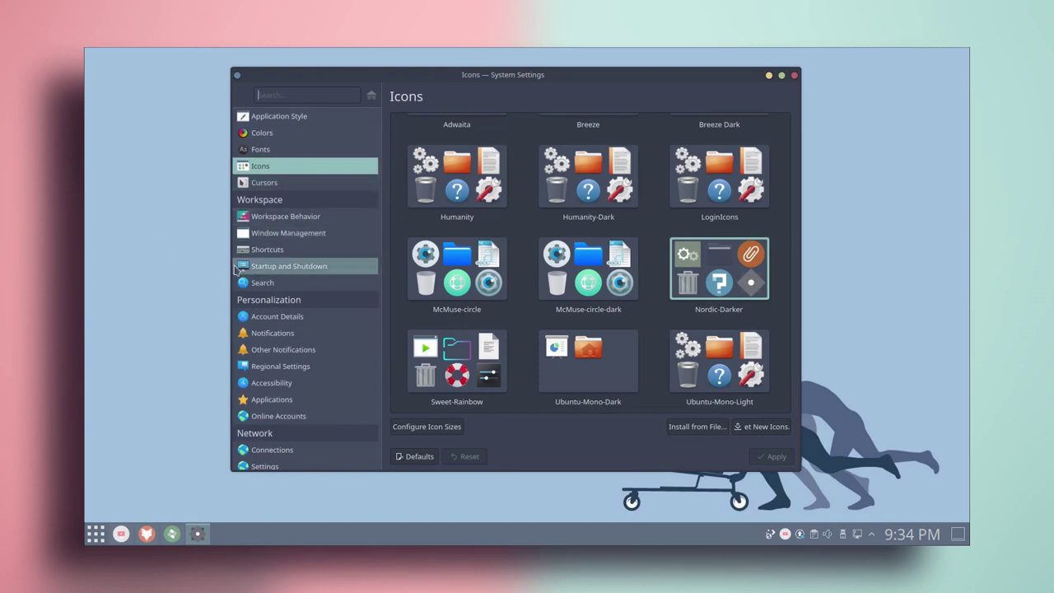
click(284, 269)
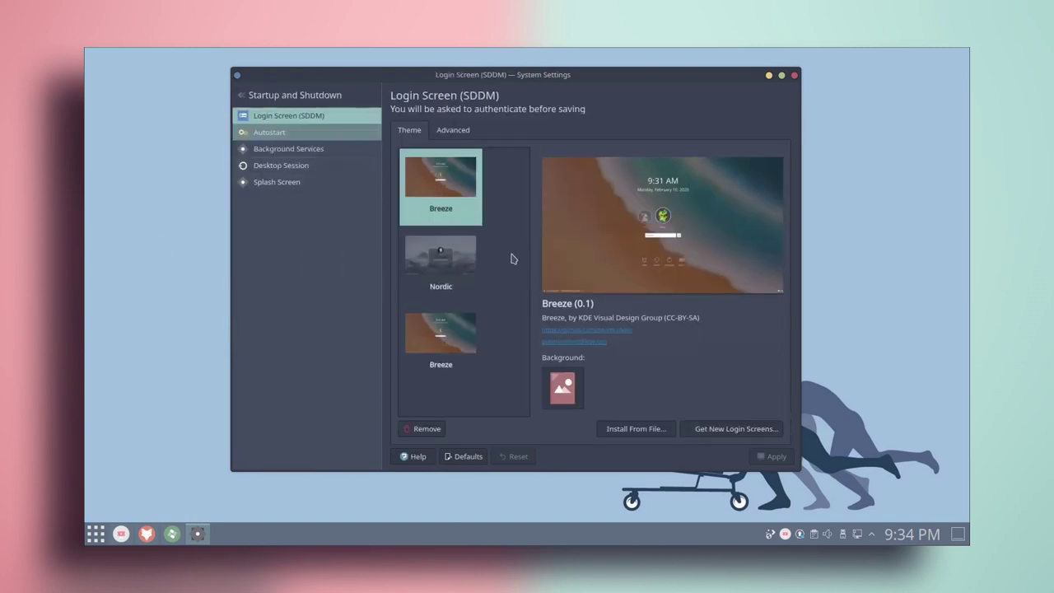
click(466, 274)
click(768, 458)
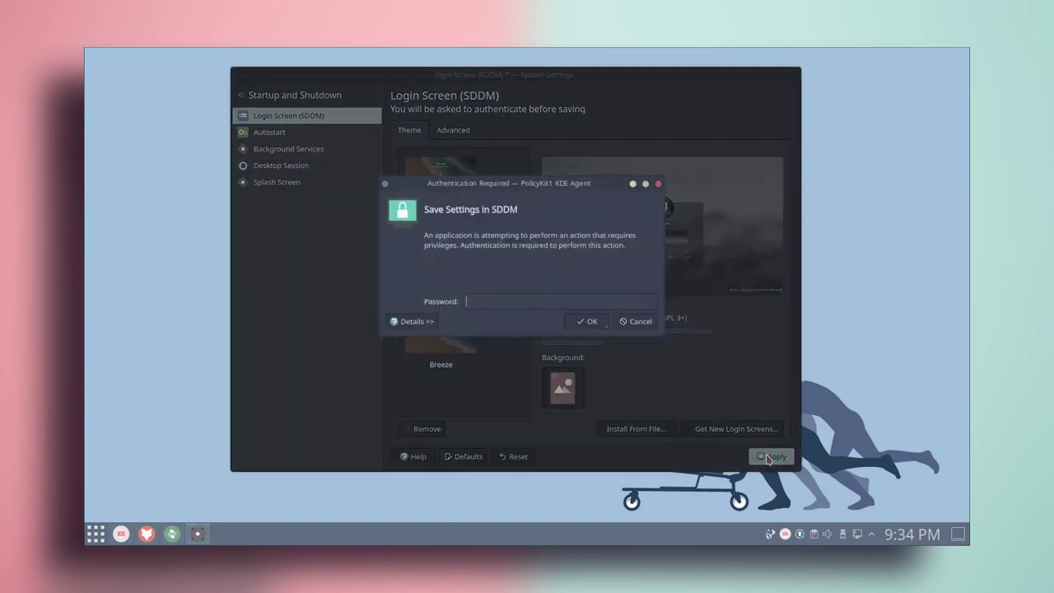
click(590, 321)
Check which splash screen theme is selected and close System Settings.
click(288, 188)
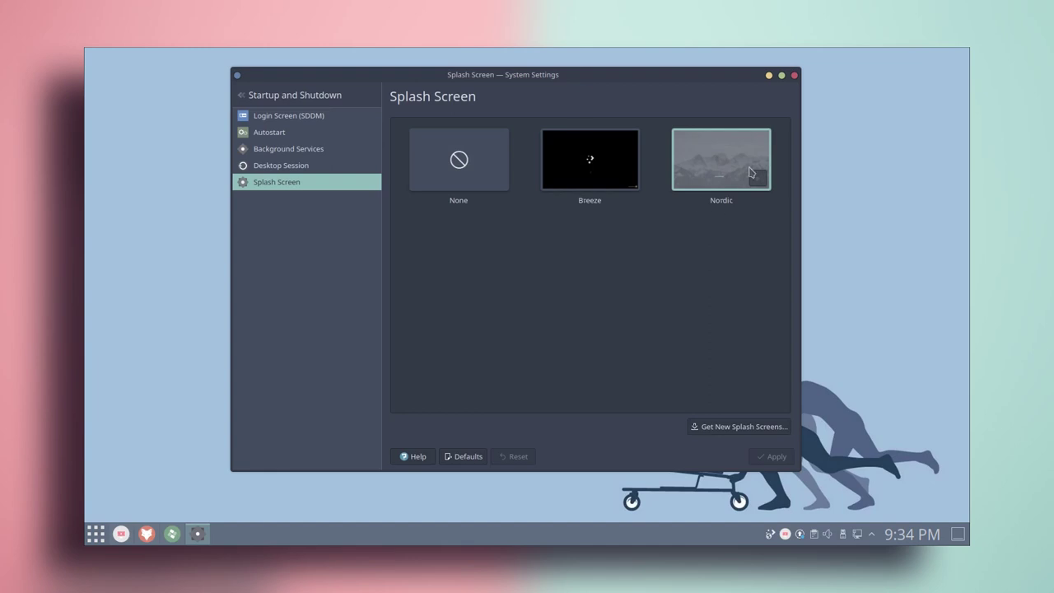
click(269, 93)
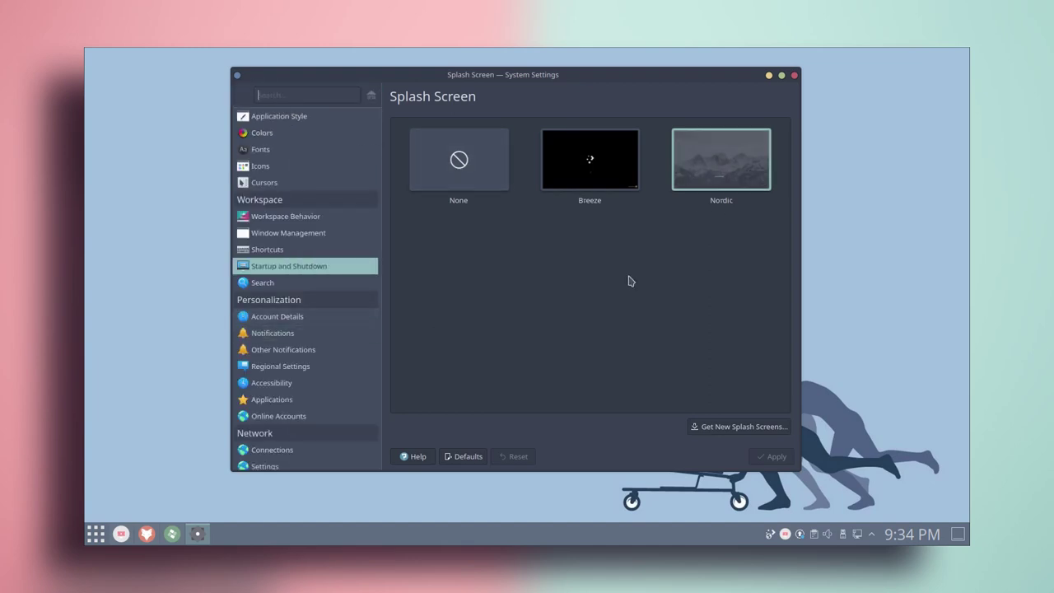
click(795, 76)
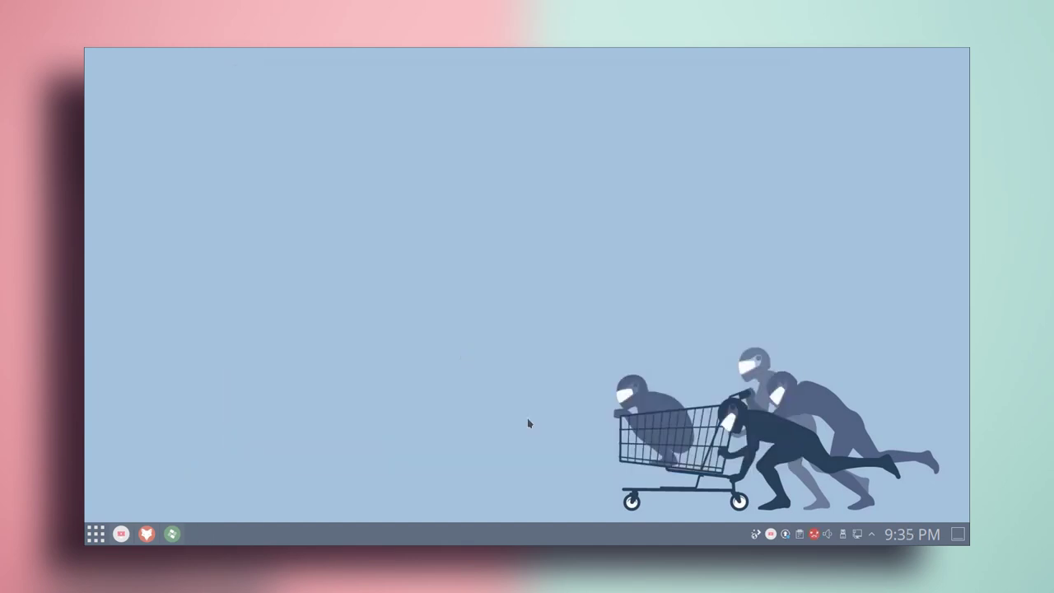
Search for "kvantum manager" in Discover to check whether it is installed, and close Discover.
click(91, 539)
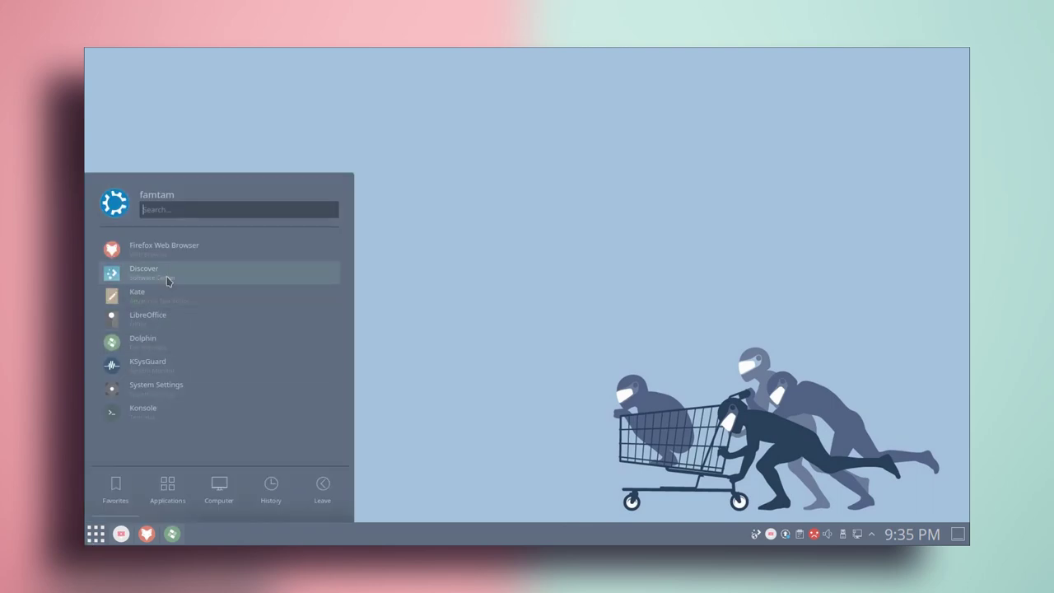
click(164, 275)
text(kva)
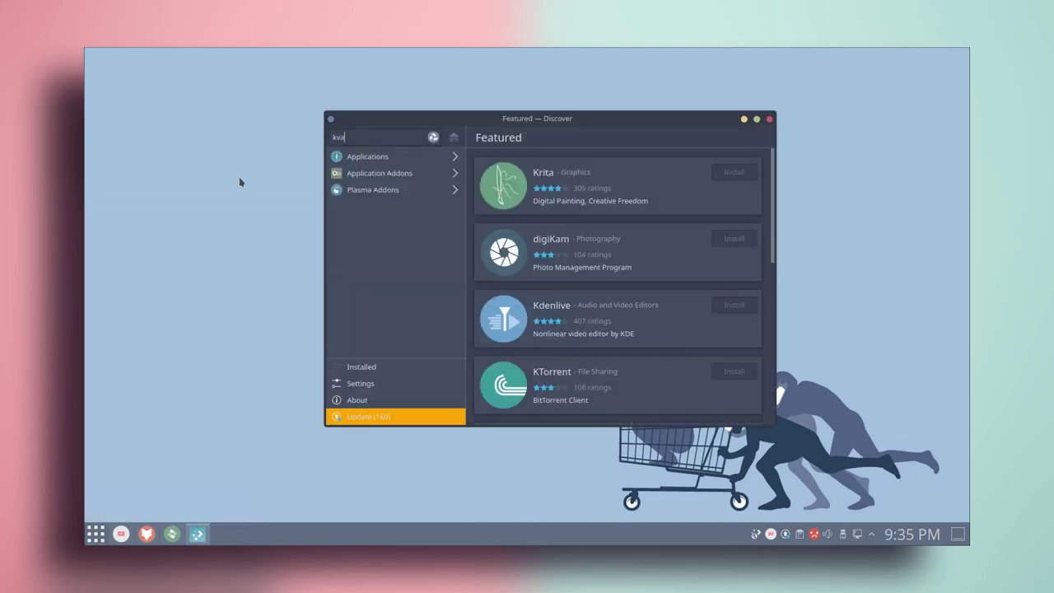
text(ntum manager)
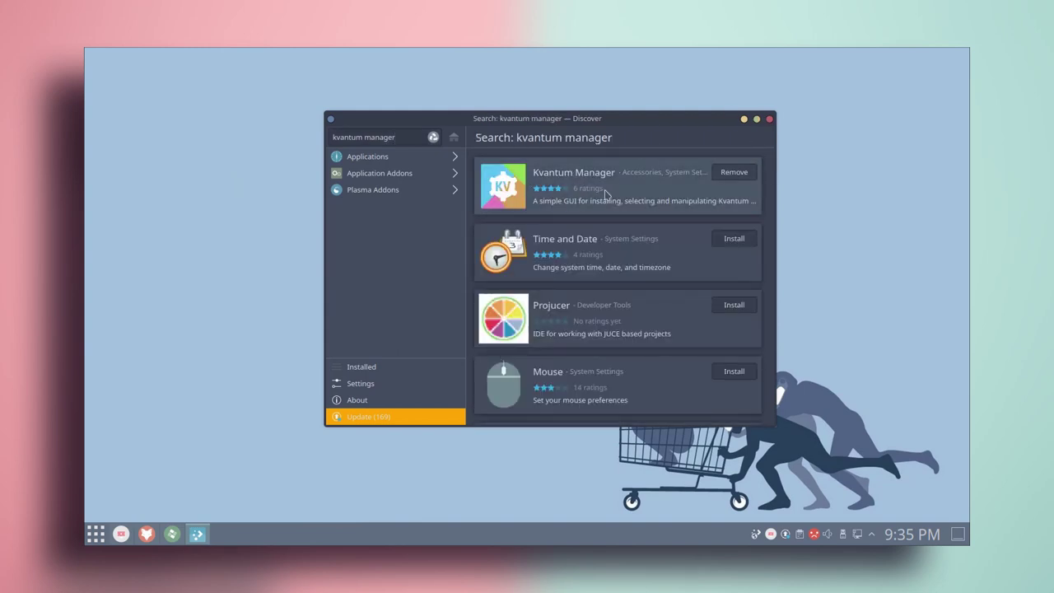
click(770, 121)
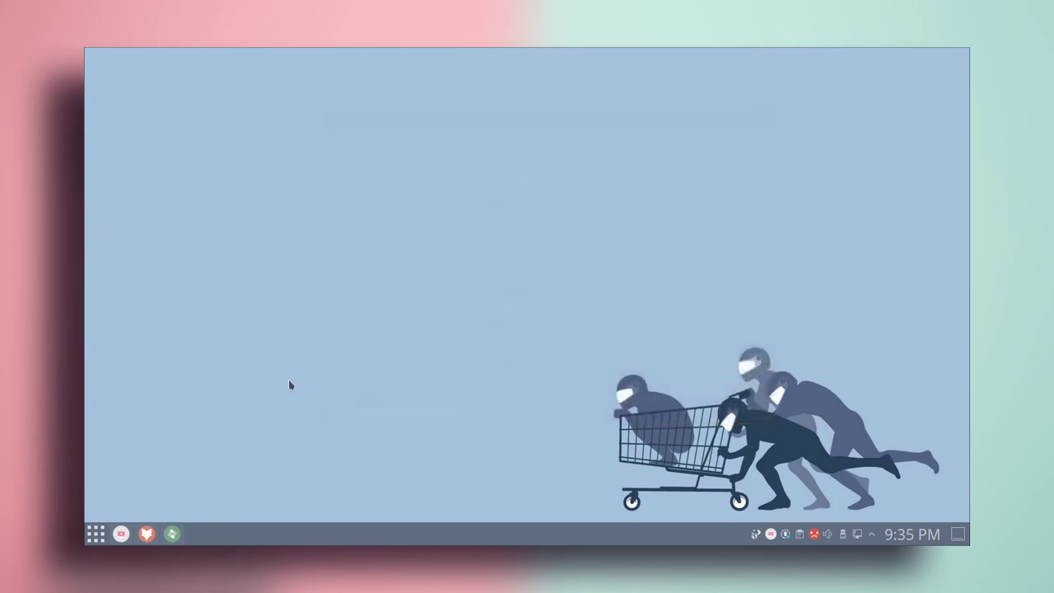
Switch to Firefox, save Nordic.tar.xz from the files of the Nordic KDE Kvantum theme, and put the browser window away.
click(147, 534)
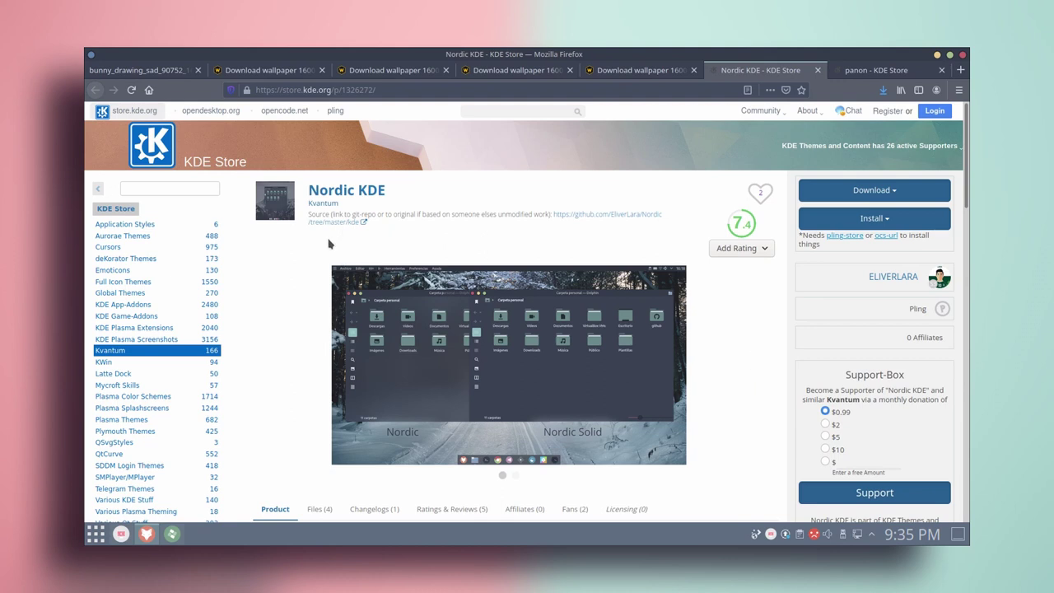
scroll(328, 243, down, 5)
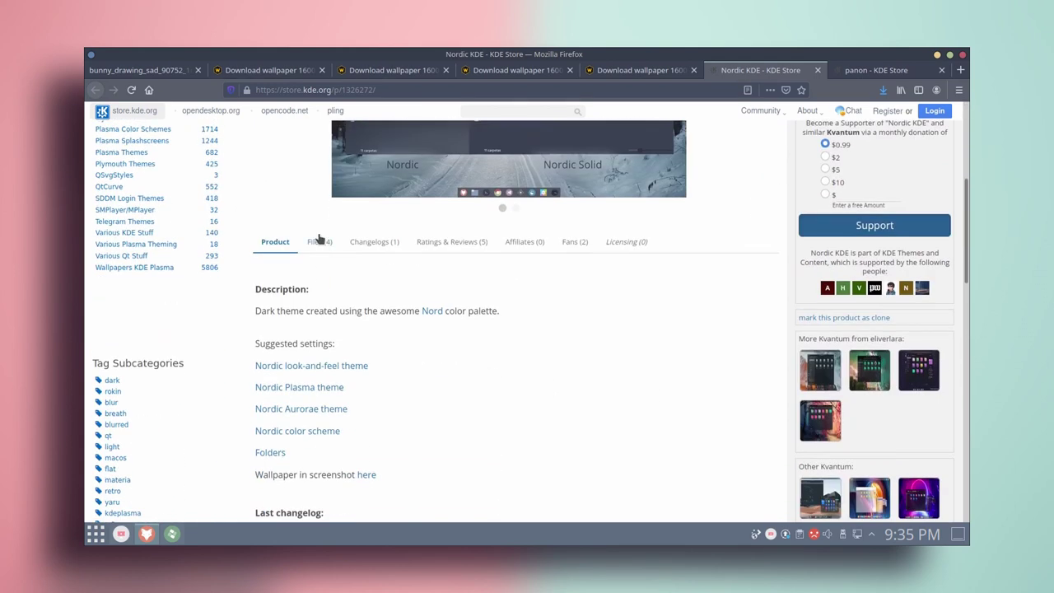
click(318, 240)
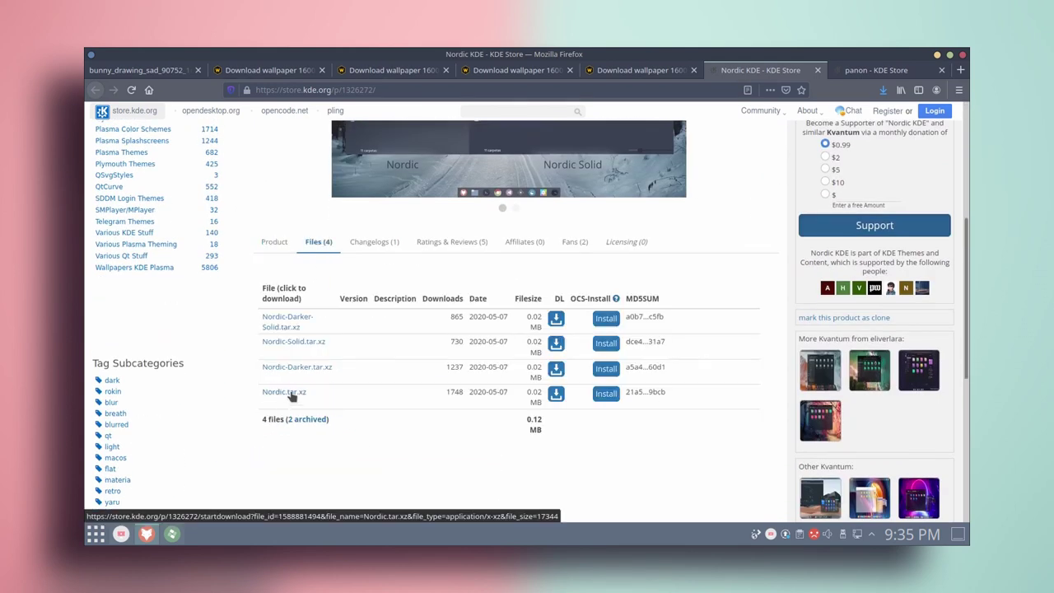
click(290, 394)
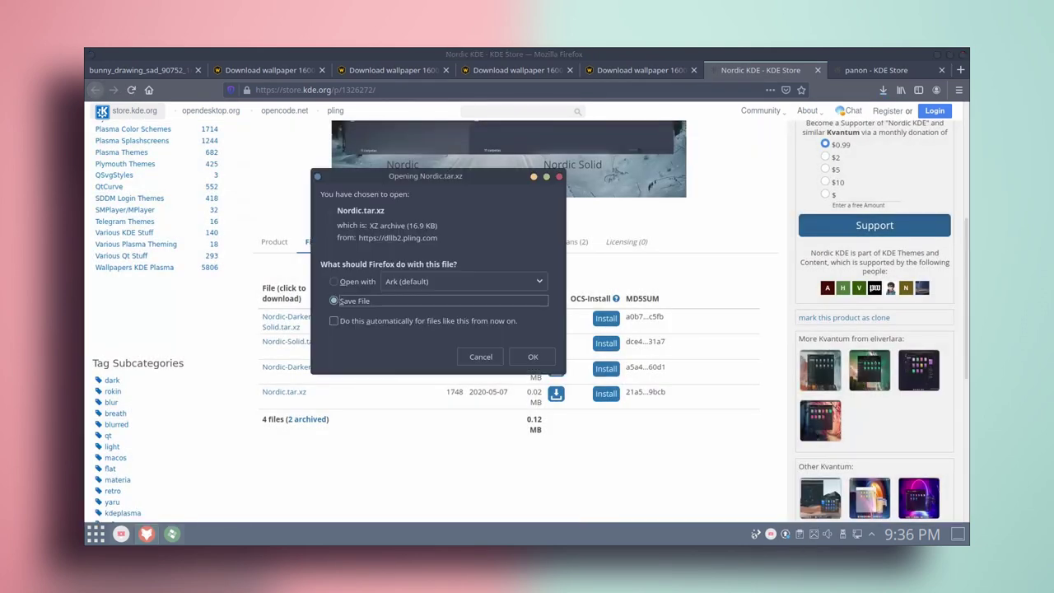
key(Return)
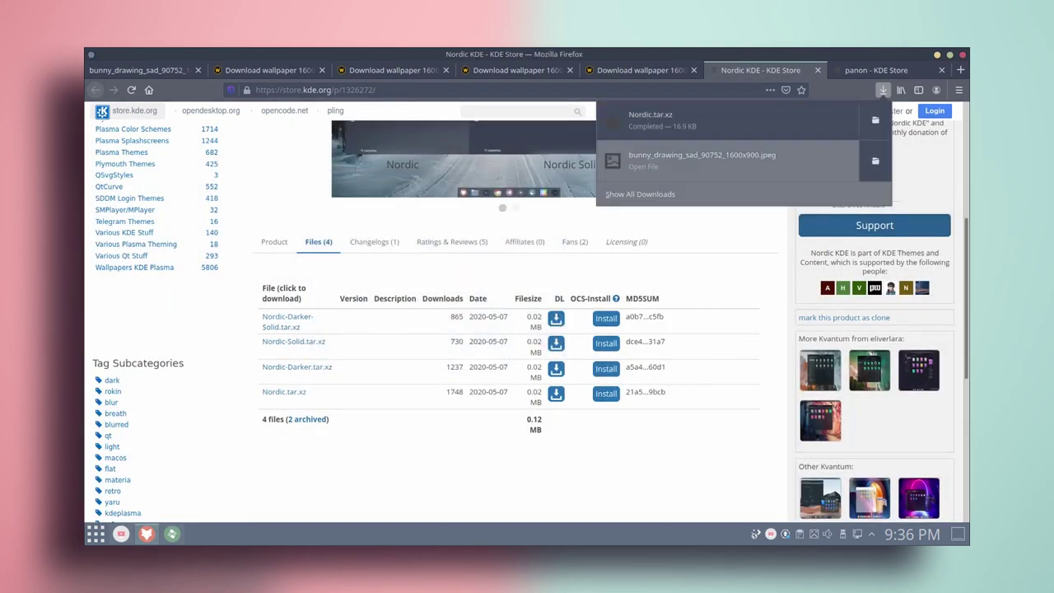
click(818, 70)
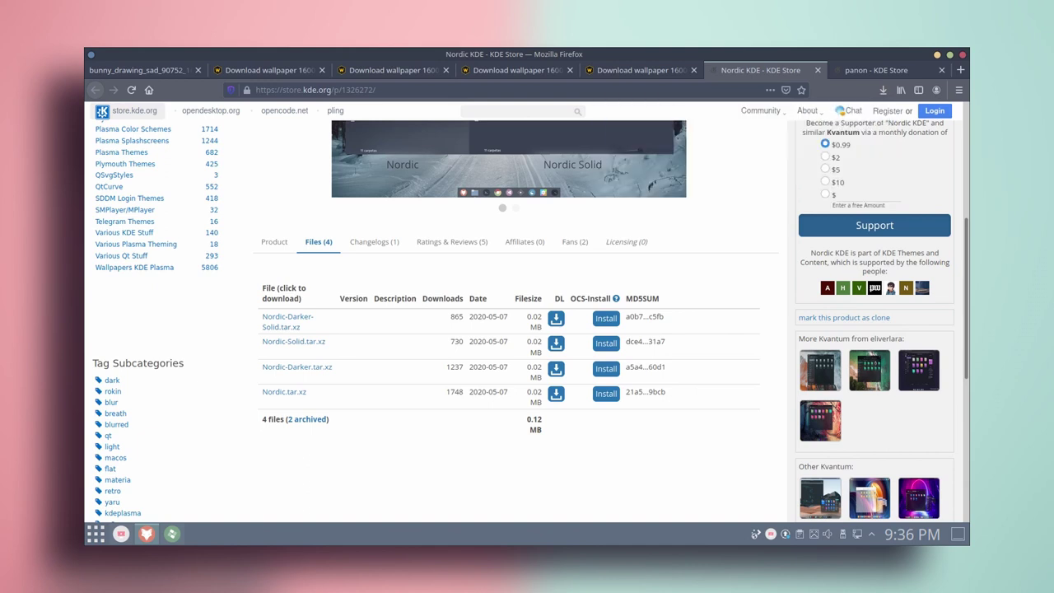
click(818, 70)
click(937, 55)
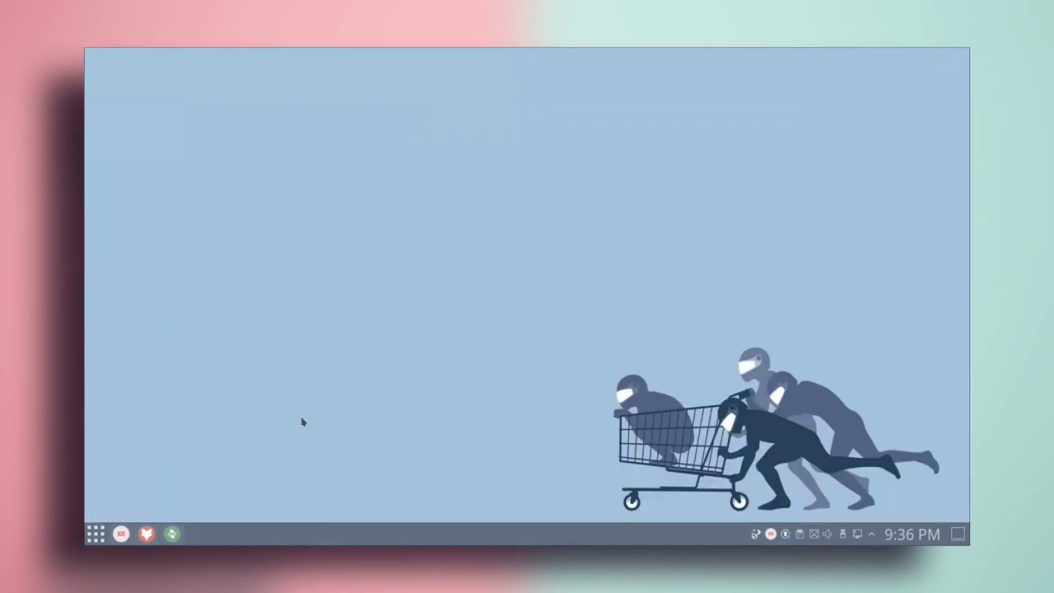
Extract Nordic.tar.xz into a Nordic folder within Downloads using Dolphin and close the file manager.
key(super)
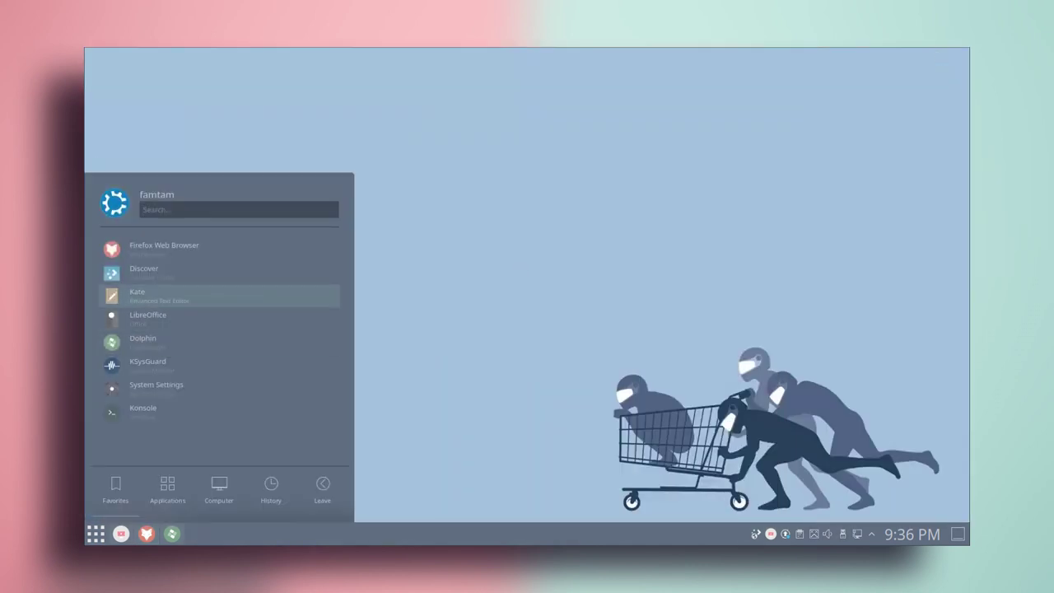
click(148, 297)
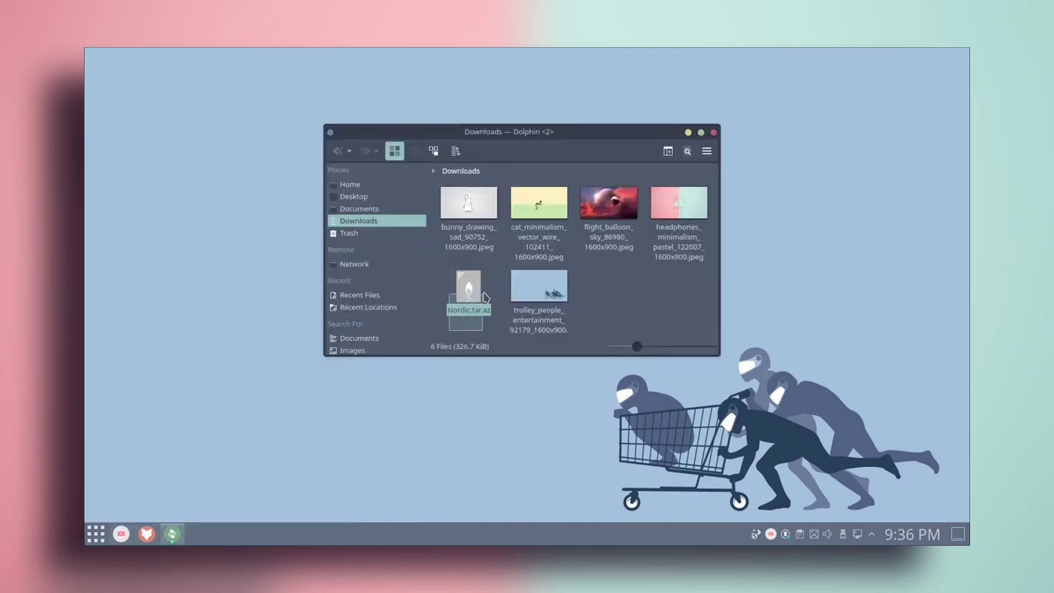
drag(486, 297, 478, 292)
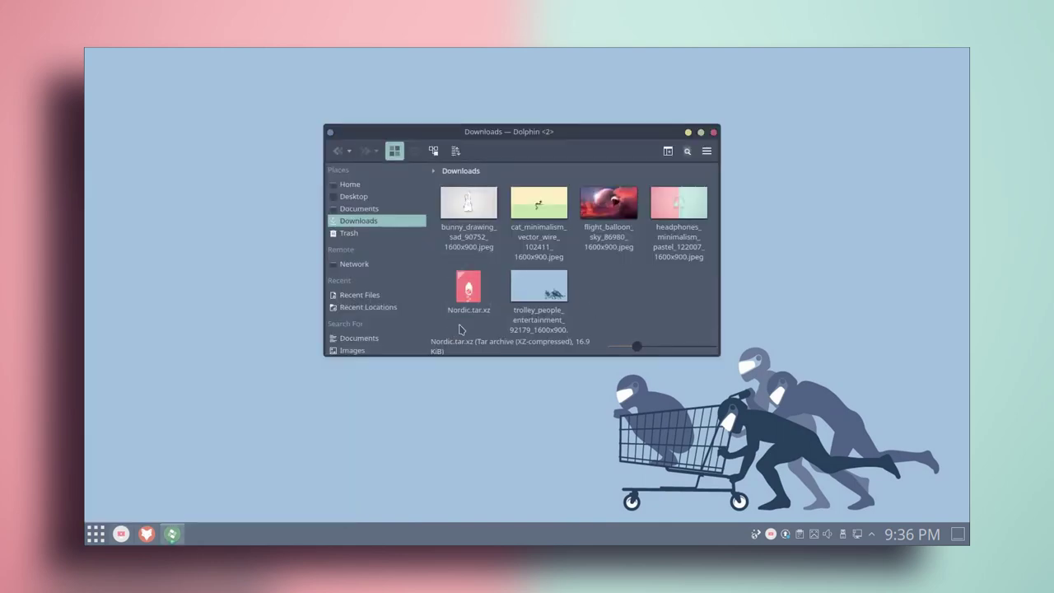
right_click(474, 288)
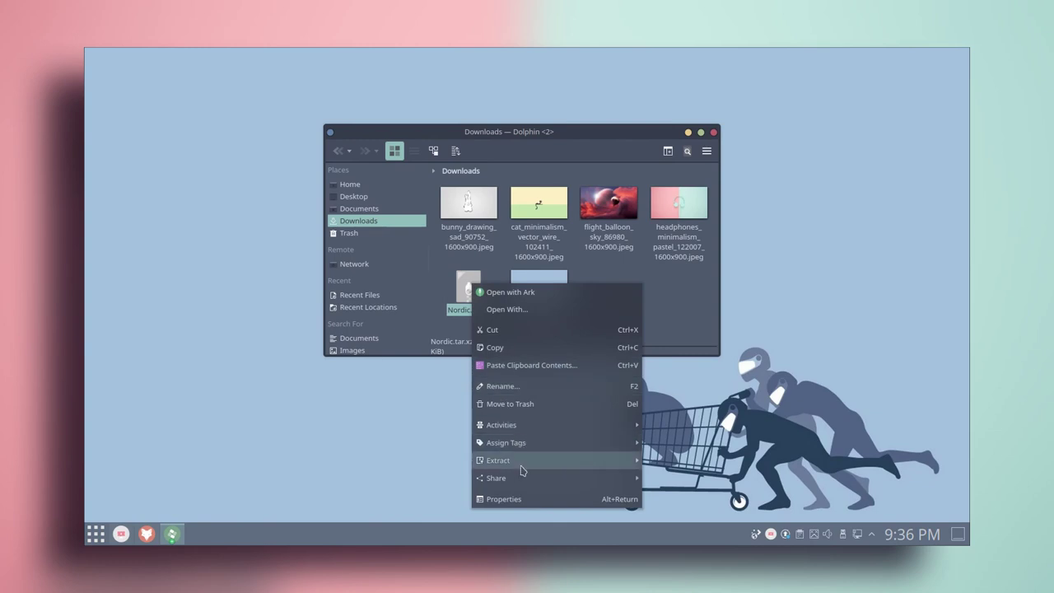
mouse_move(525, 468)
click(708, 477)
click(624, 385)
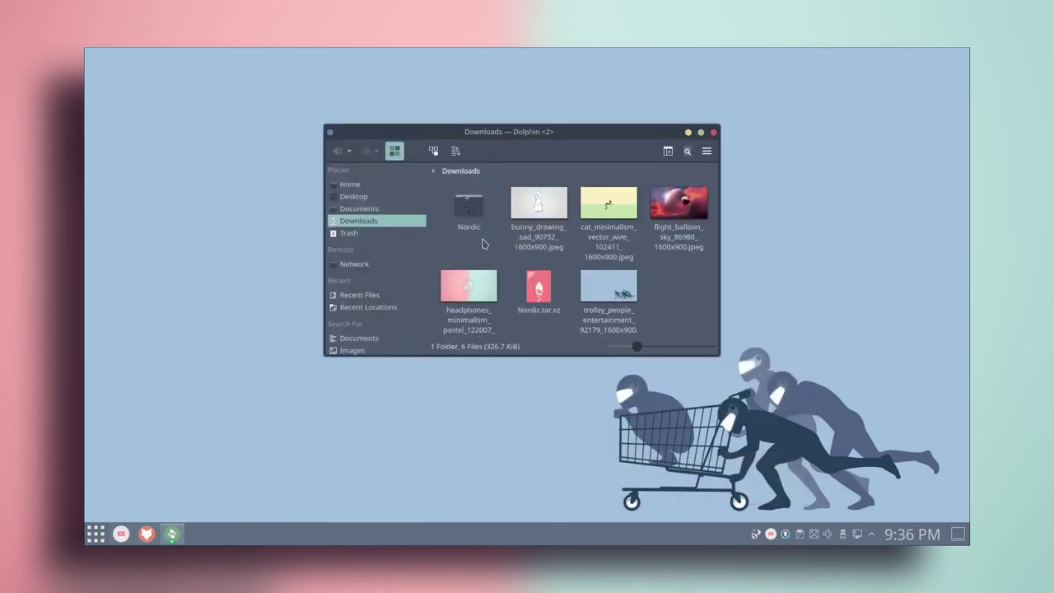
click(471, 211)
click(714, 131)
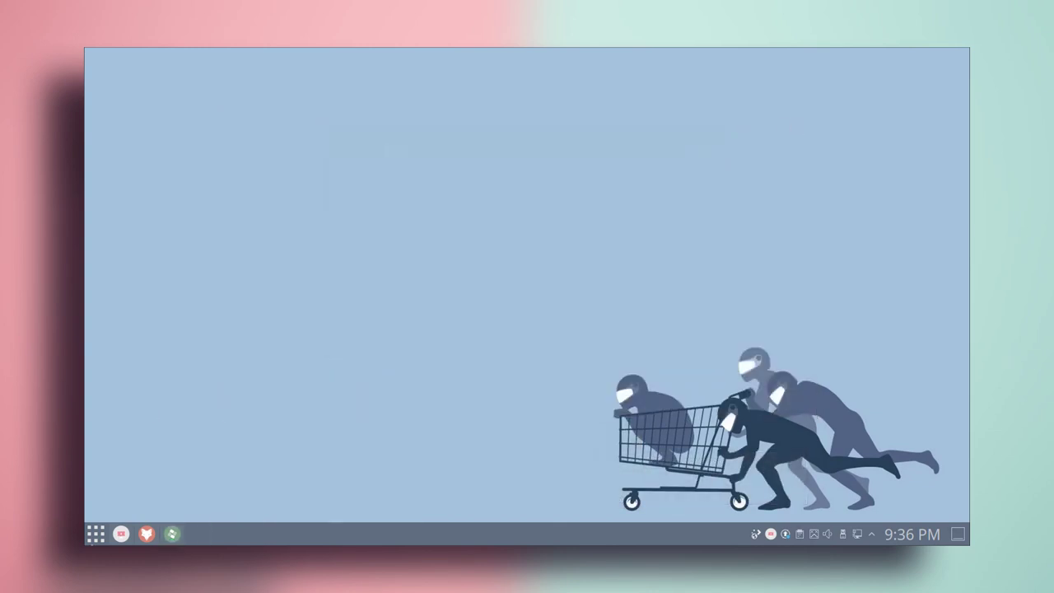
Open Kvantum Manager and install the theme from the Downloads/Nordic folder, overwriting the existing copy.
click(95, 534)
text(kvan)
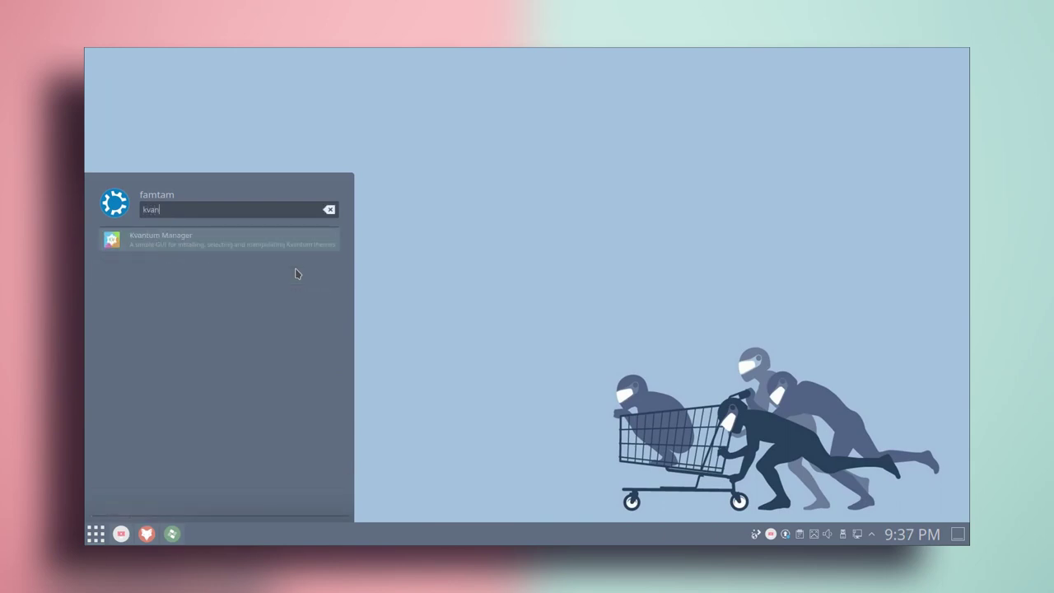
click(177, 239)
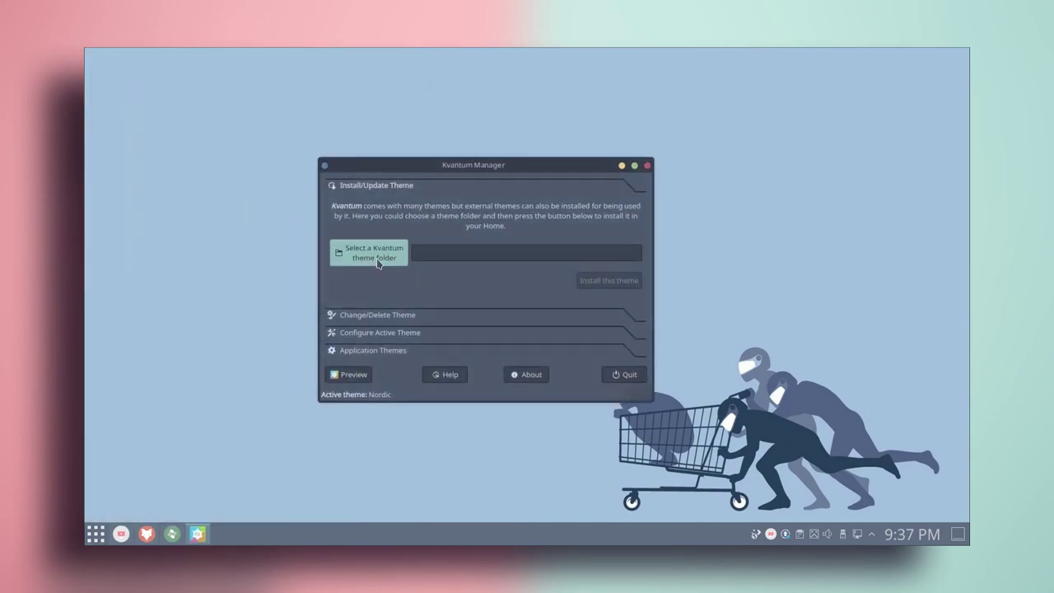
click(374, 261)
click(405, 243)
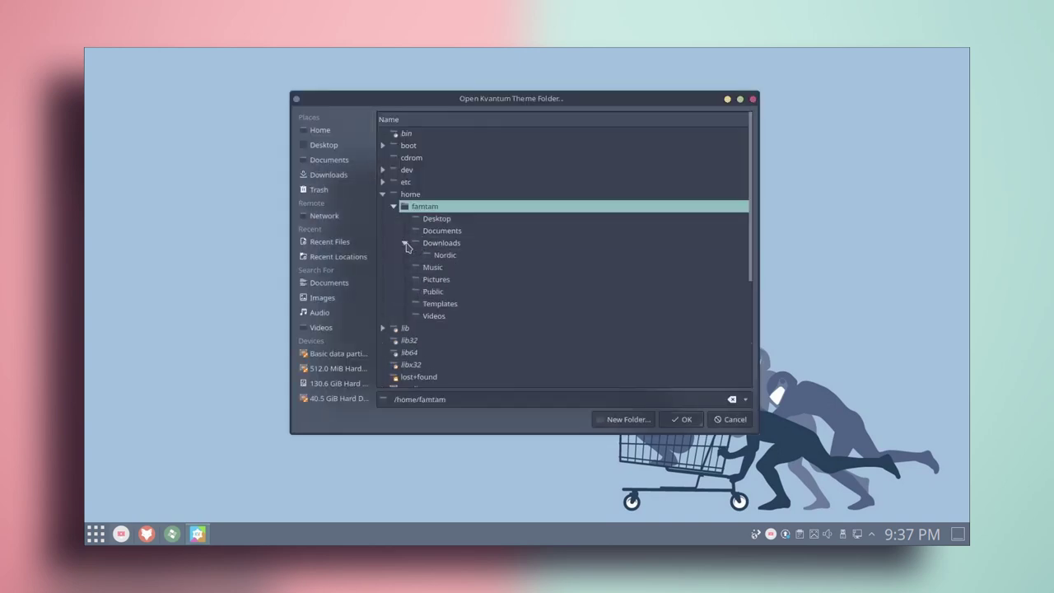
click(455, 257)
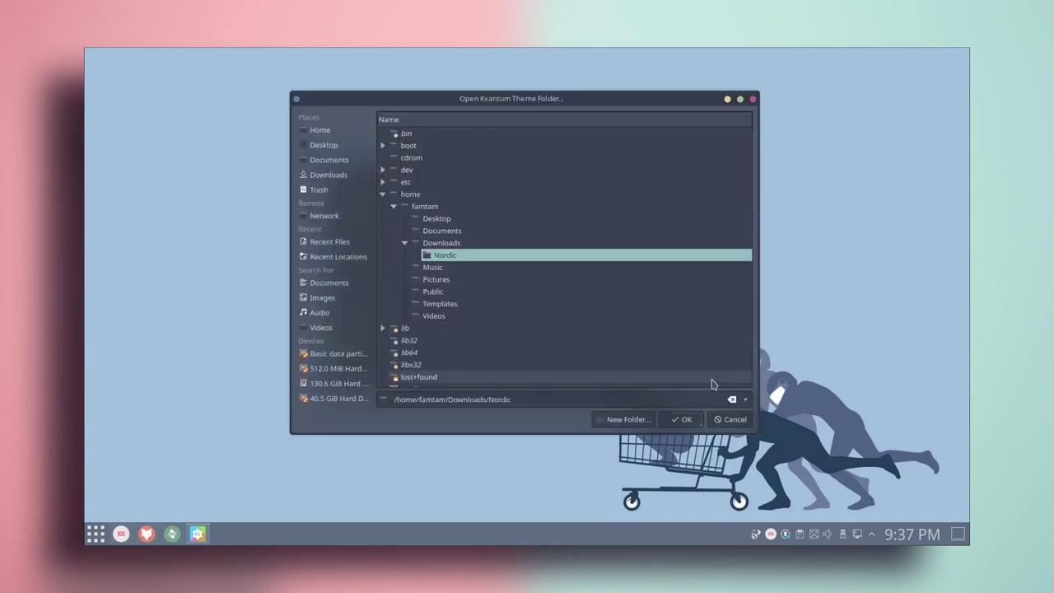
click(692, 419)
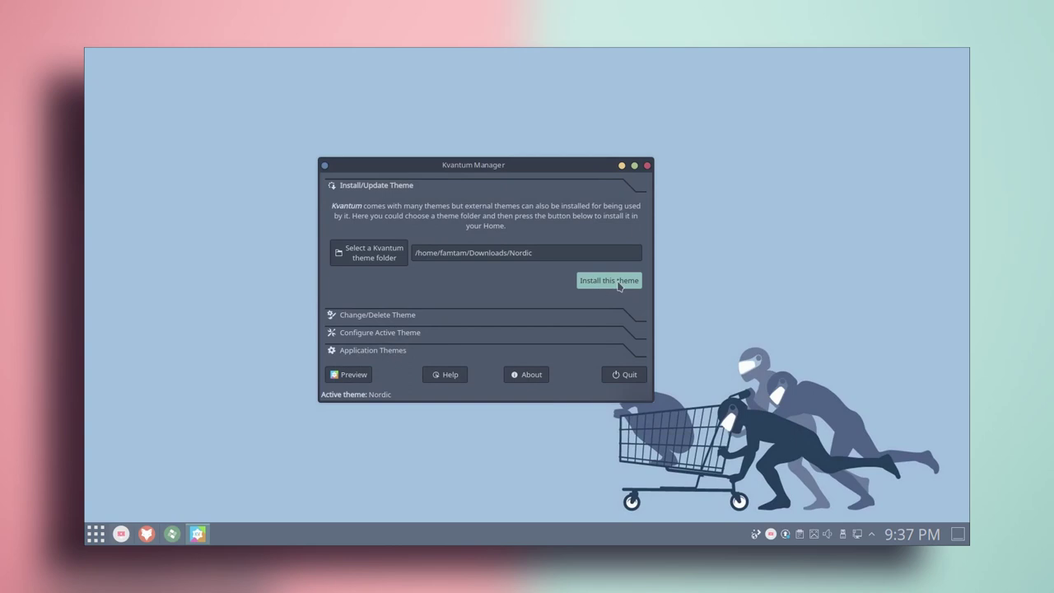
click(619, 281)
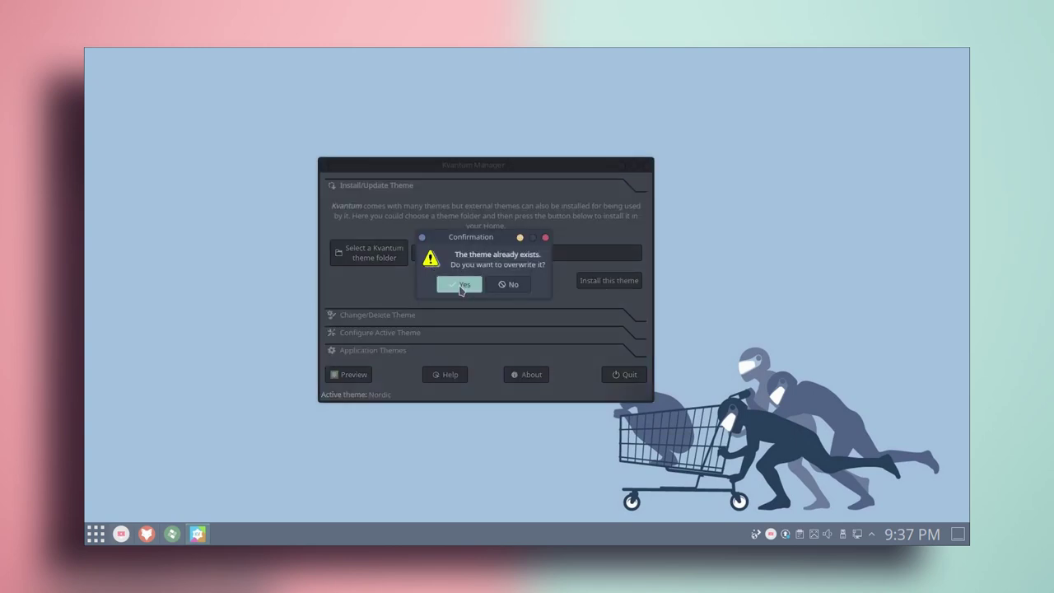
click(462, 285)
click(464, 285)
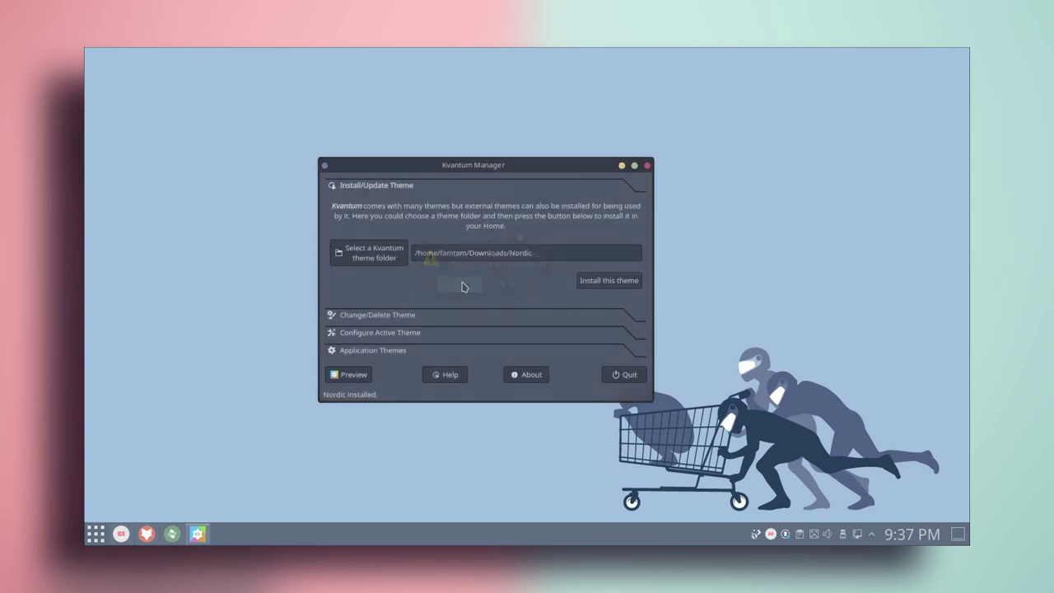
Choose Nordic as the Kvantum theme and close Kvantum Manager.
click(379, 315)
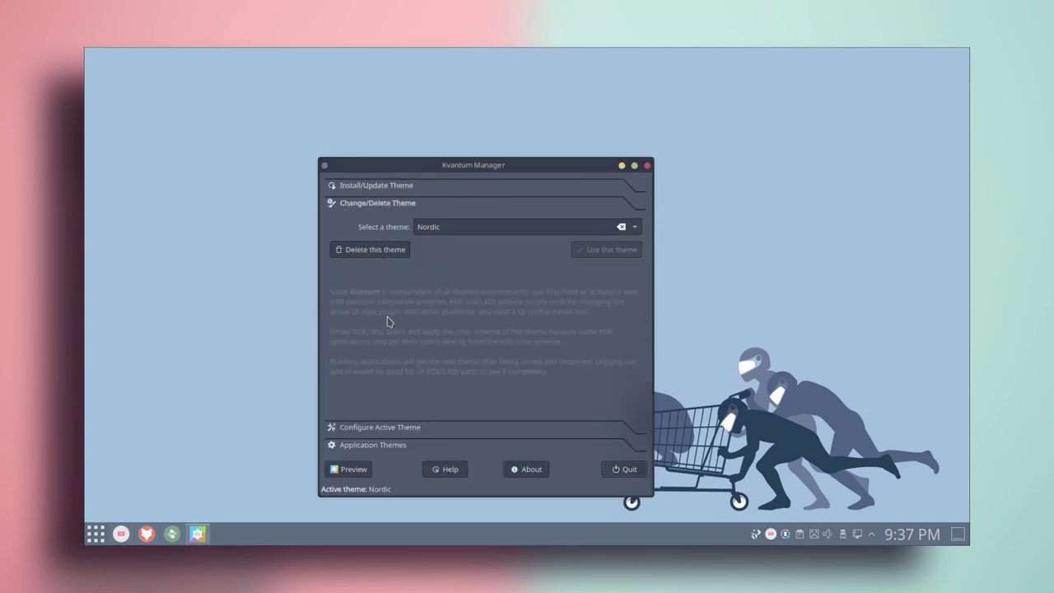
click(635, 231)
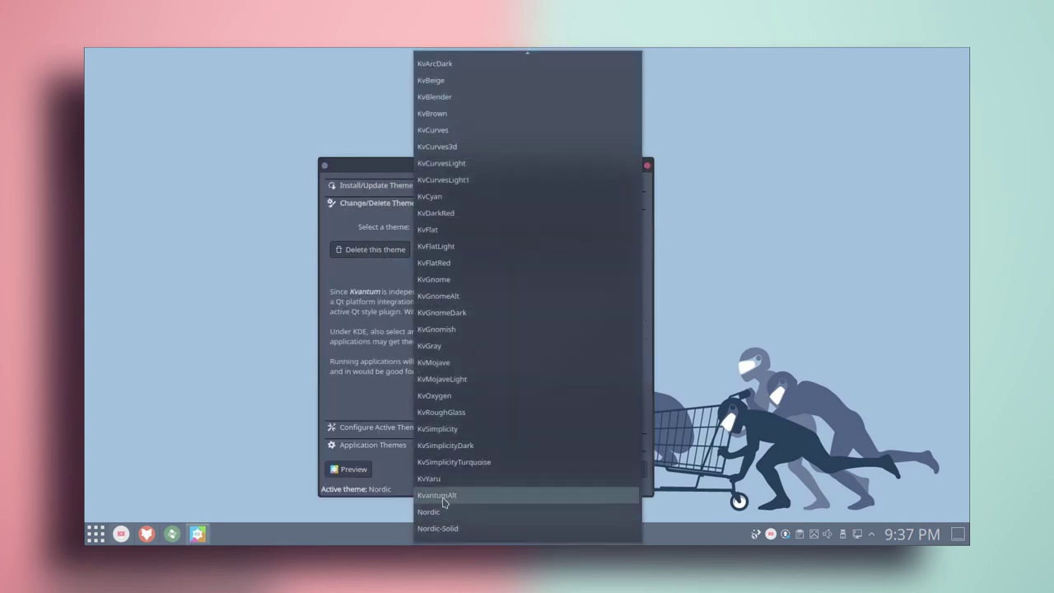
click(431, 515)
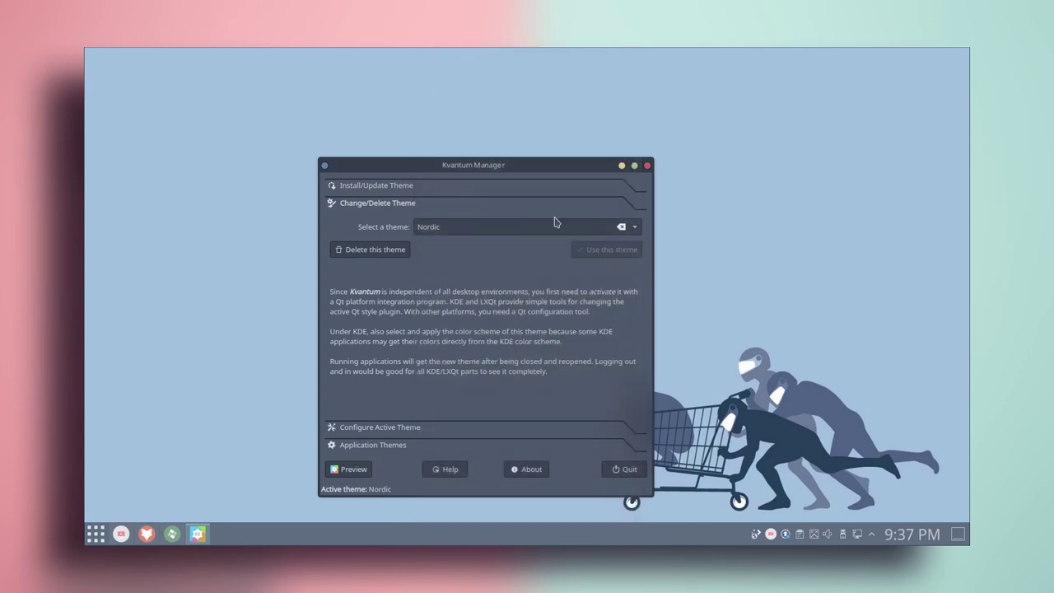
click(648, 166)
Open System Settings, apply the kvantum-dark application style, and close the settings.
click(95, 533)
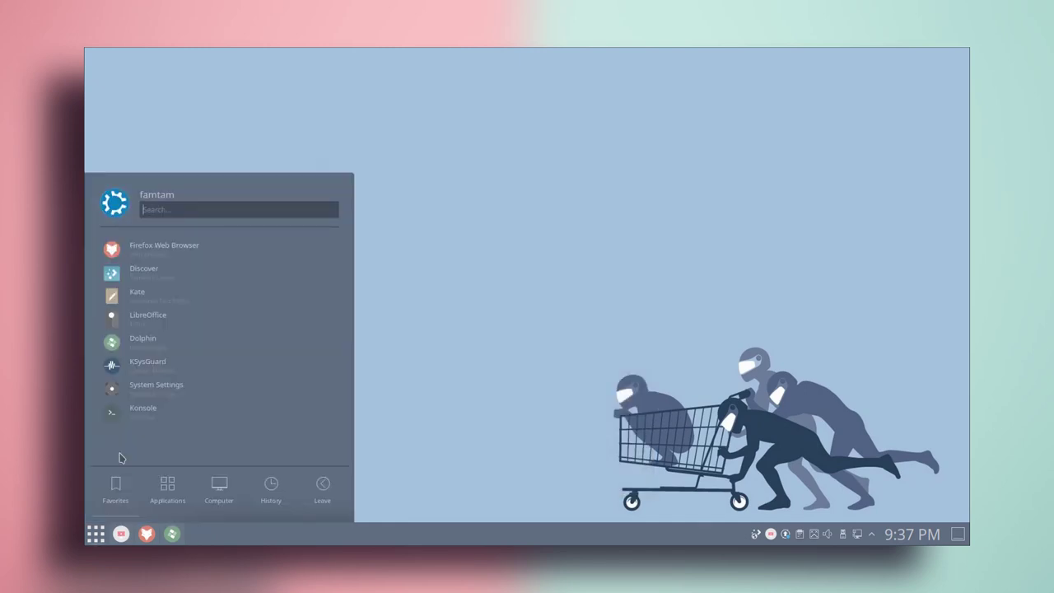
click(144, 386)
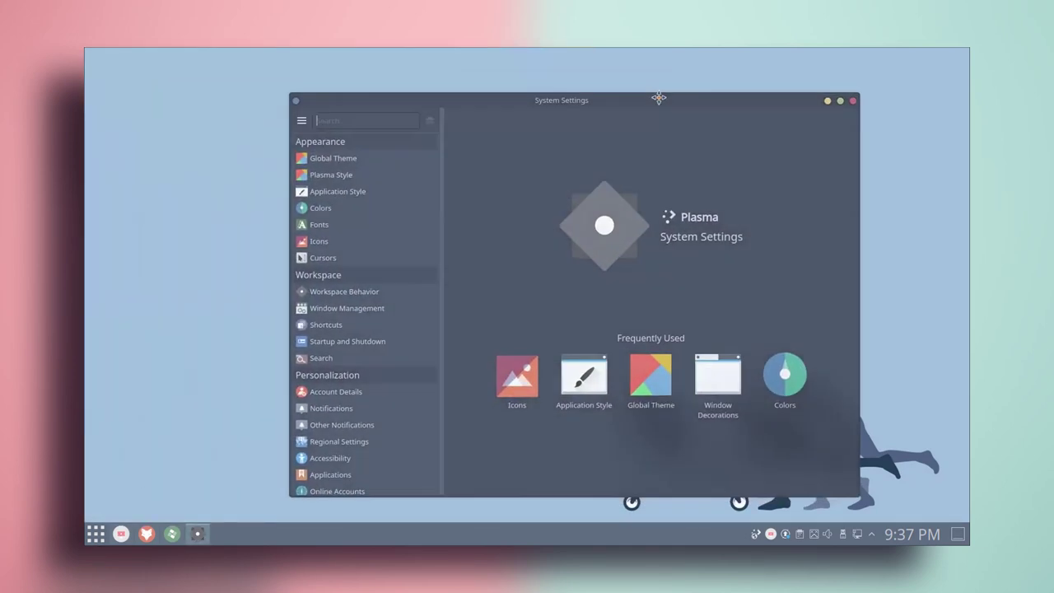
drag(659, 97, 644, 75)
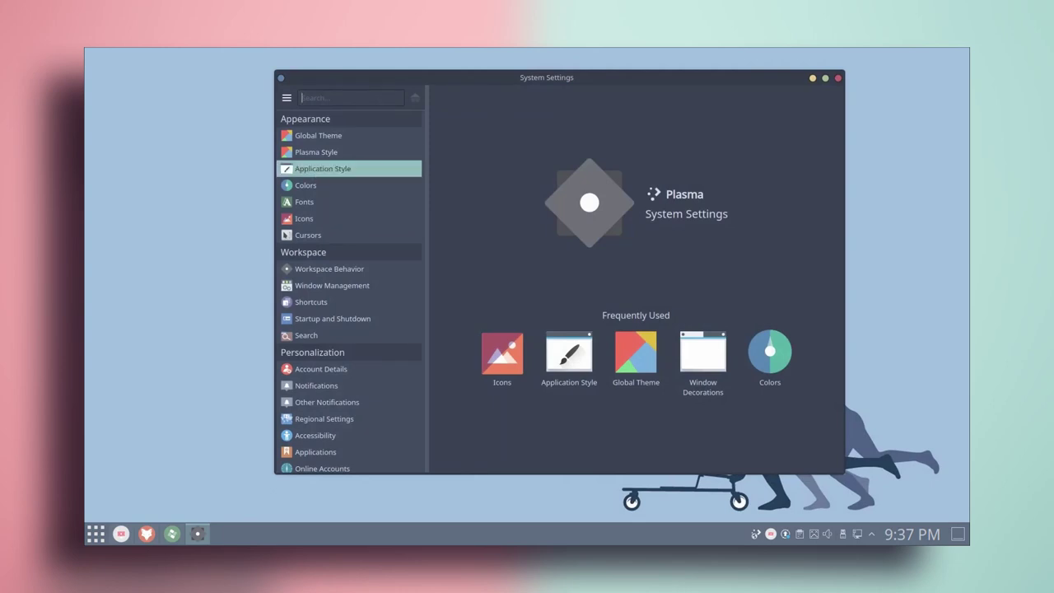
click(349, 168)
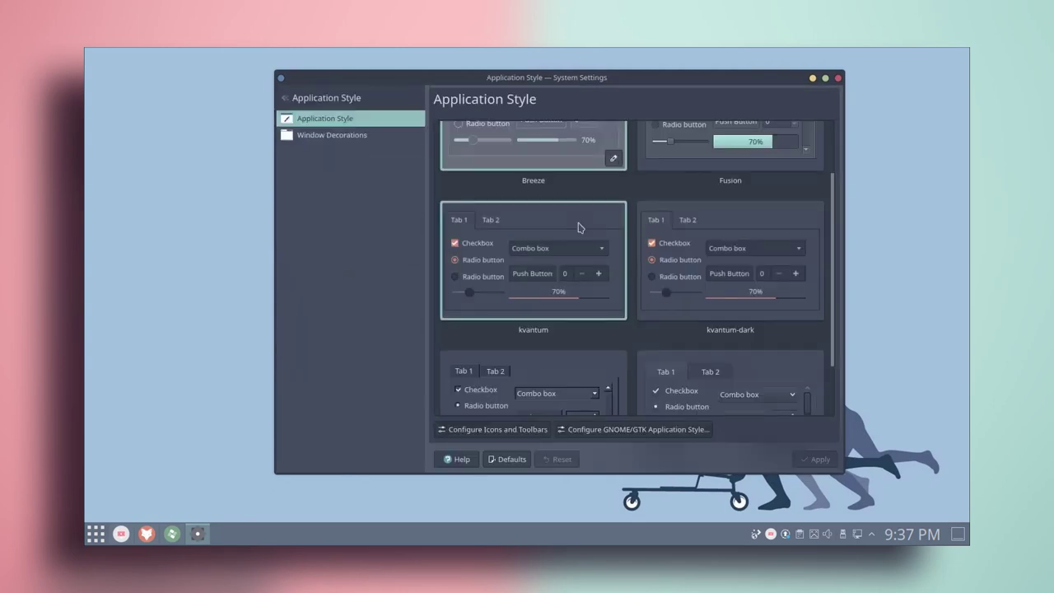
click(718, 275)
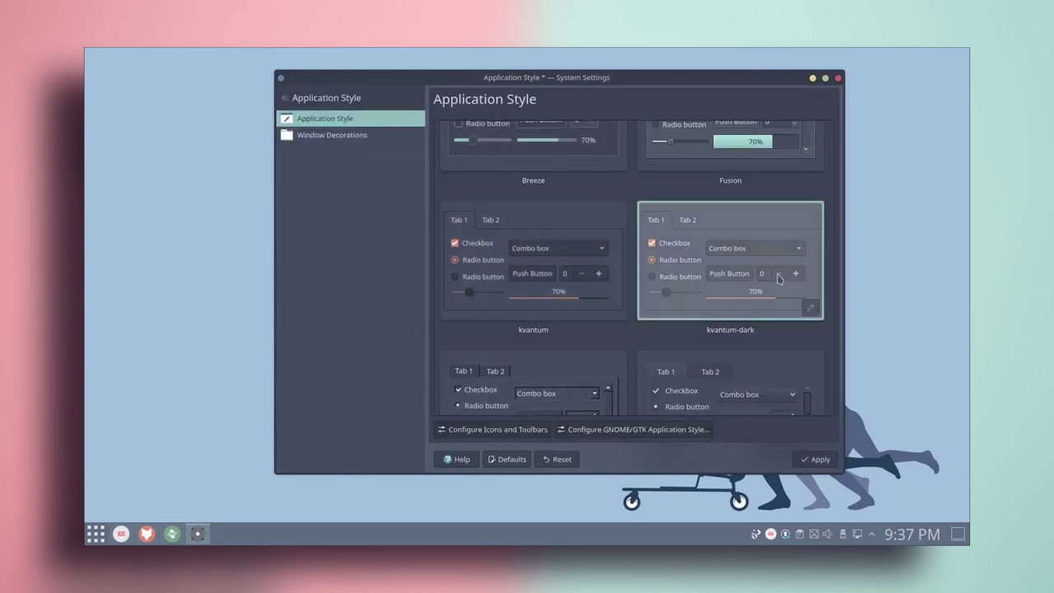
click(806, 460)
click(839, 77)
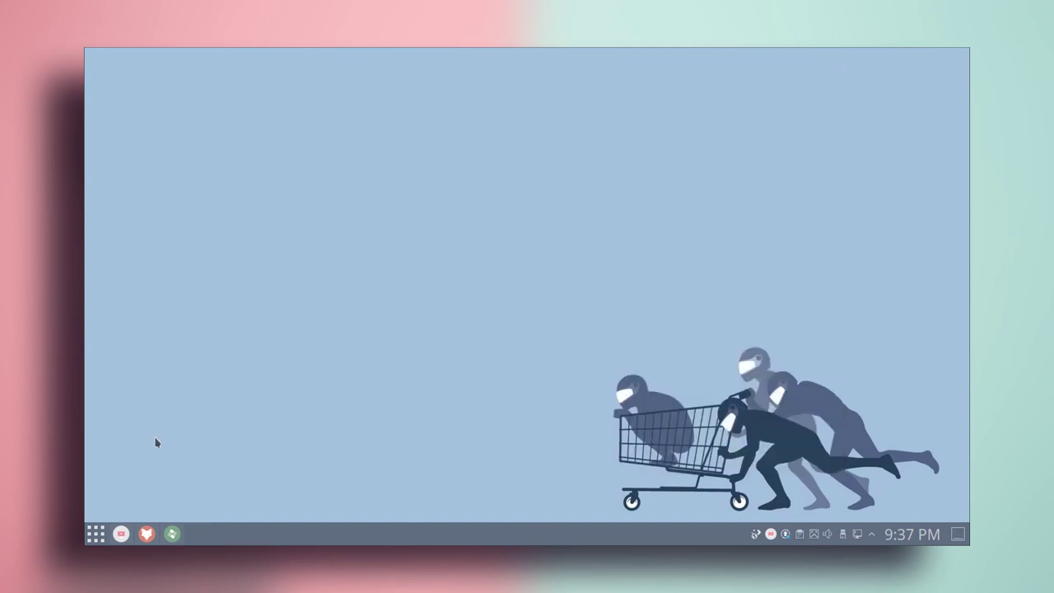
Open the Dolphin file manager, unlock its toolbar position, and dock the toolbar vertically beside the Places list.
click(96, 534)
click(165, 319)
drag(346, 63, 562, 185)
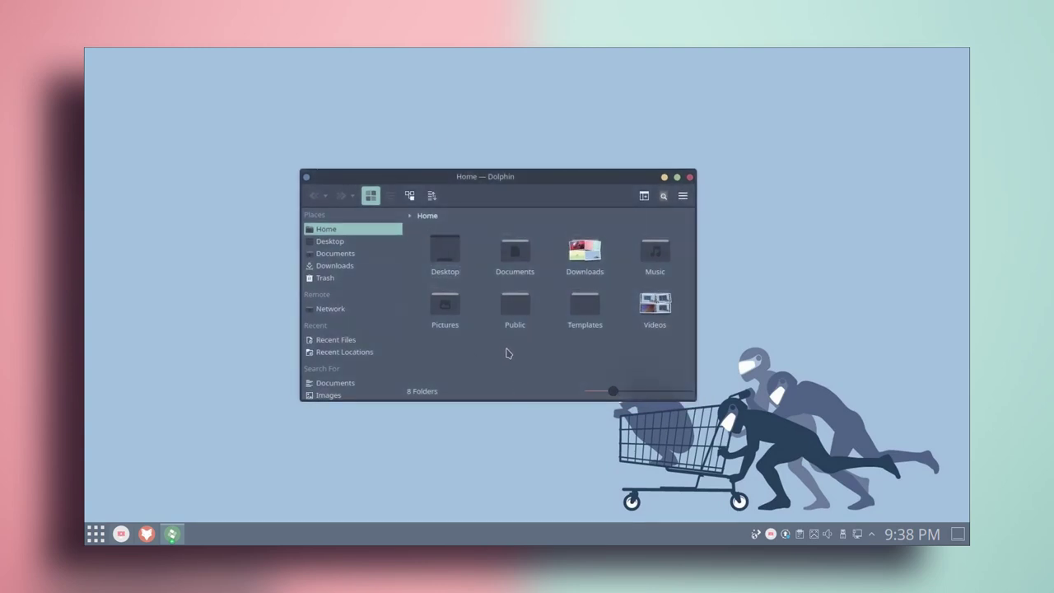
right_click(506, 198)
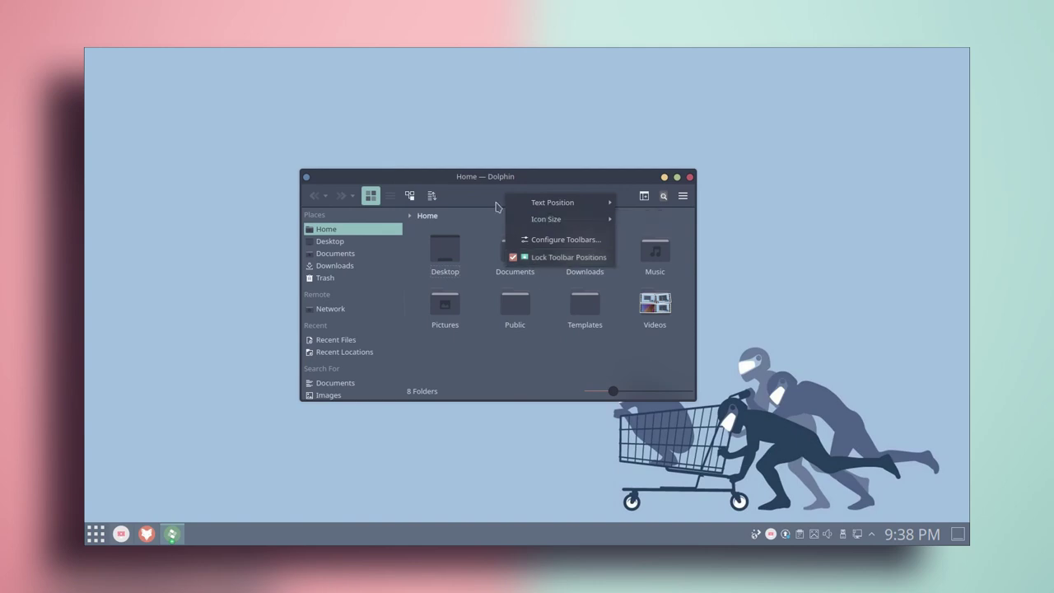
right_click(491, 200)
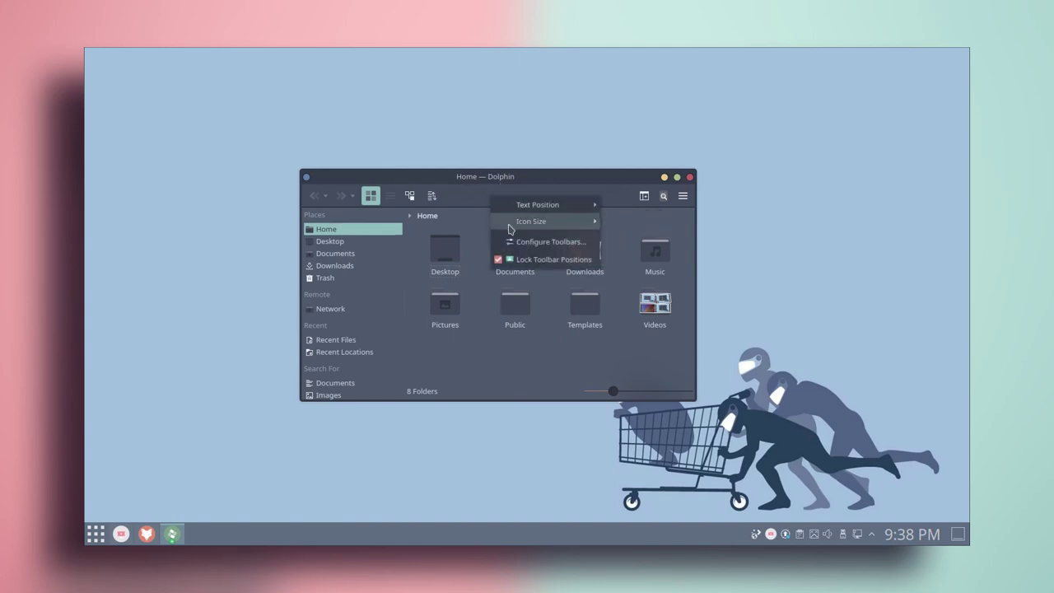
click(553, 260)
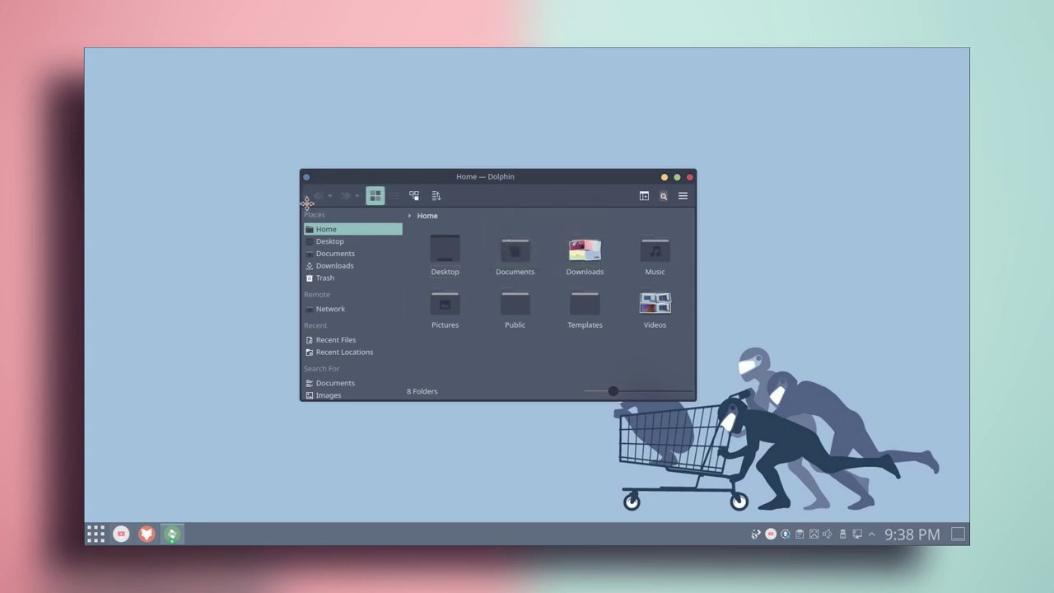
drag(307, 202, 317, 247)
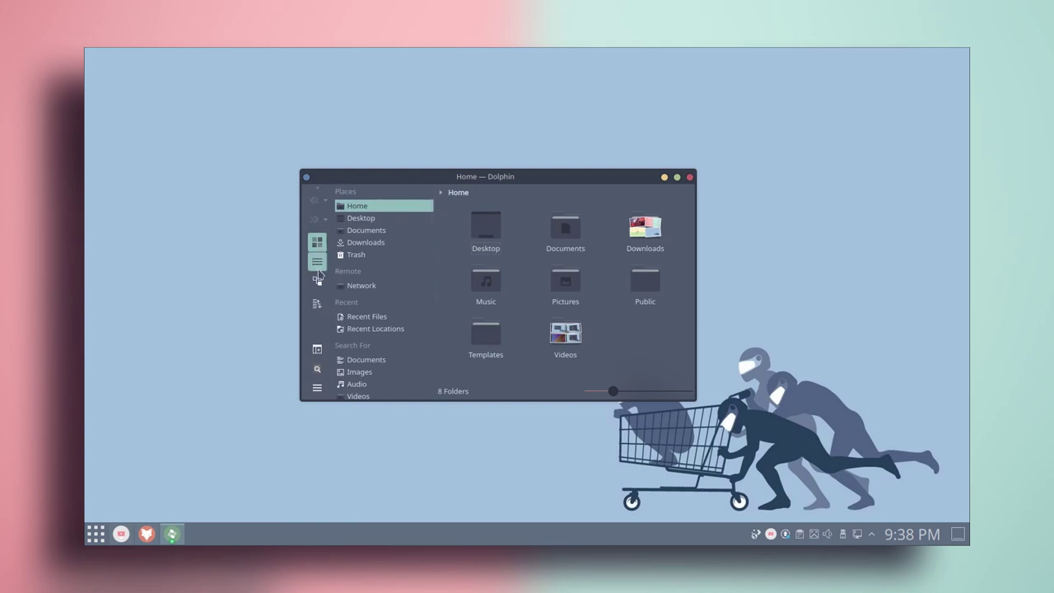
Turn off file previews and hide the Places panel in Dolphin.
click(316, 388)
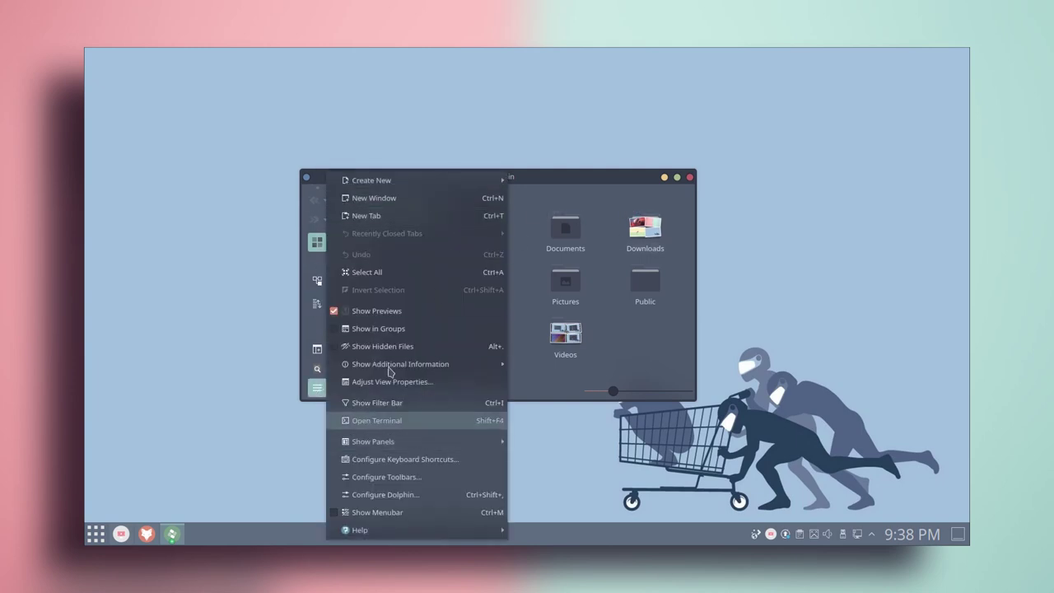
click(386, 313)
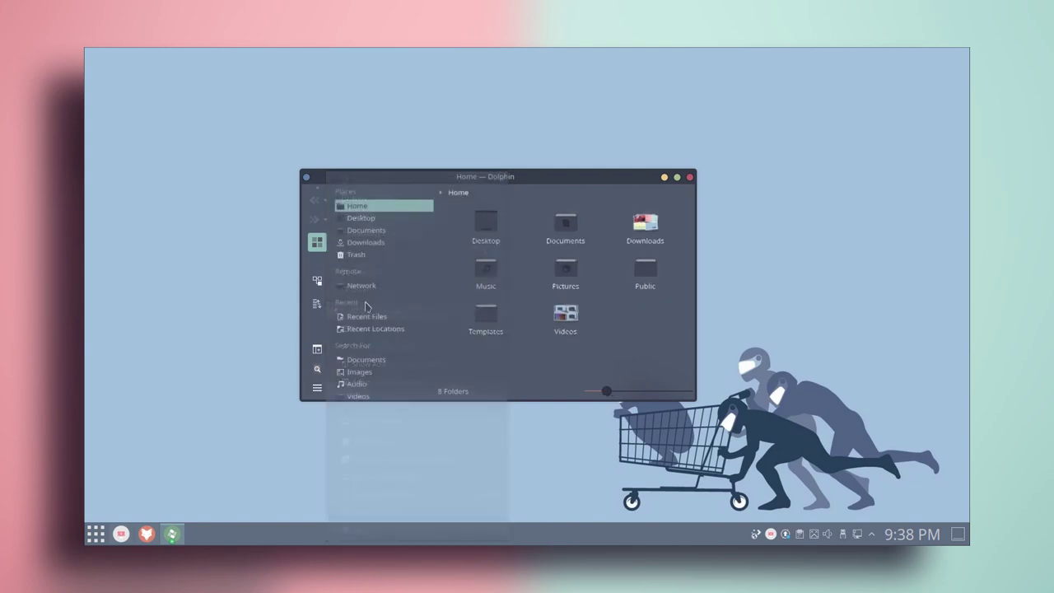
click(317, 388)
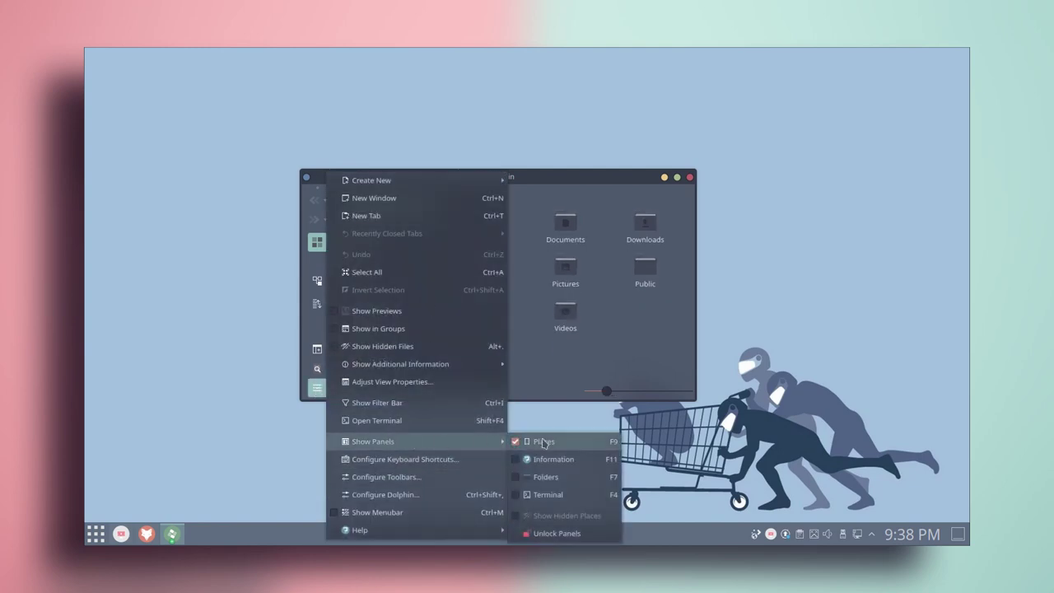
click(543, 440)
Shrink the Dolphin window so the home folders fit in two rows of four, reposition it, and close it.
drag(589, 176, 471, 170)
drag(413, 333, 410, 327)
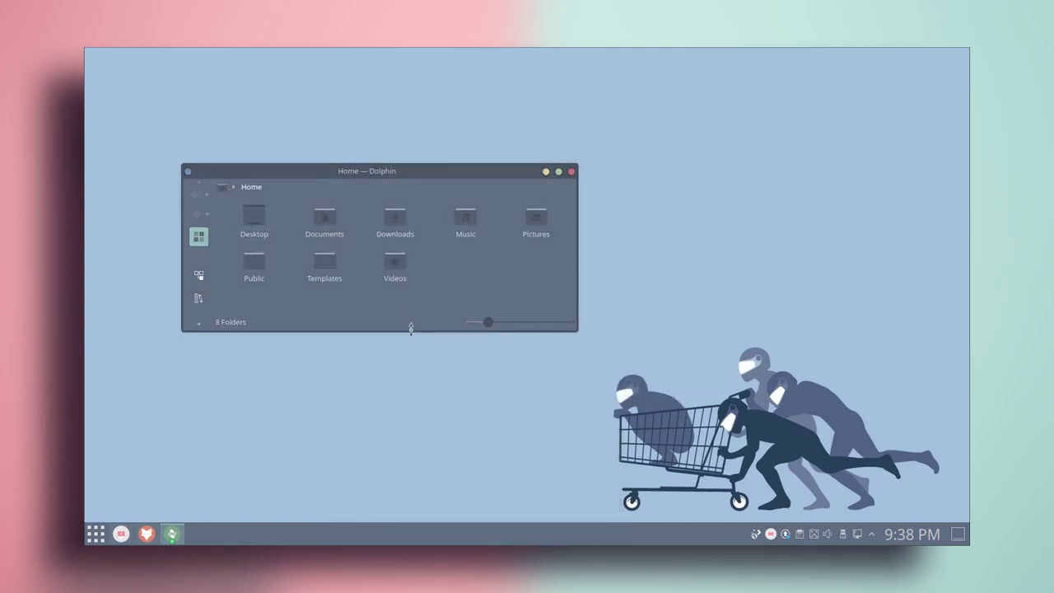
drag(575, 287, 510, 273)
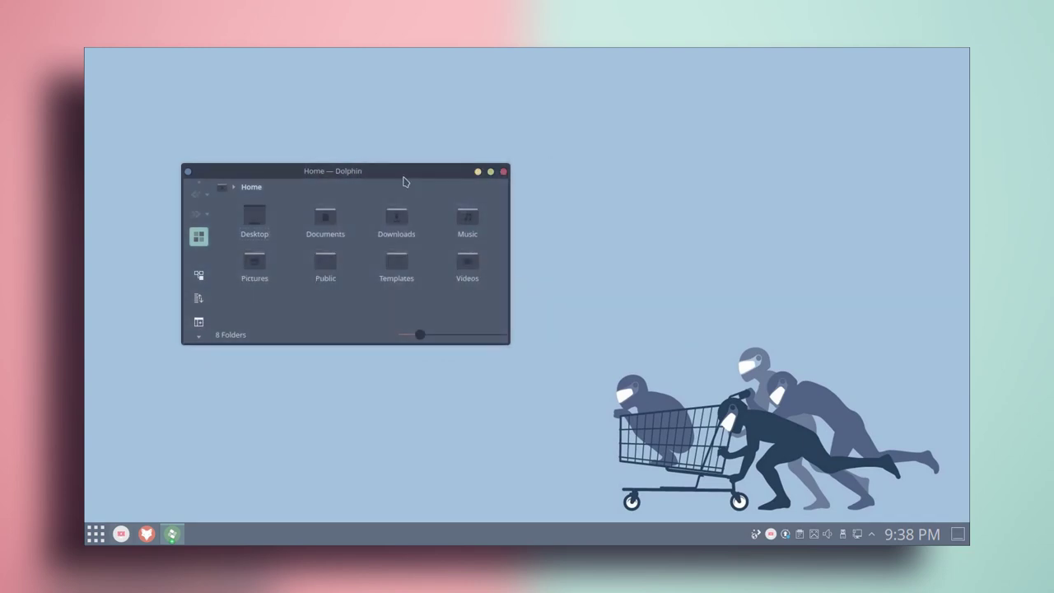
drag(404, 173, 432, 231)
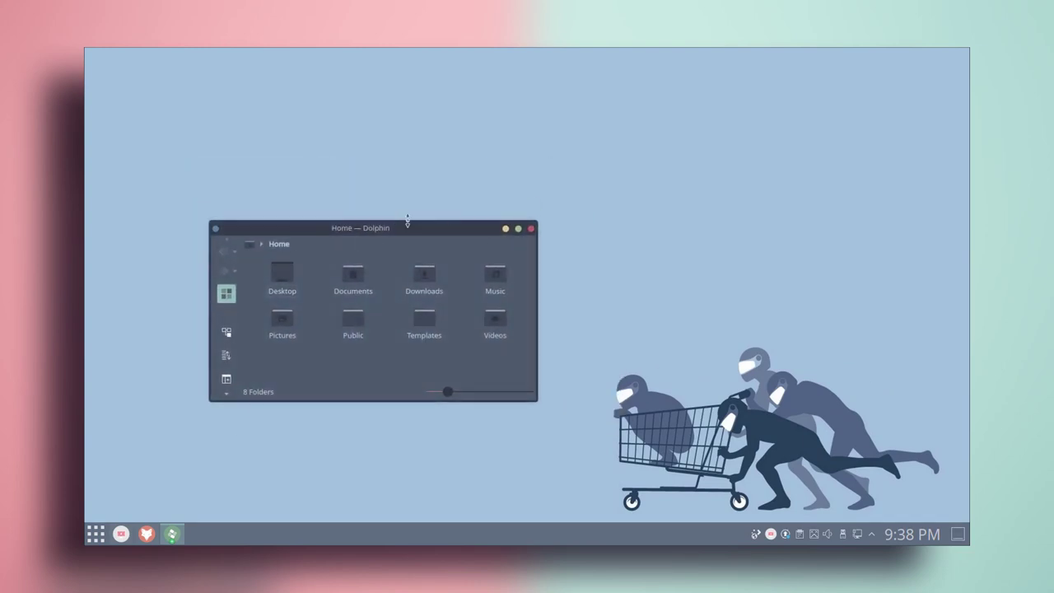
click(532, 229)
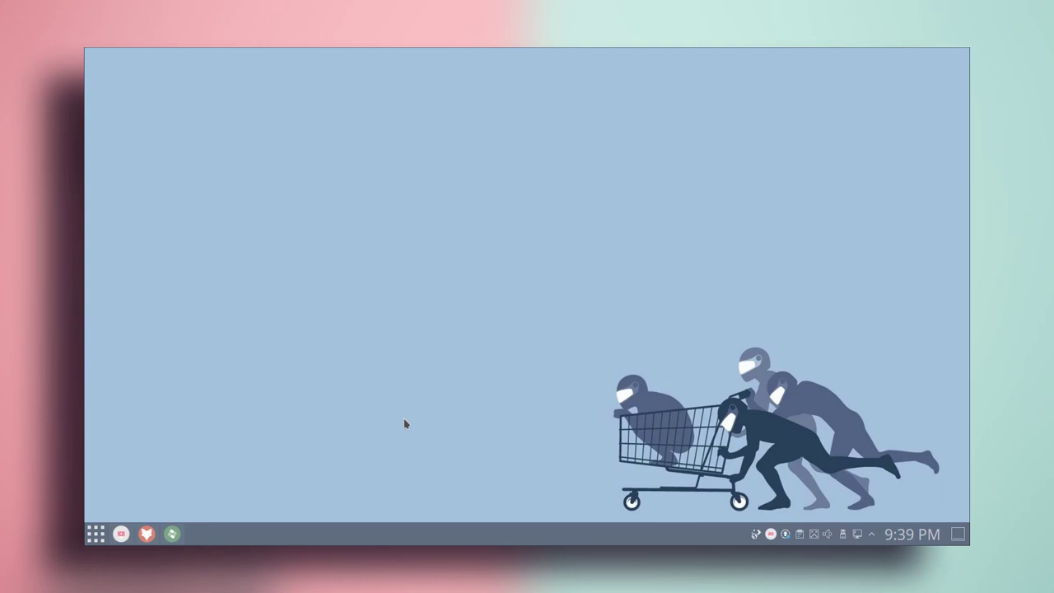
Open Konsole and bring up the color scheme and font settings of its current profile.
click(96, 535)
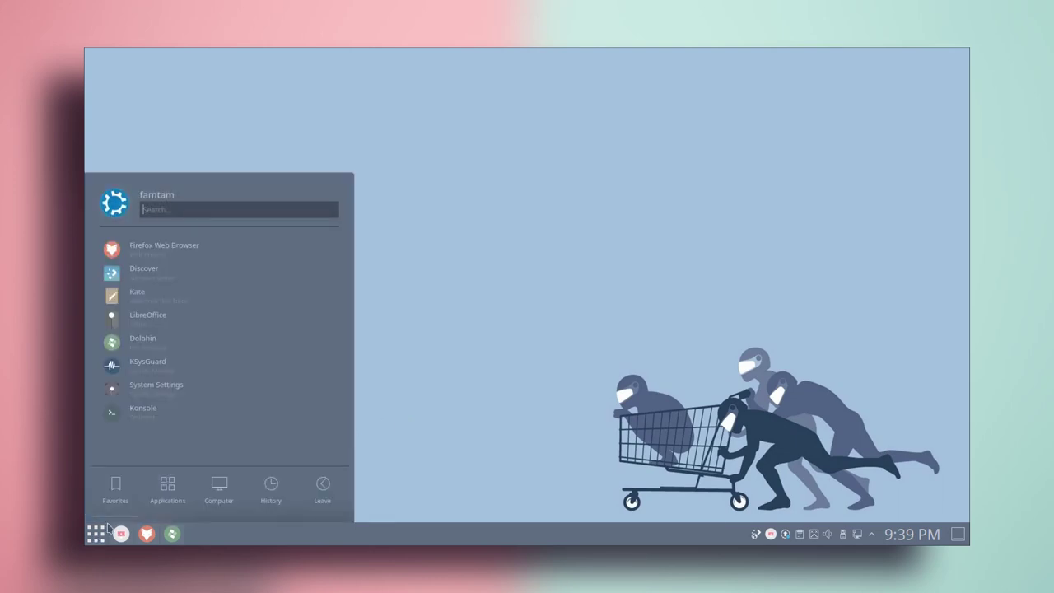
text(konsole)
key(Return)
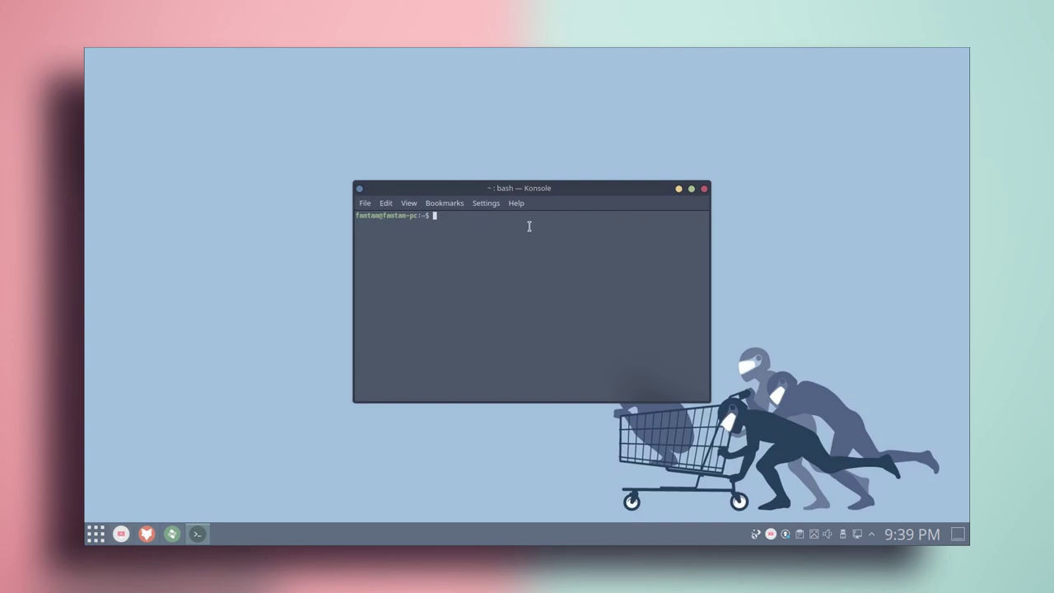
right_click(512, 268)
click(565, 426)
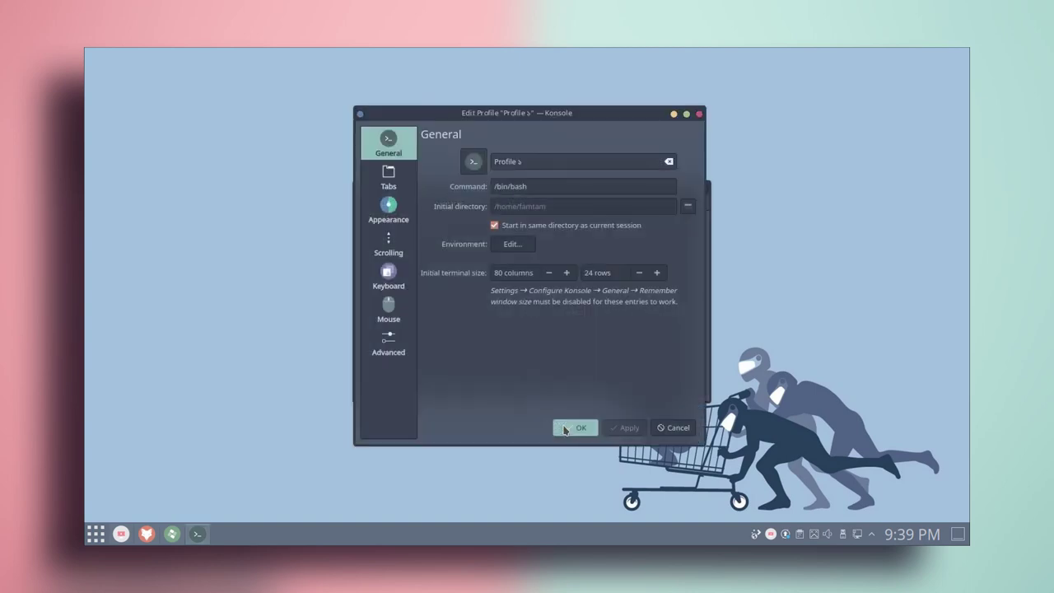
drag(558, 116, 537, 121)
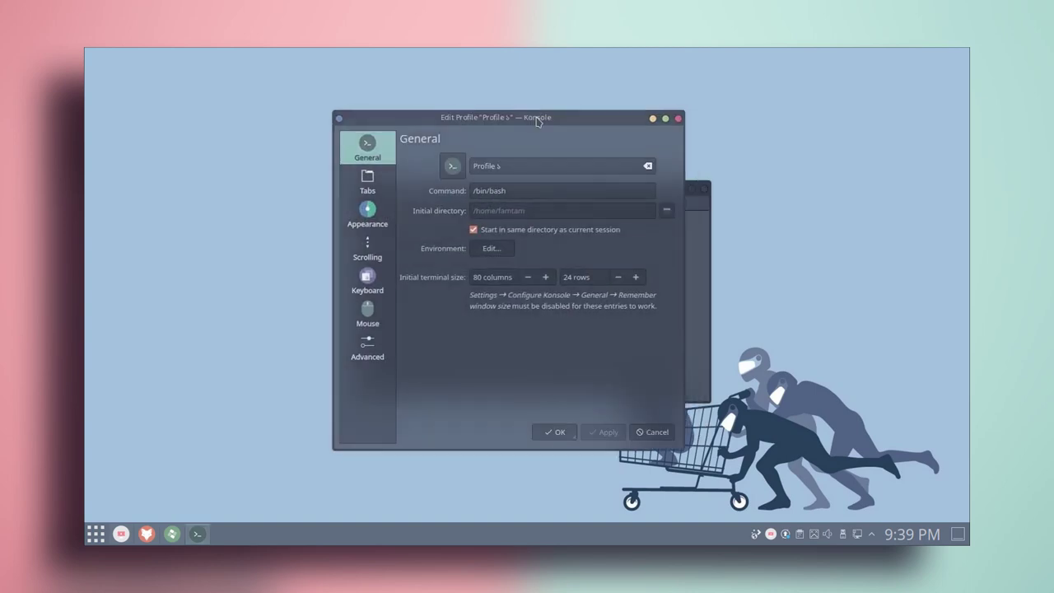
click(367, 213)
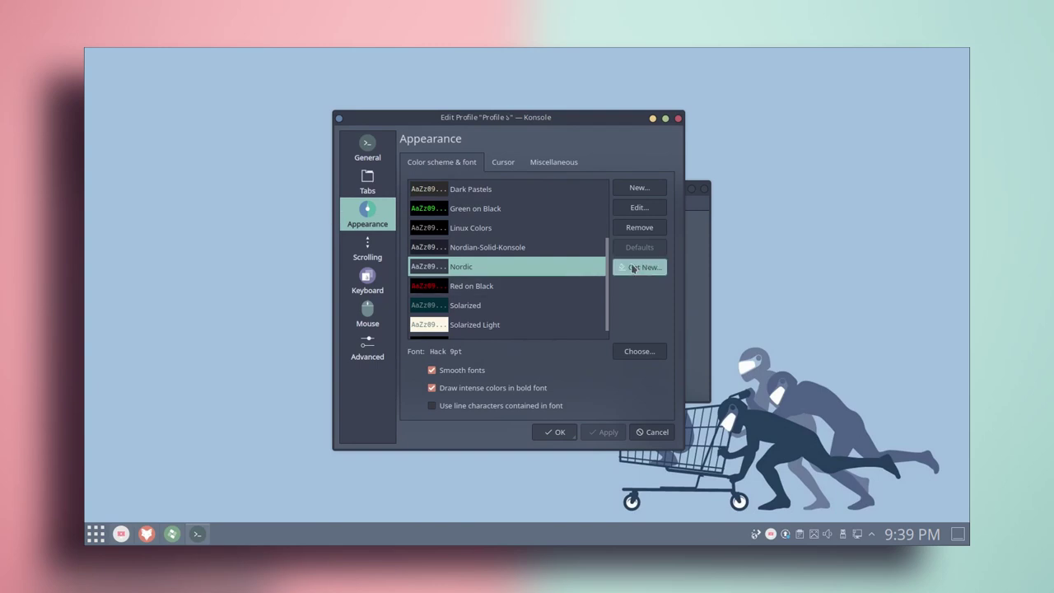
Open the online color scheme installer from the profile settings and search it for "nord".
click(634, 267)
click(648, 334)
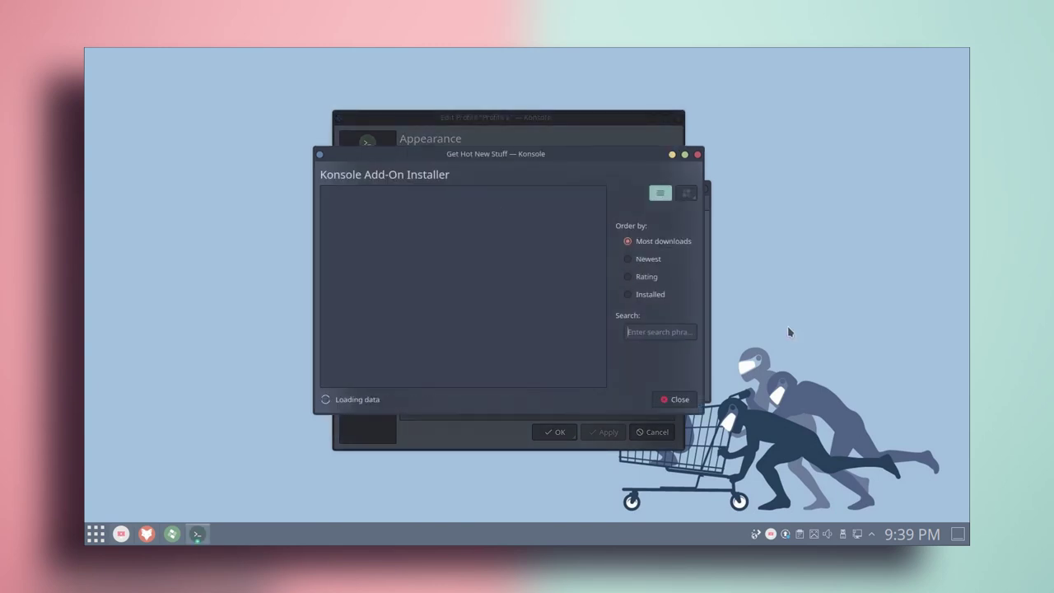
text(nord)
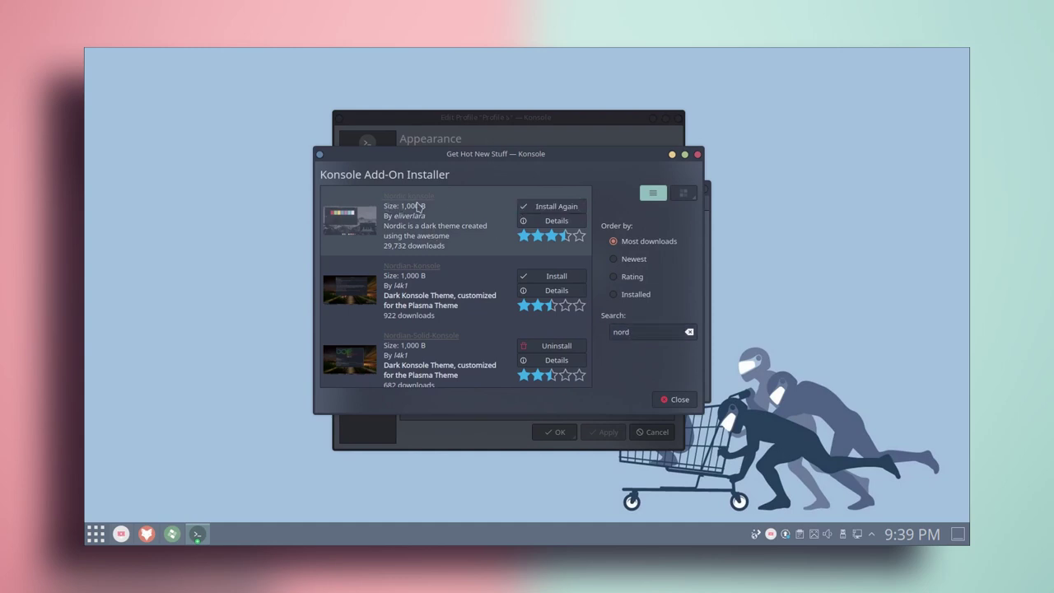
Install the Nordic color scheme for Konsole again and apply it to the current profile.
click(557, 207)
click(698, 155)
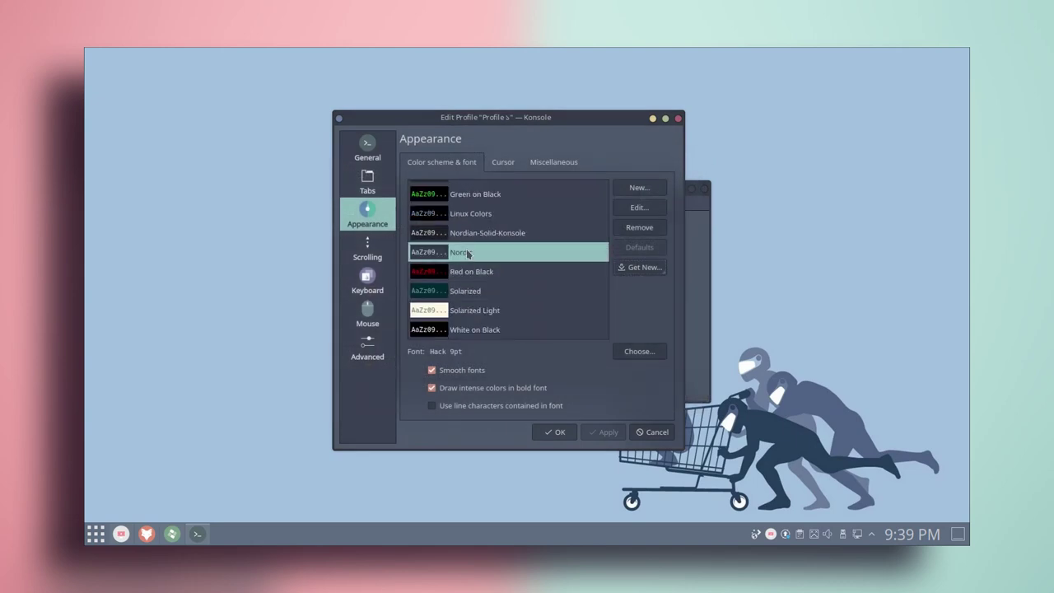
click(557, 433)
drag(578, 192, 556, 182)
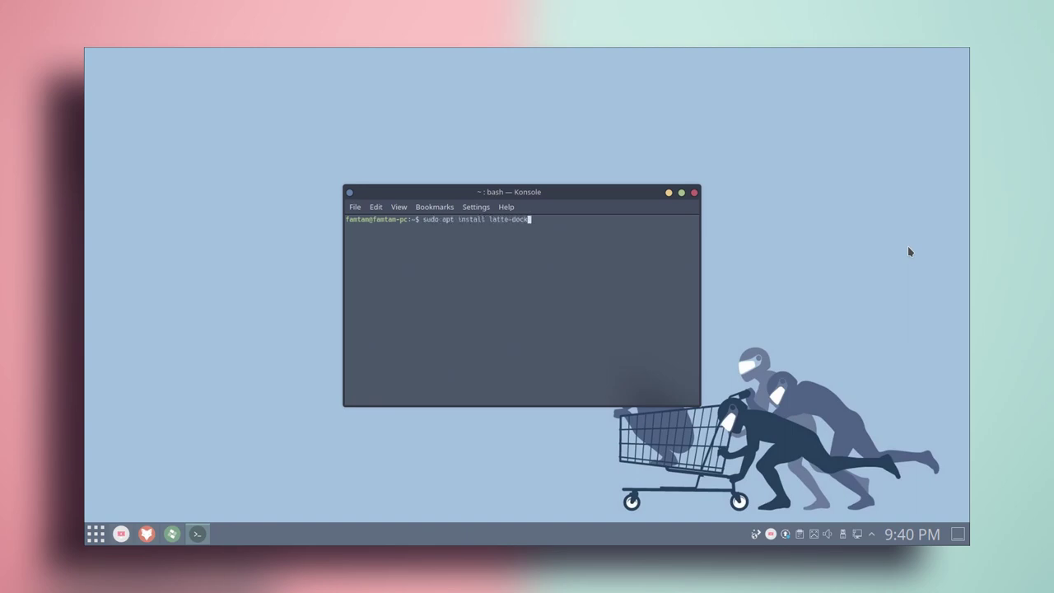
Install Latte Dock with "sudo apt install latte-dock", clear the terminal output, and close Konsole.
key(Return)
key(Return)
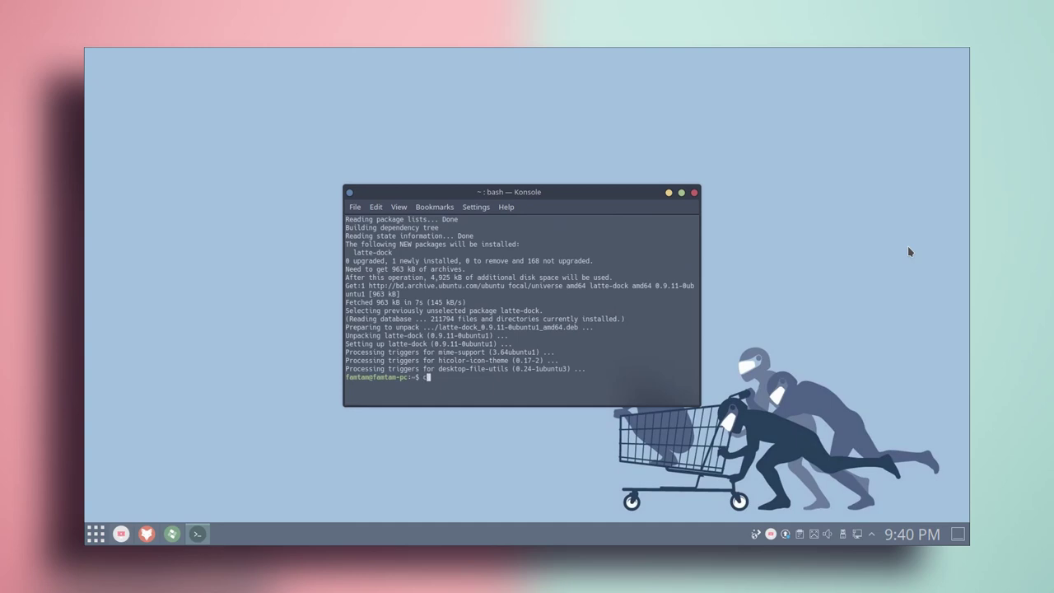
text(clear)
key(Return)
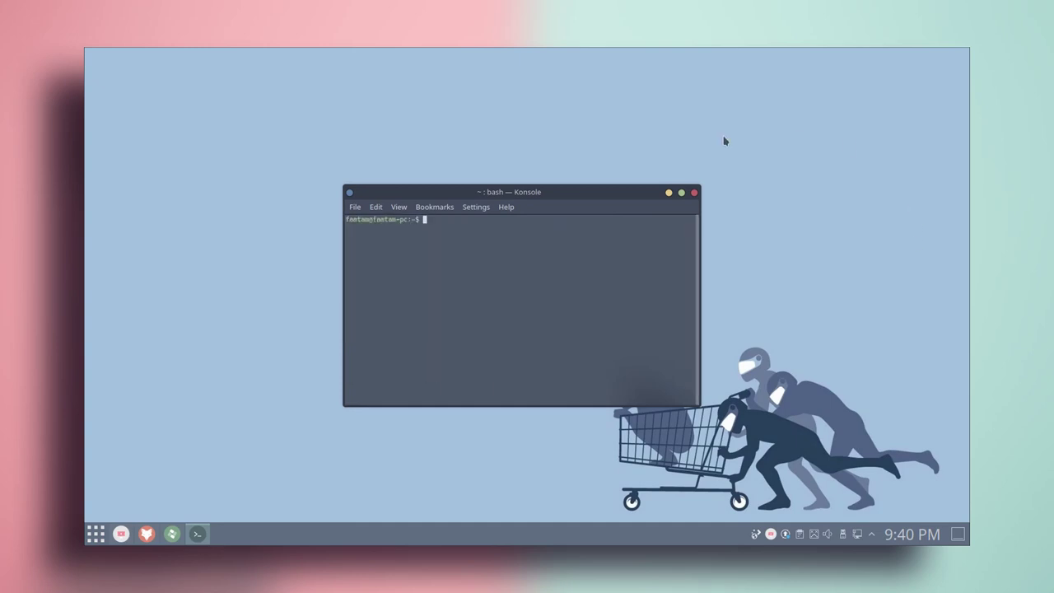
click(694, 192)
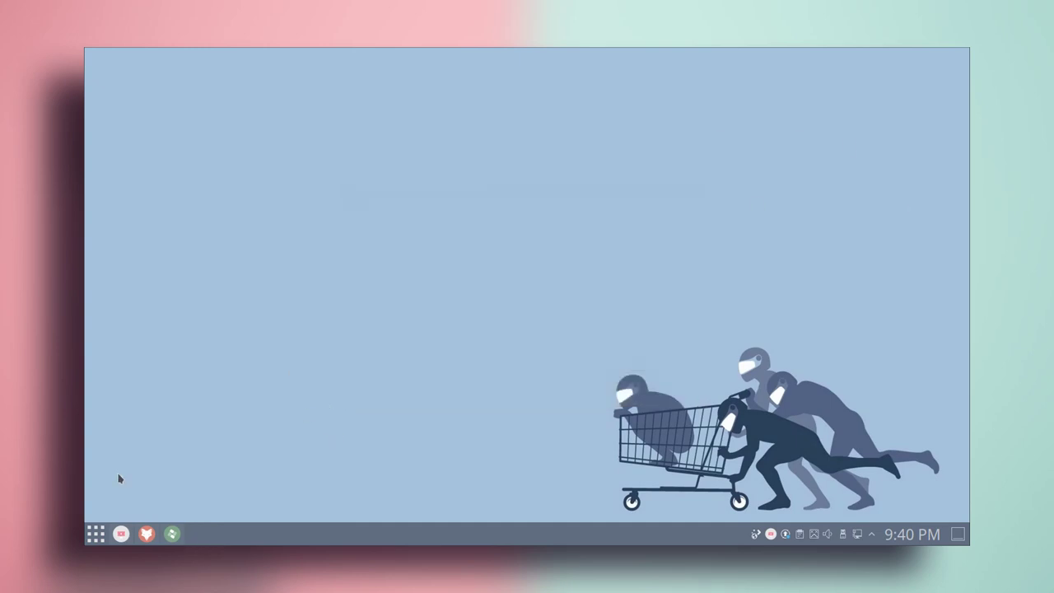
Search the application launcher for "latte" and start Latte Dock.
click(88, 537)
text(latte)
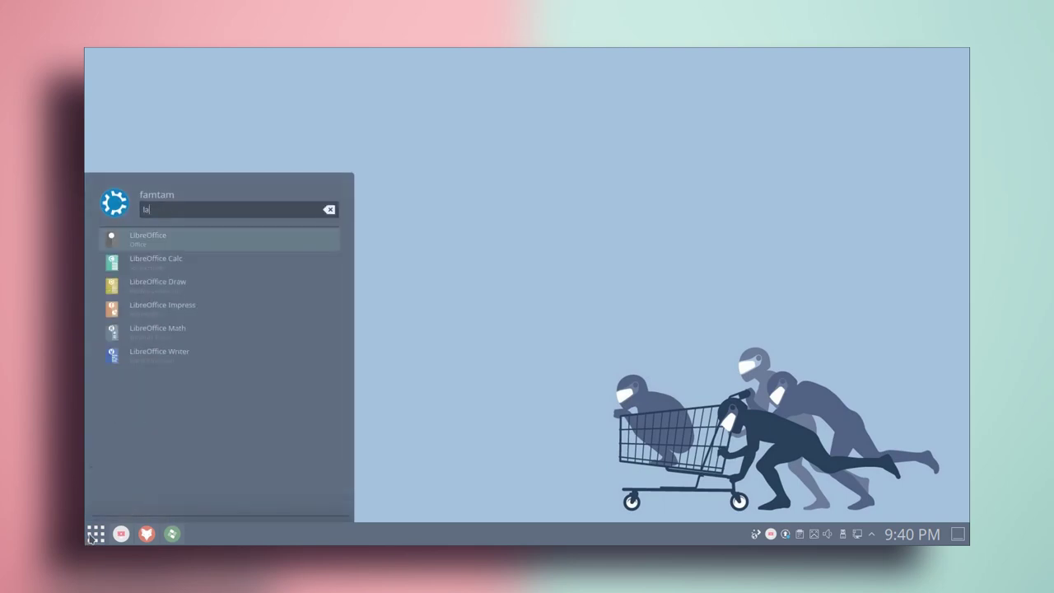
click(148, 240)
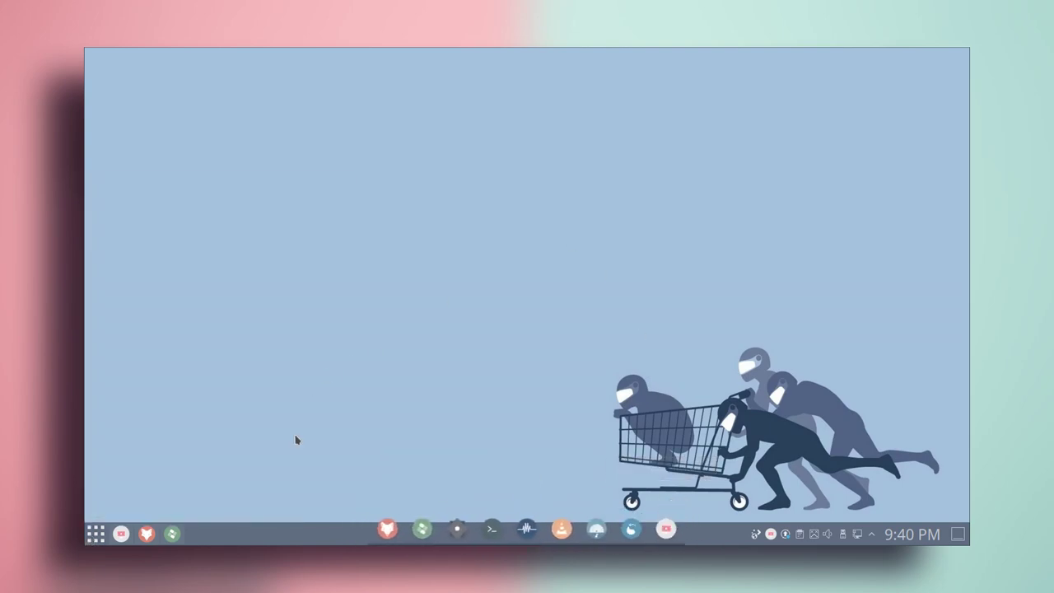
Move the existing Plasma panel to the top edge of the screen and leave desktop edit mode.
right_click(280, 536)
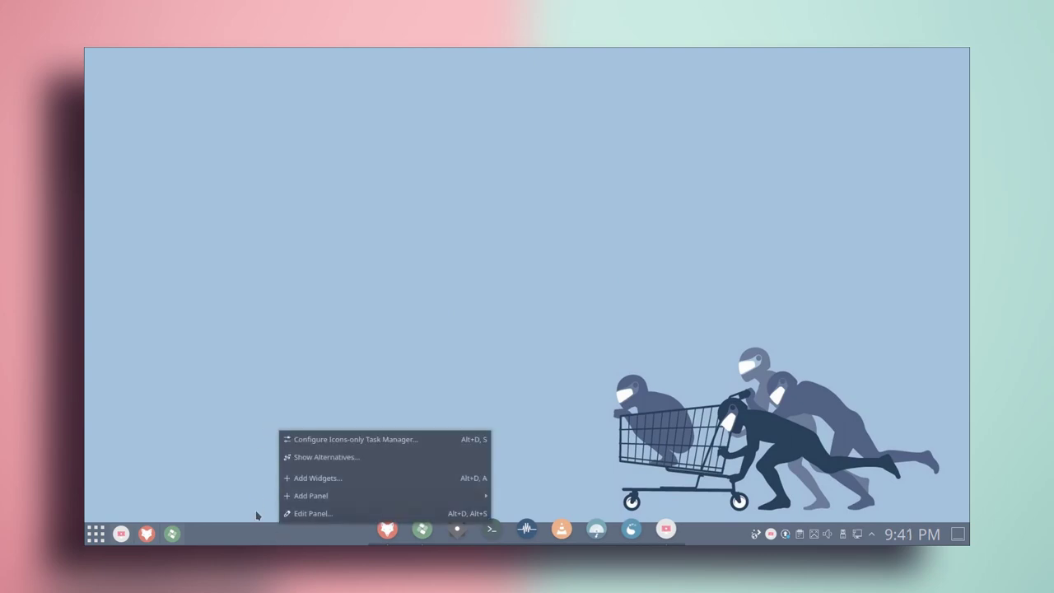
click(306, 515)
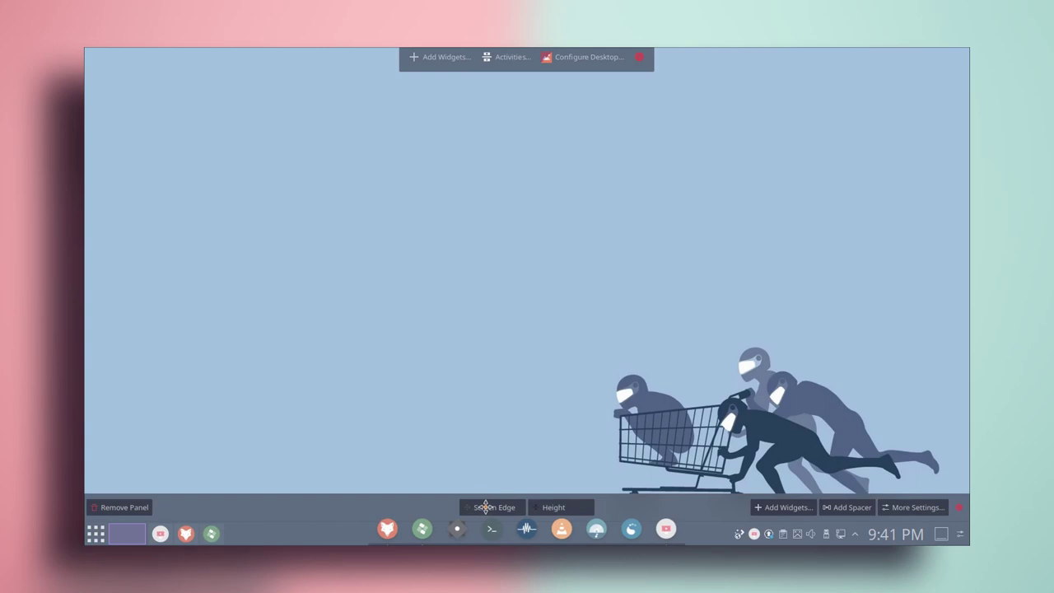
drag(479, 507, 510, 57)
click(431, 198)
click(639, 79)
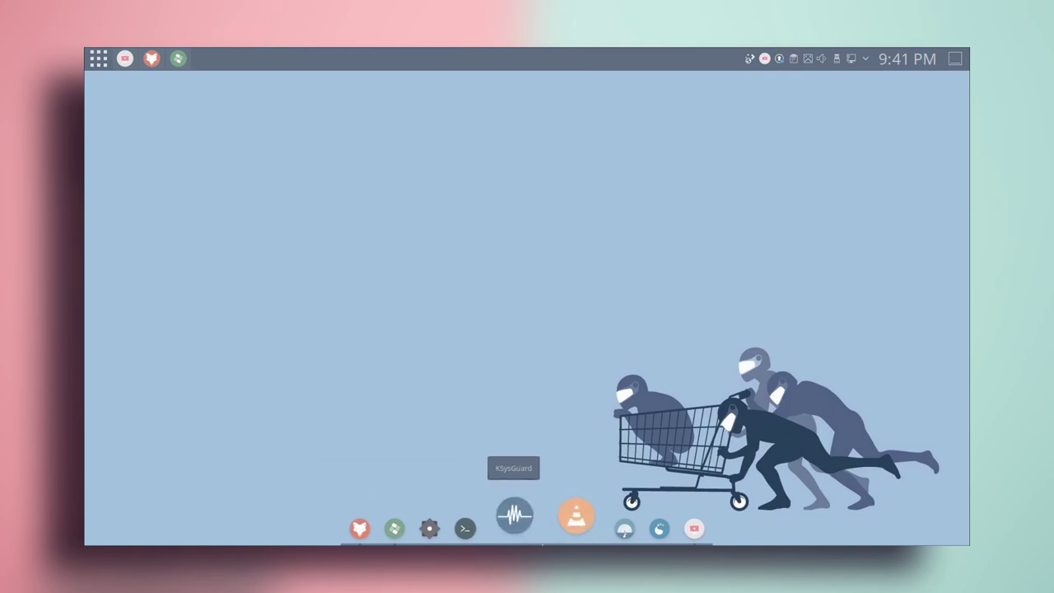
Enable the advanced dock settings, adjust the dock background's opacity, and raise its background size to the maximum.
right_click(515, 517)
click(514, 471)
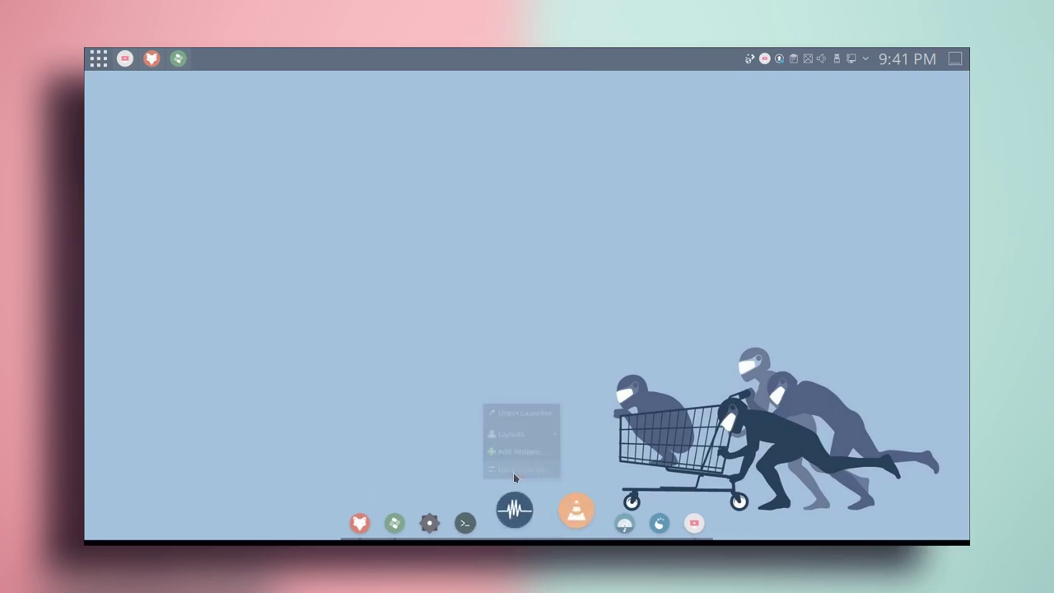
click(660, 145)
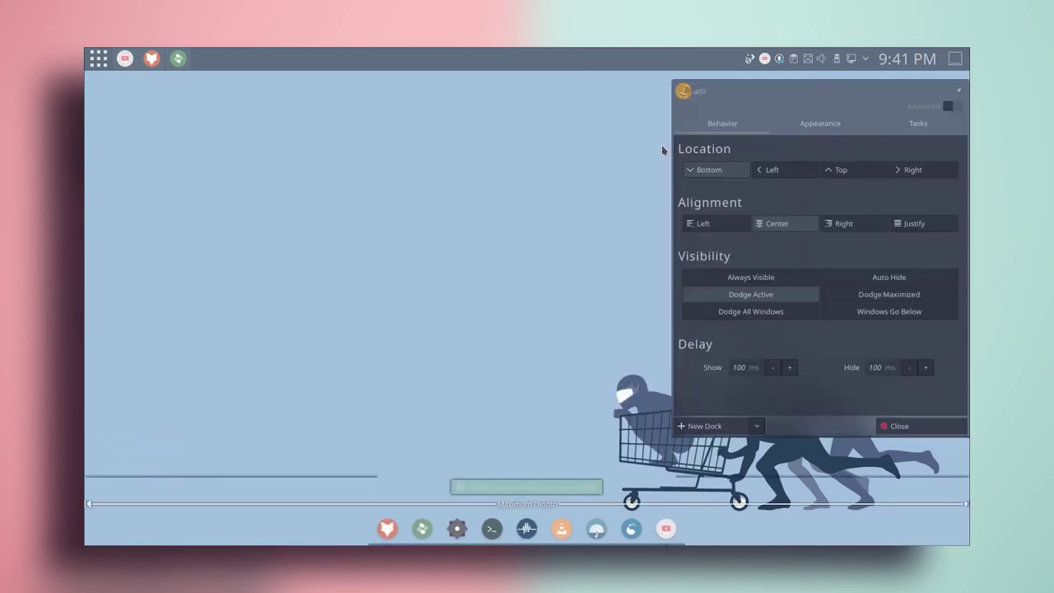
click(784, 125)
scroll(791, 384, down, 4)
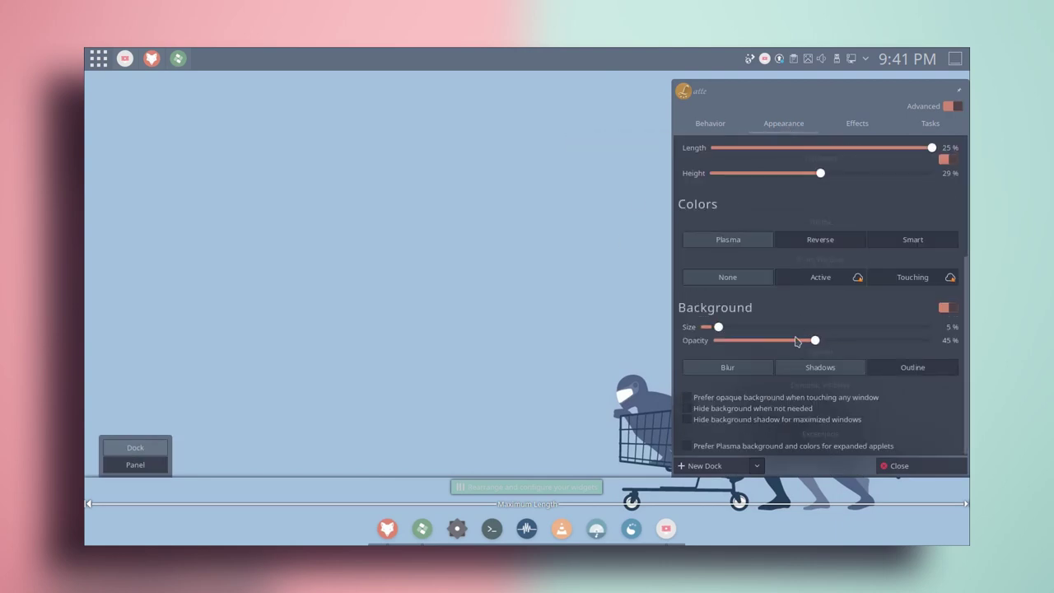
drag(787, 343, 809, 341)
drag(719, 327, 968, 346)
Set the dock's zoom on hover to 50 % and its absolute item size to 34 px.
scroll(740, 376, up, 5)
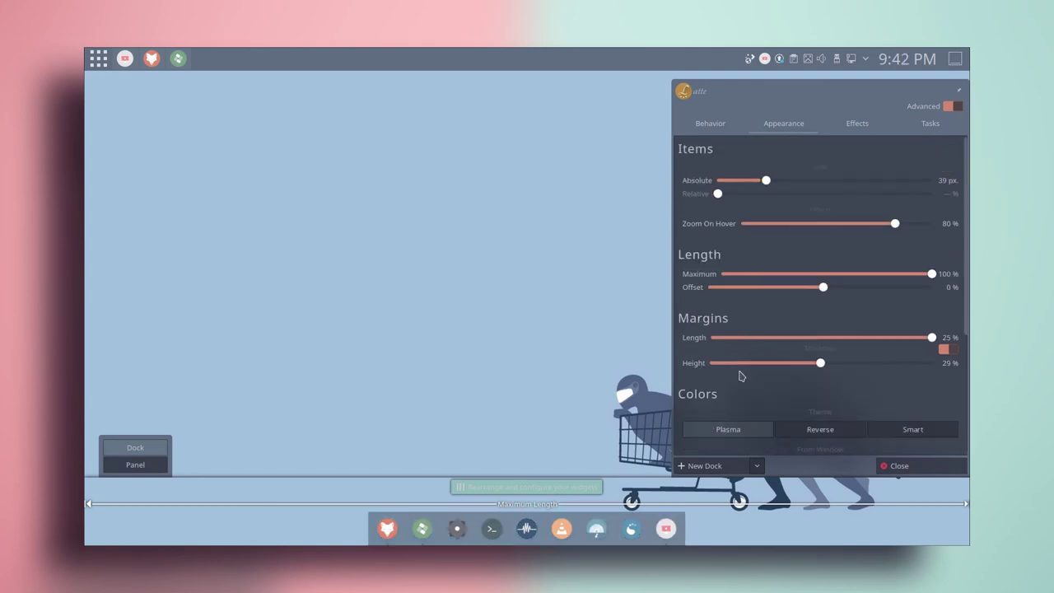
click(829, 227)
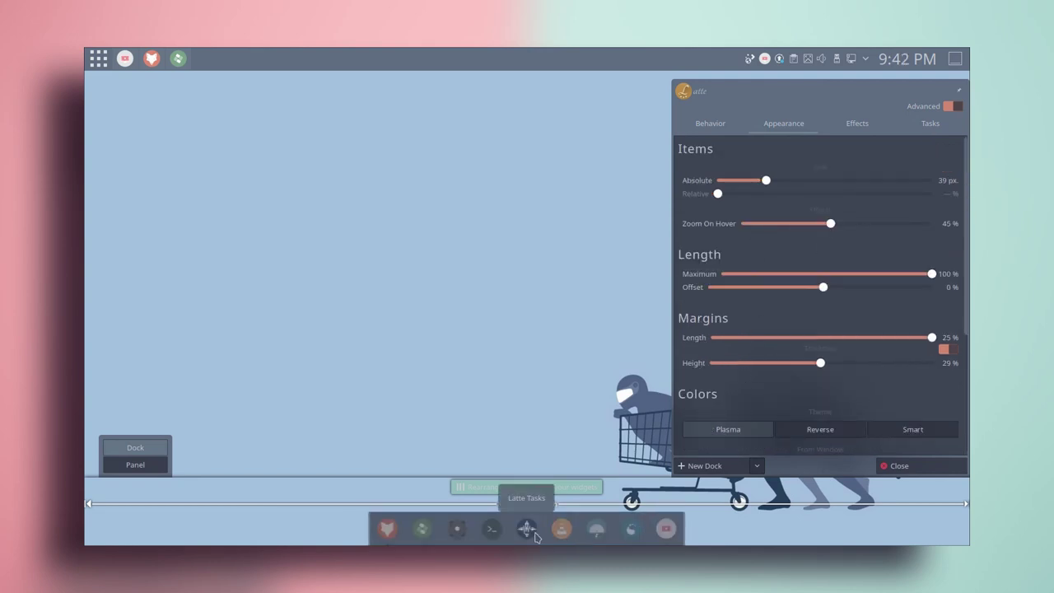
scroll(826, 235, up, 1)
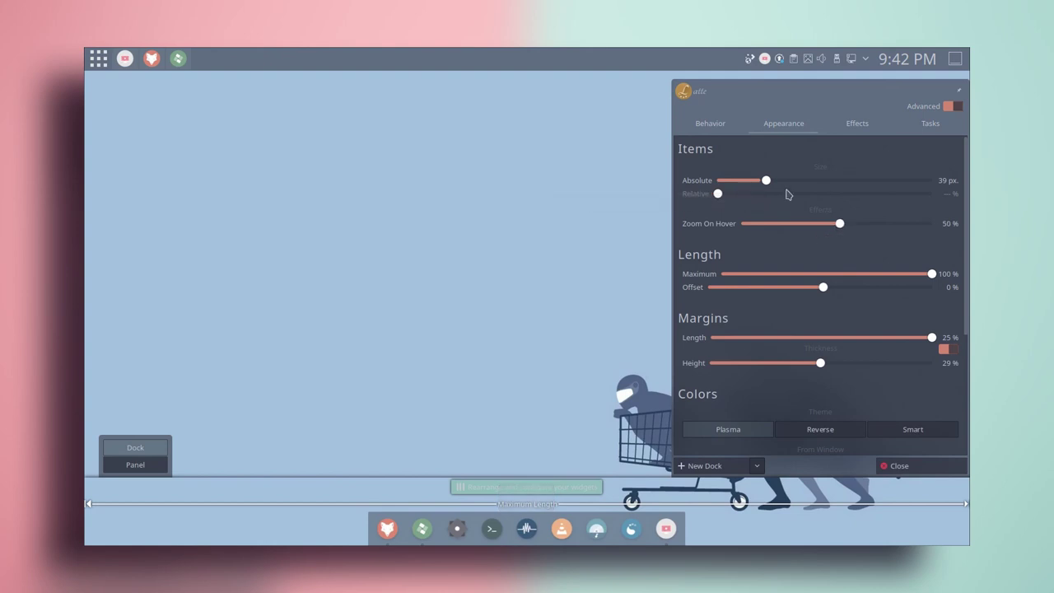
drag(767, 181, 758, 183)
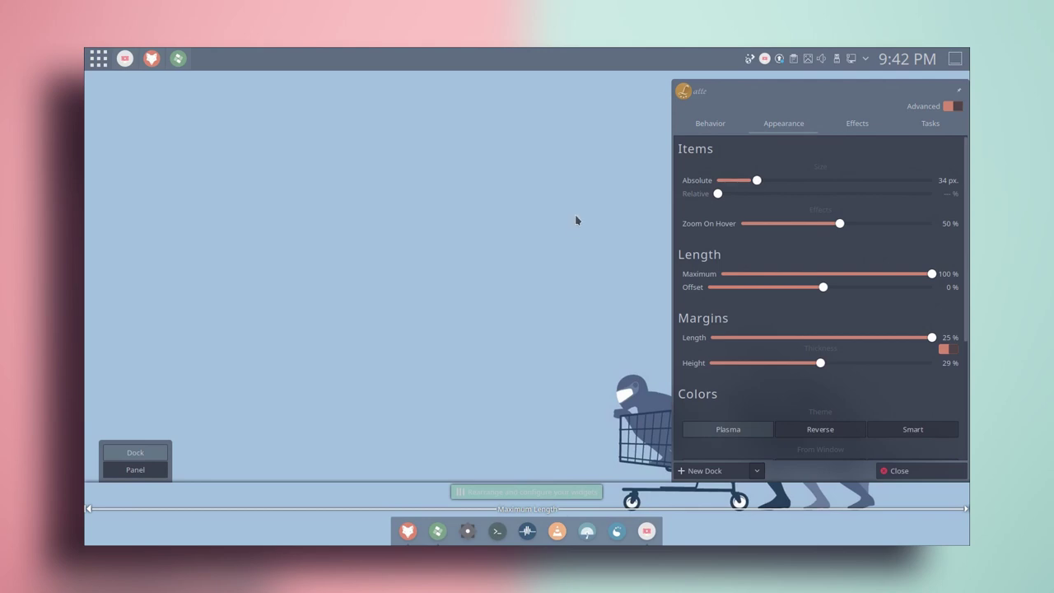
Set the dock's height margin to 26 %, keeping the length margin at 25 %, and close the dock settings.
scroll(795, 300, down, 3)
scroll(906, 305, up, 2)
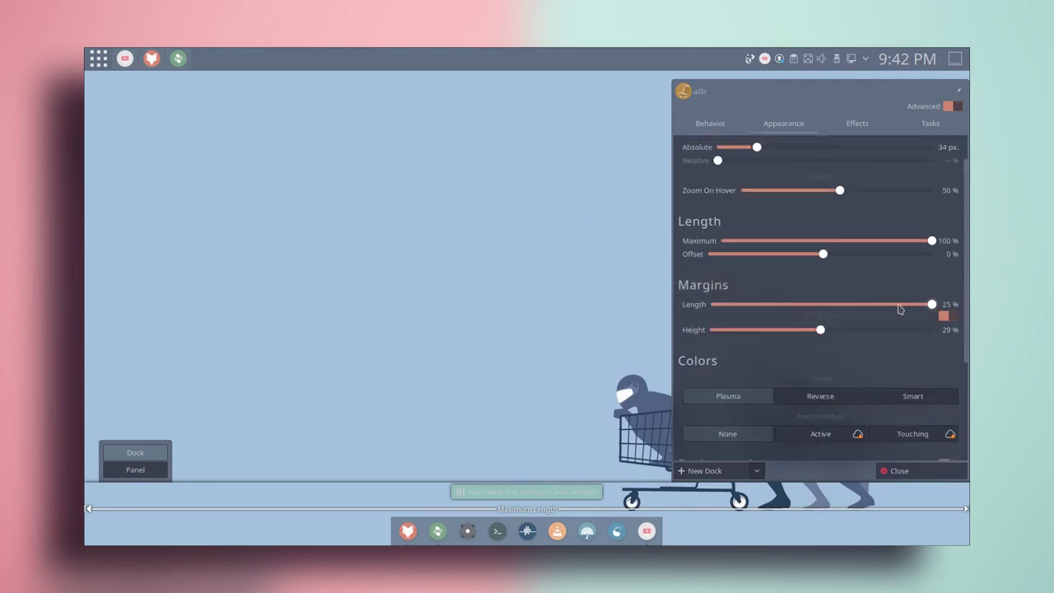
drag(897, 305, 863, 305)
drag(833, 333, 809, 334)
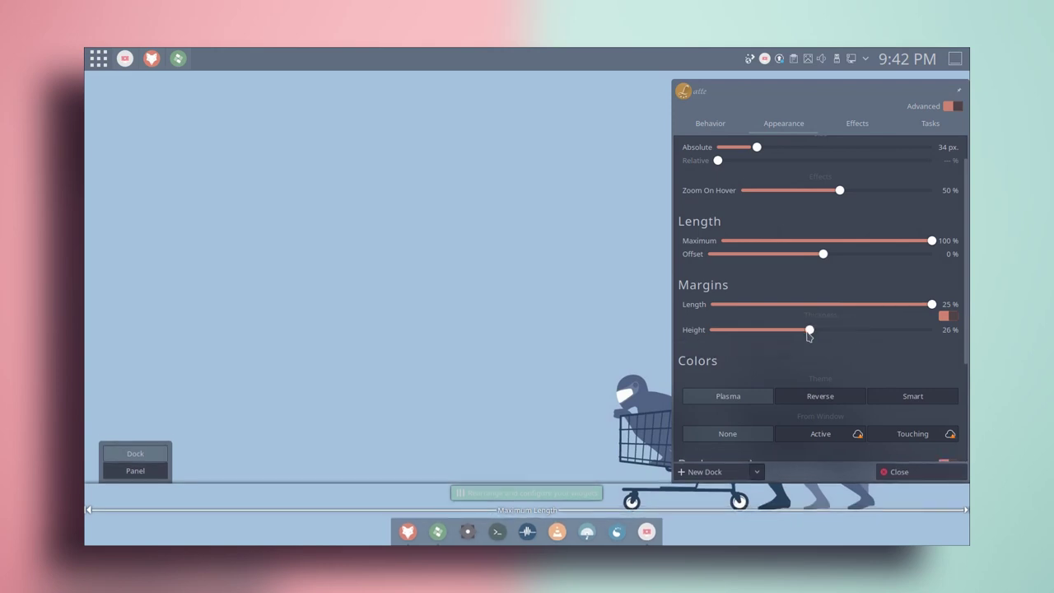
key(Escape)
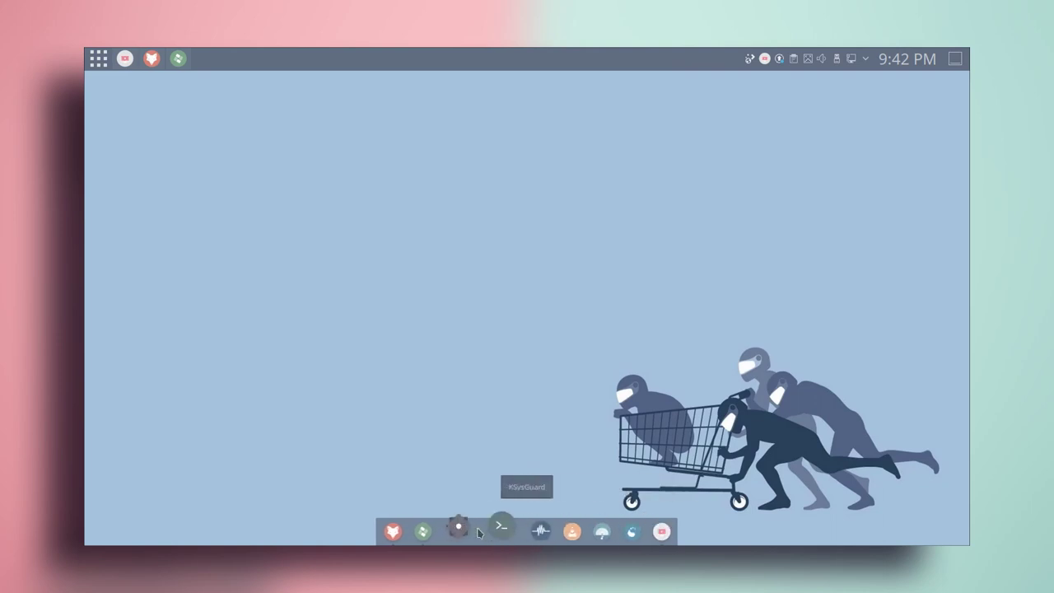
Open Discover and try pinning its launcher to the dock, then remove it again and close the application.
click(104, 57)
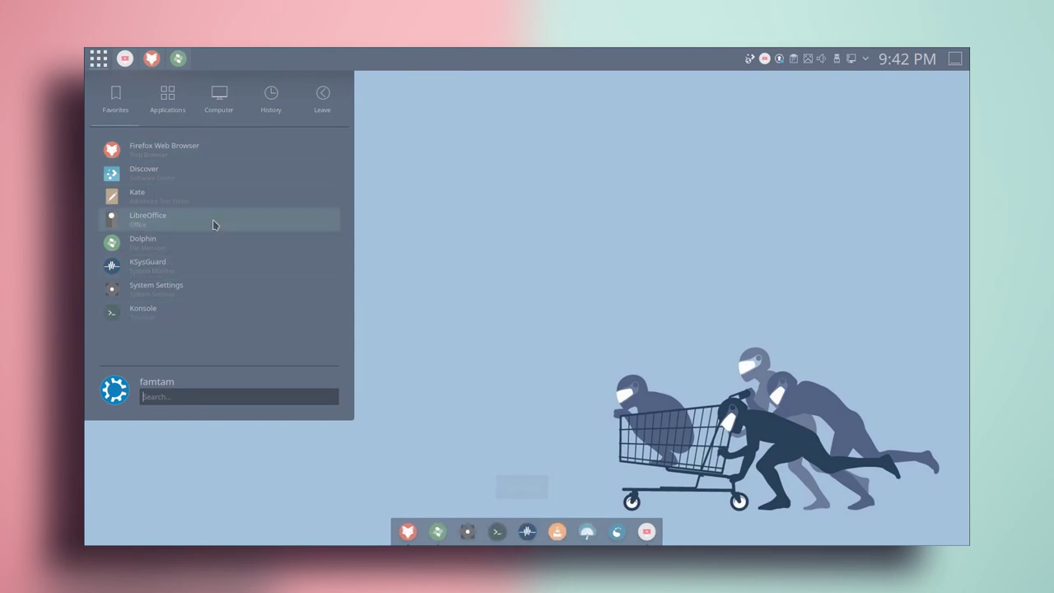
click(161, 175)
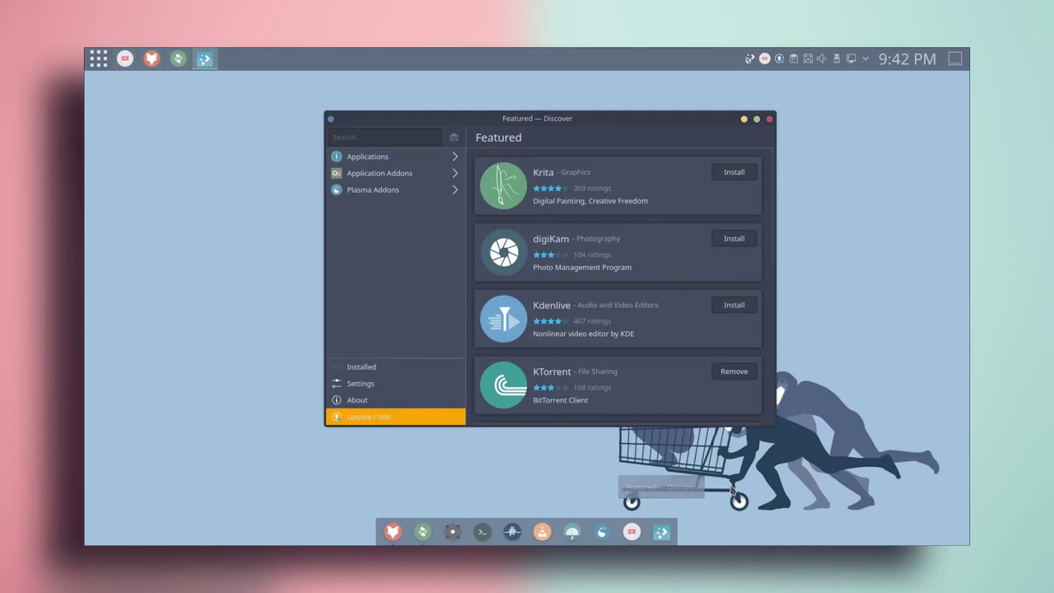
right_click(664, 525)
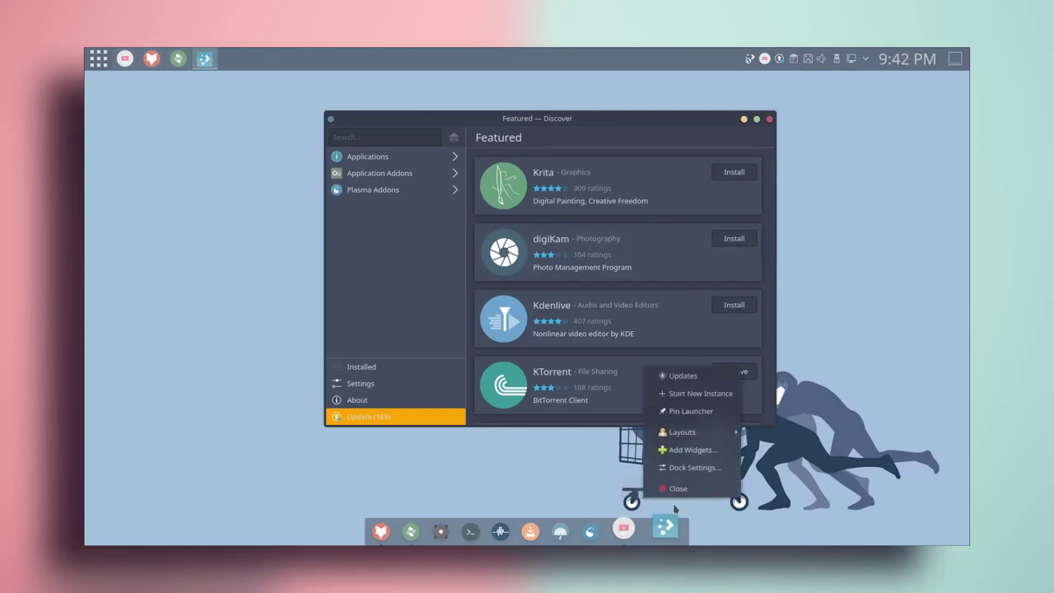
click(676, 416)
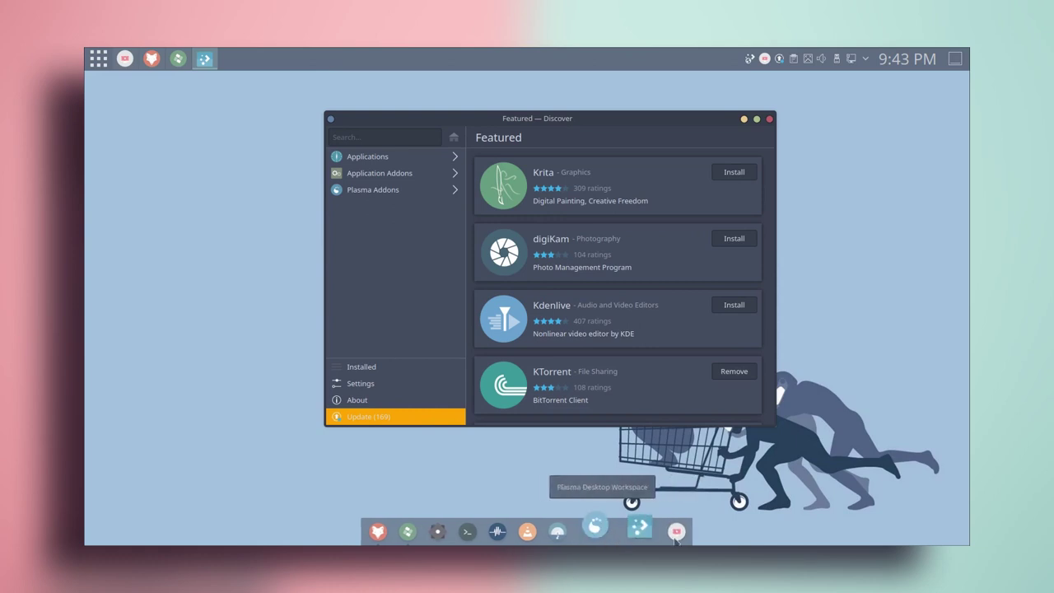
right_click(634, 527)
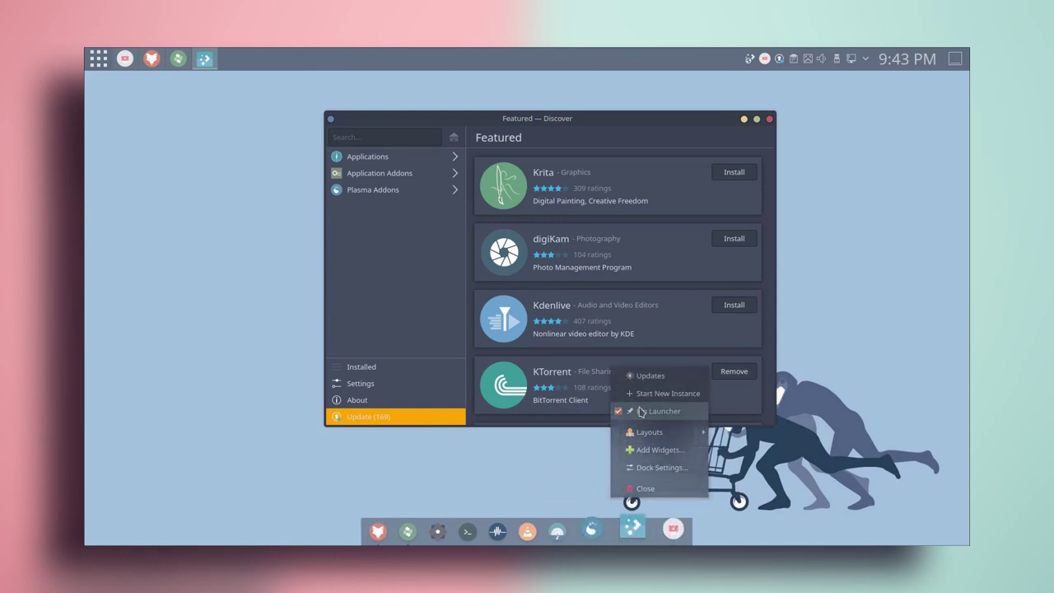
click(645, 488)
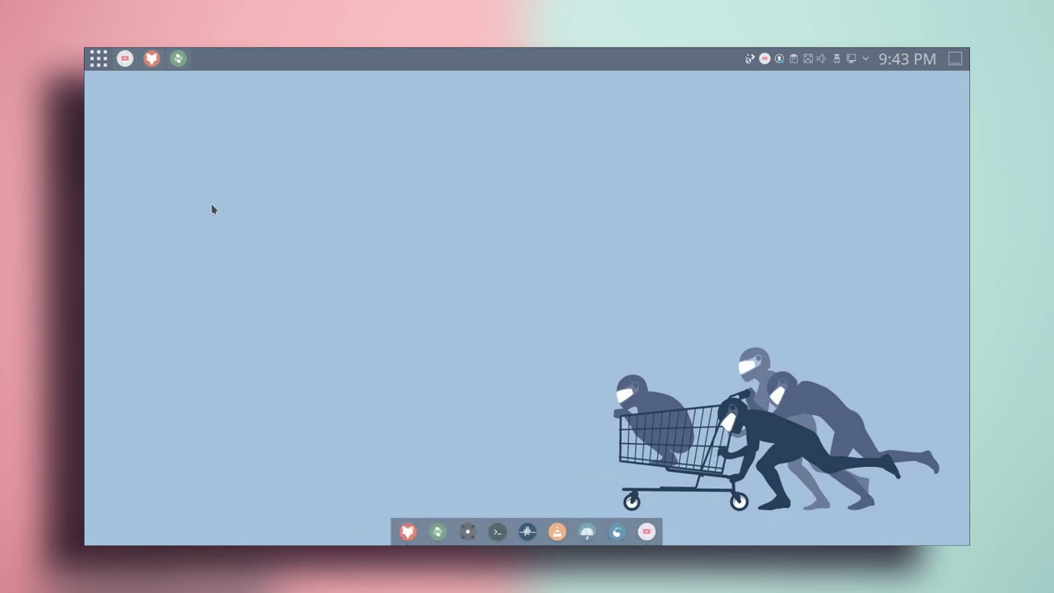
Reduce the top panel's height to a slim bar and leave desktop edit mode.
right_click(416, 64)
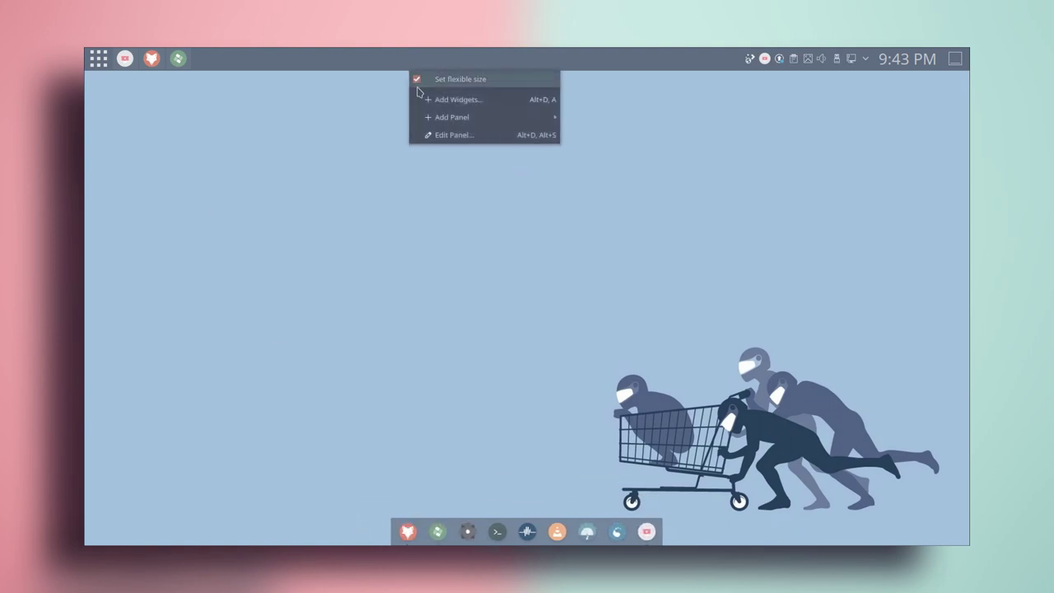
click(434, 135)
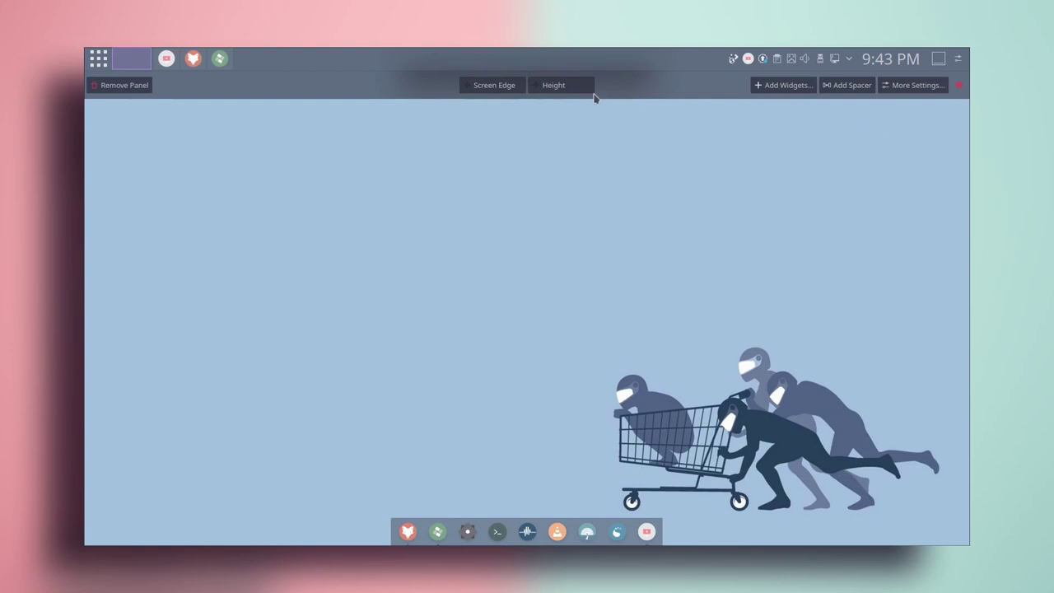
drag(574, 85, 575, 84)
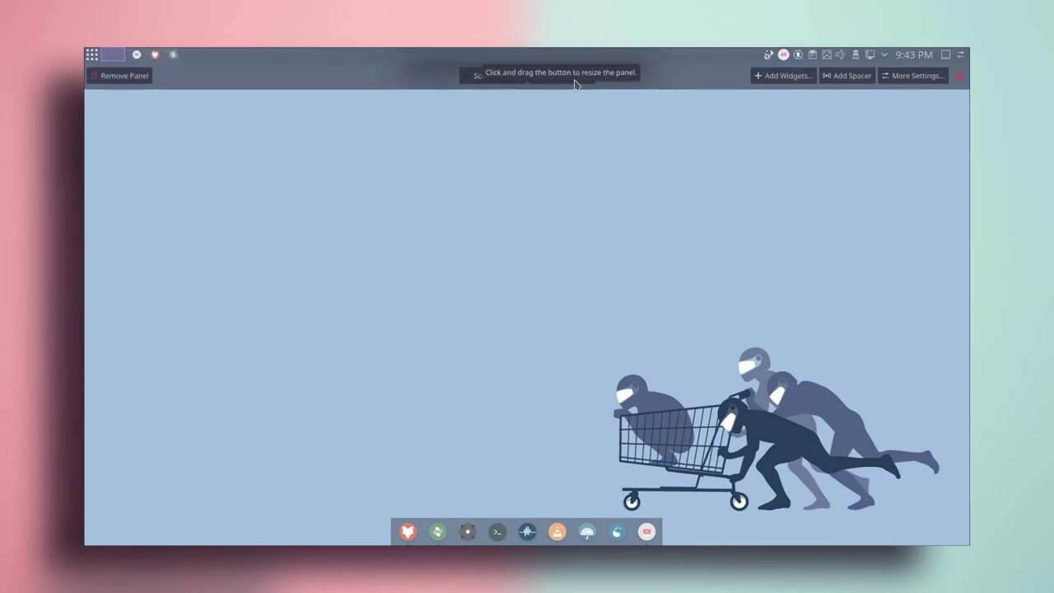
click(740, 131)
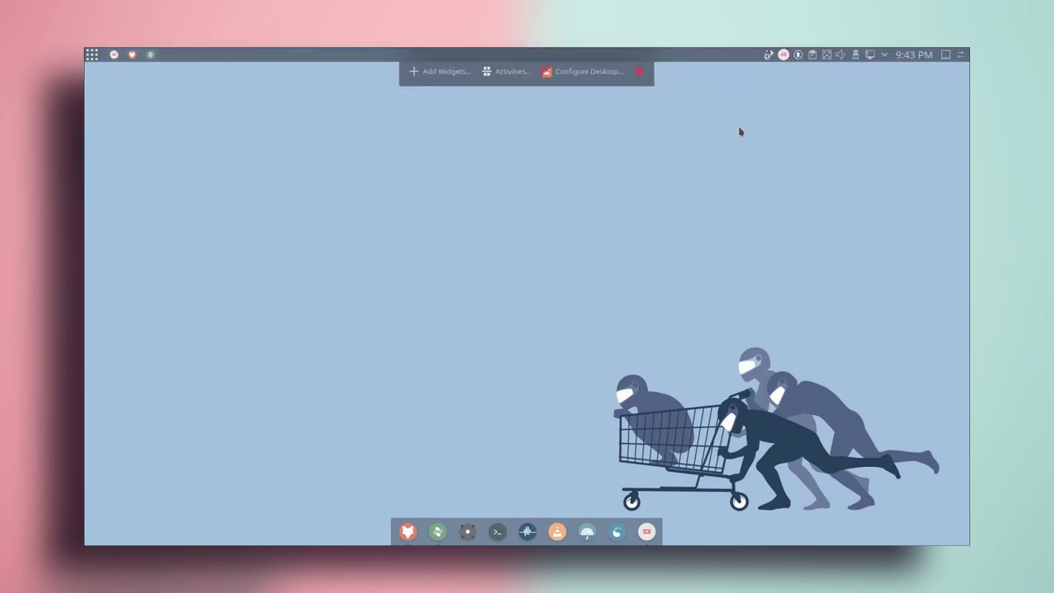
click(640, 74)
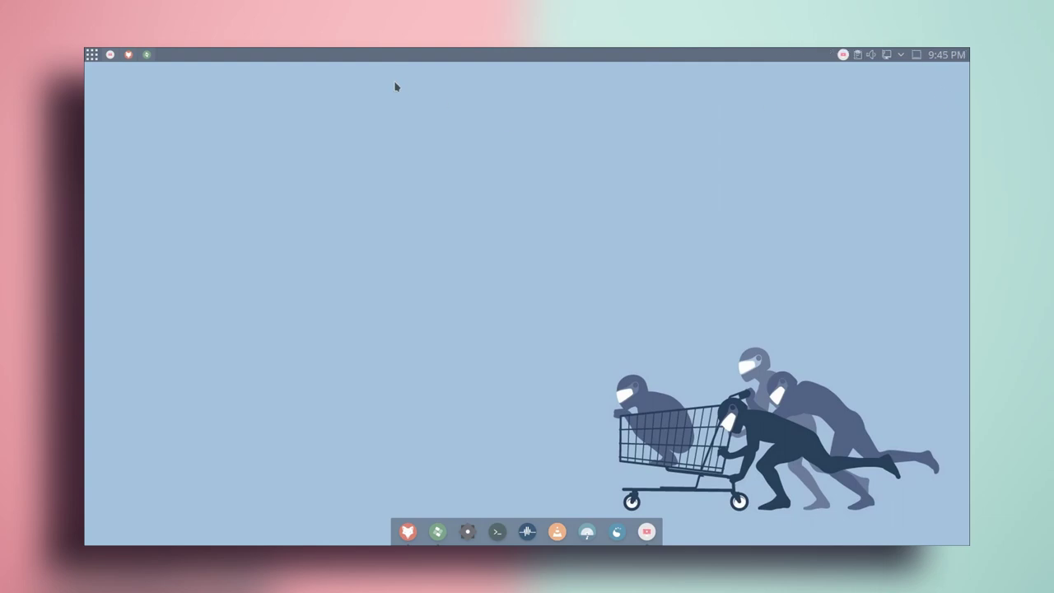
Open the online Plasma widget installer from the top panel's widget list and search it for "clock".
right_click(512, 52)
click(536, 83)
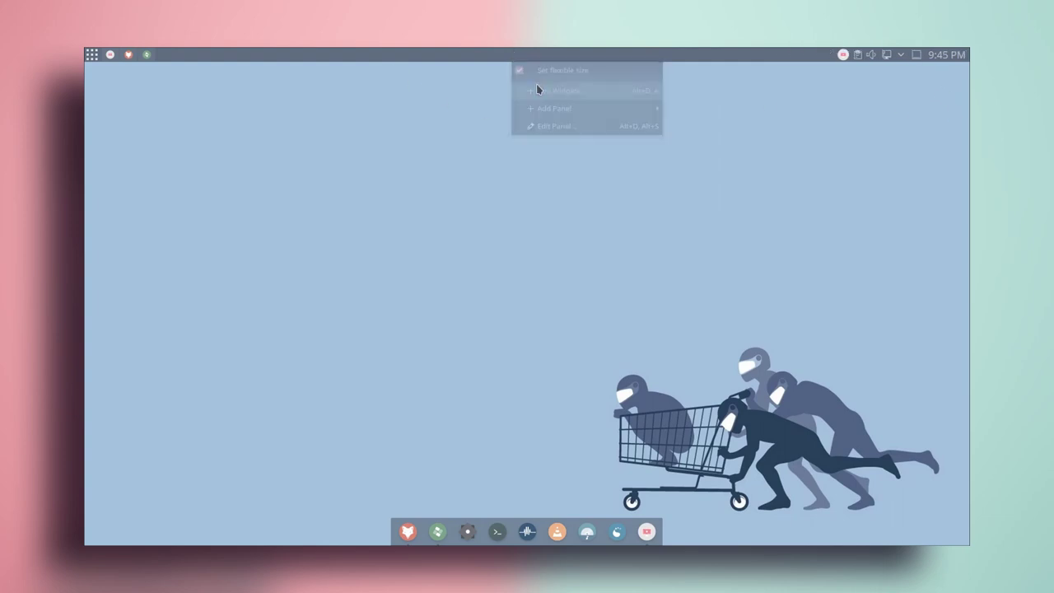
scroll(165, 412, down, 5)
click(136, 534)
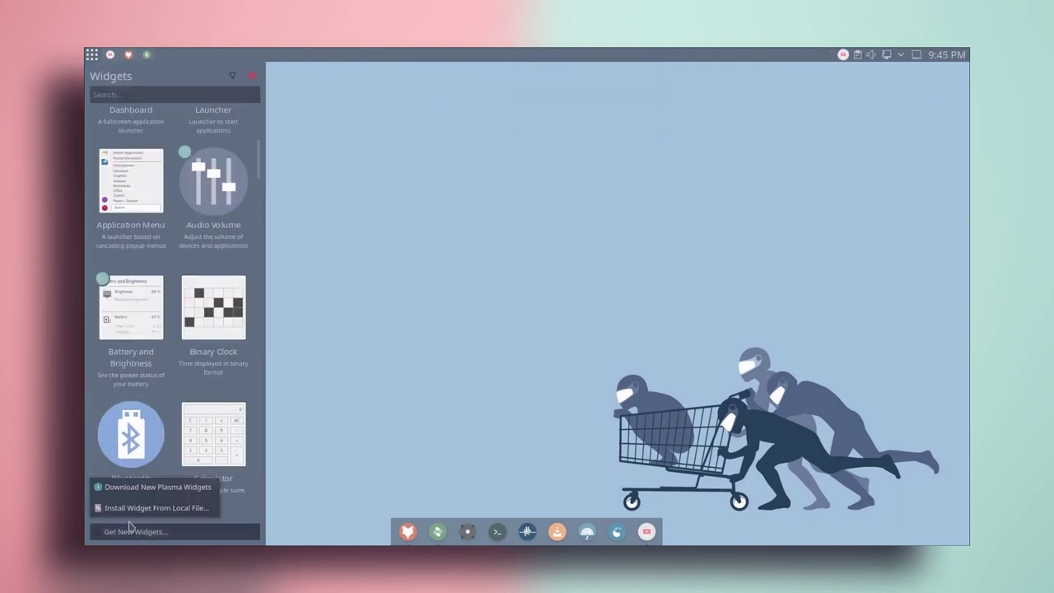
click(161, 488)
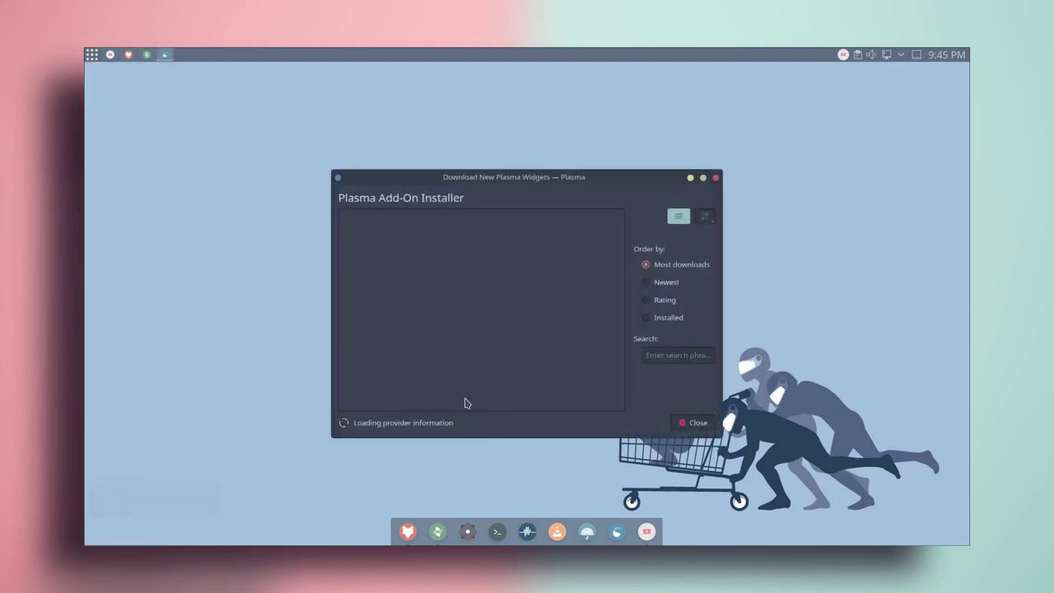
text(d)
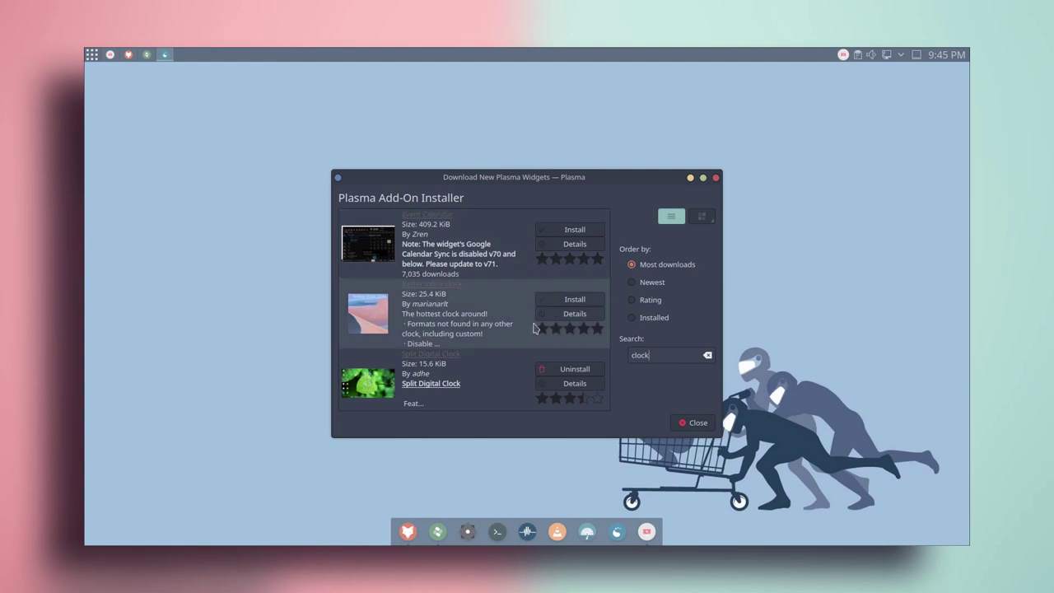
Uninstall and reinstall the Split Digital Clock widget and close the add-on installer.
click(575, 369)
click(575, 369)
scroll(495, 314, down, 3)
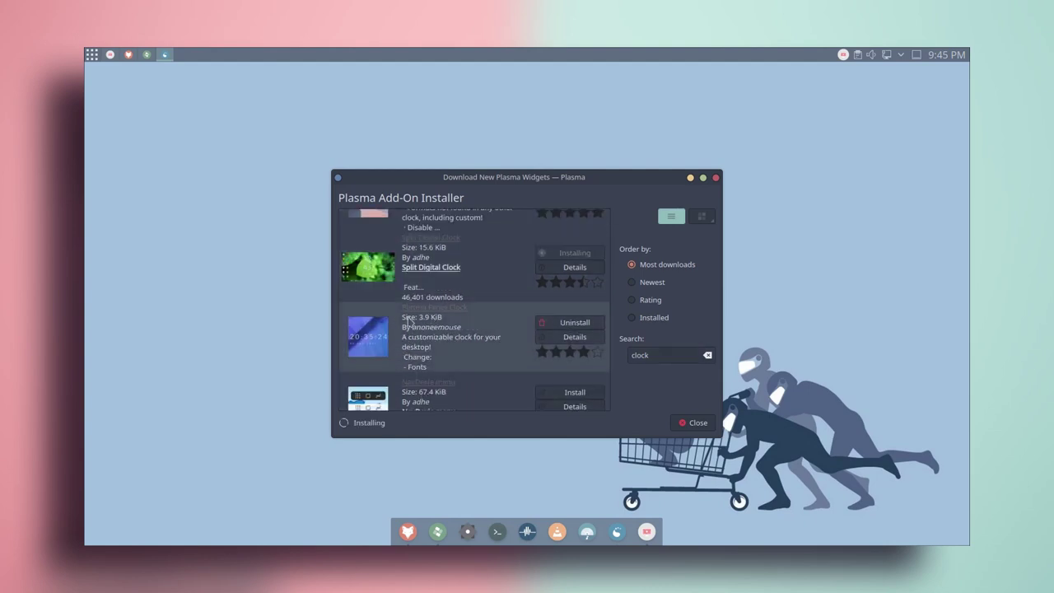
click(687, 423)
Search the installed widgets for "clock" and place a Fancy Clock on the empty desktop area.
right_click(498, 54)
click(531, 92)
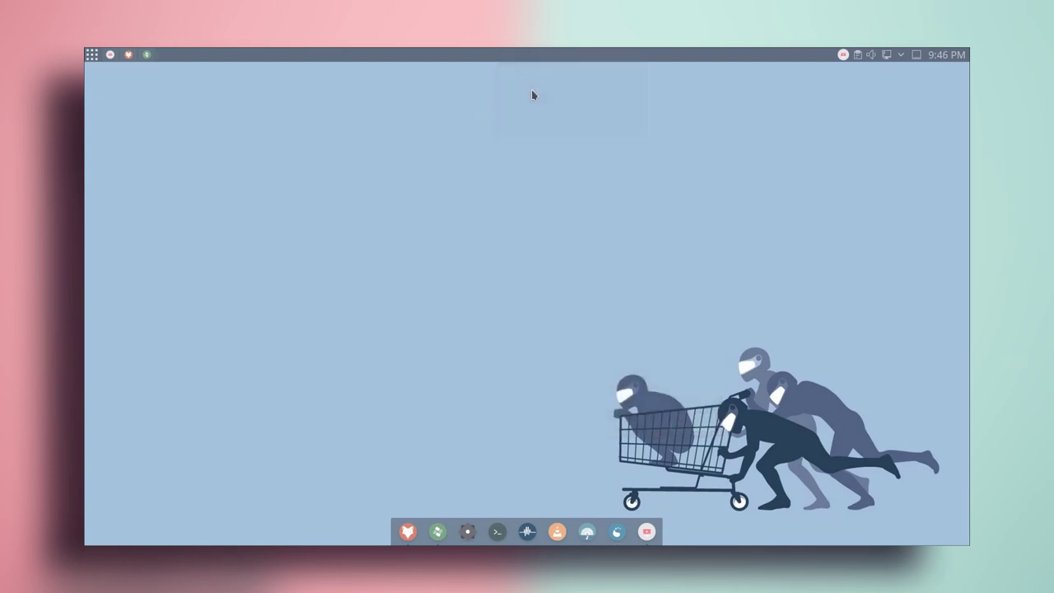
right_click(509, 53)
click(540, 69)
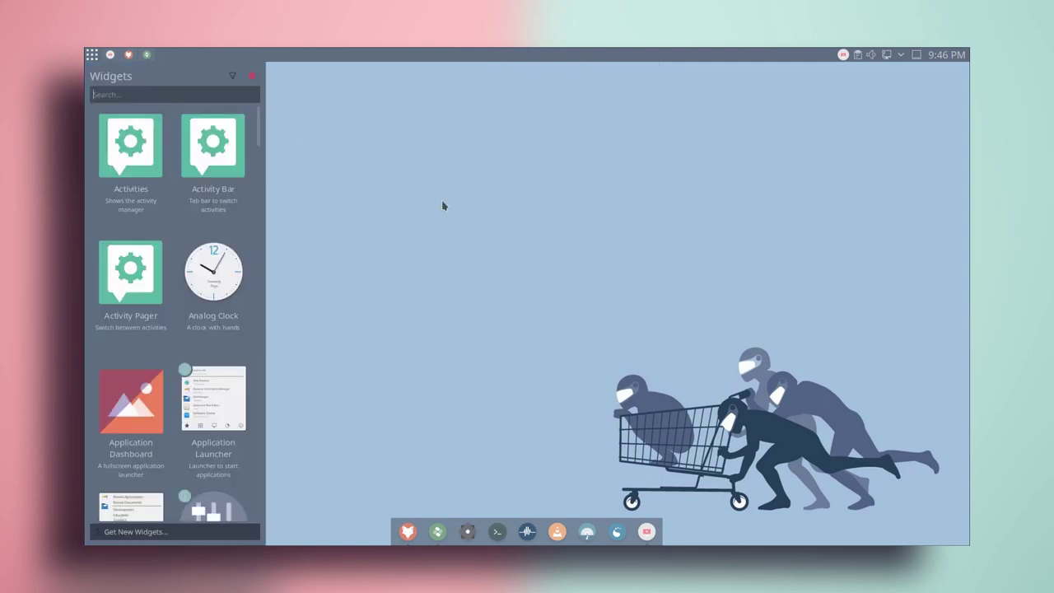
text(clock)
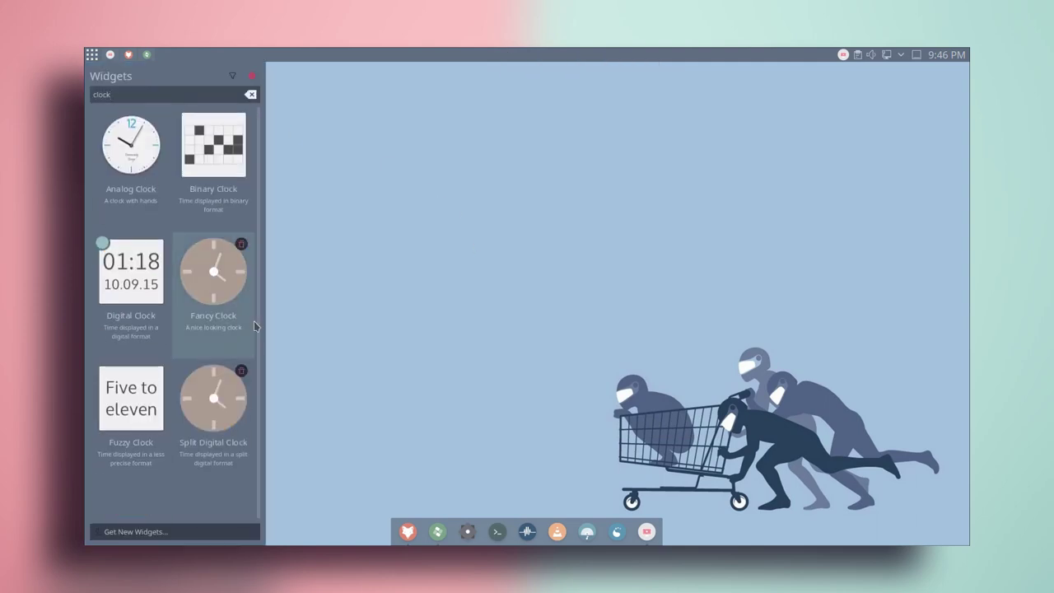
drag(200, 320, 538, 206)
click(313, 97)
Enter layout editing from the Fancy Clock and enlarge the widget in the upper middle of the desktop.
right_click(520, 175)
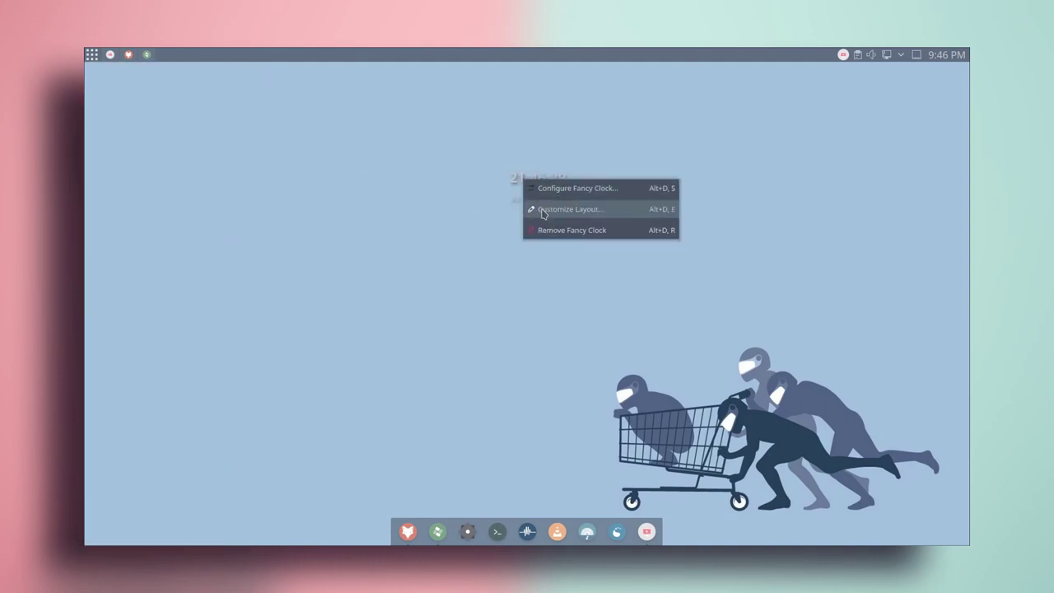
click(531, 205)
drag(511, 231, 379, 313)
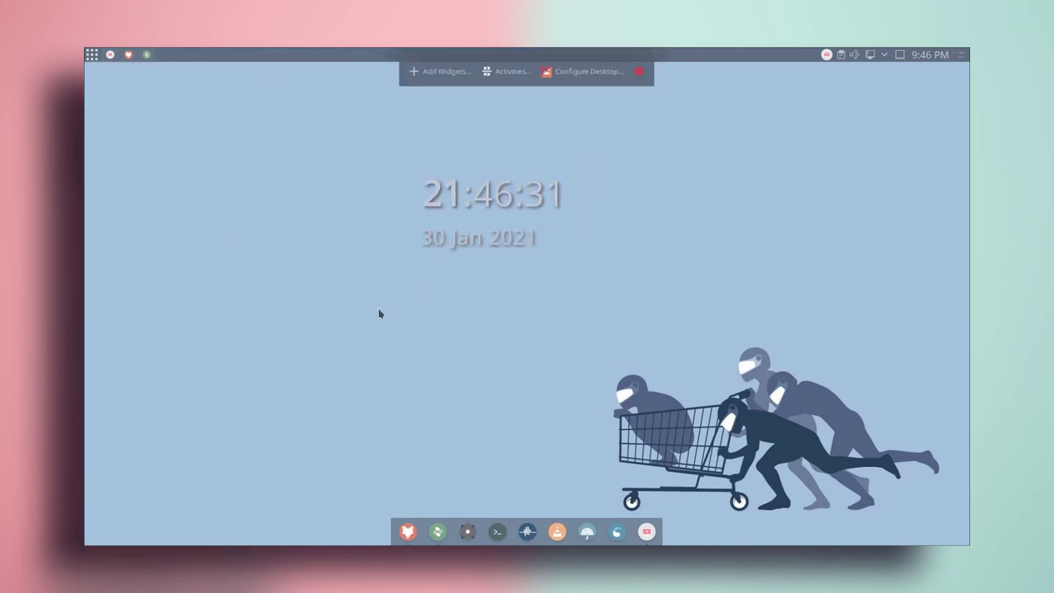
drag(414, 279, 333, 318)
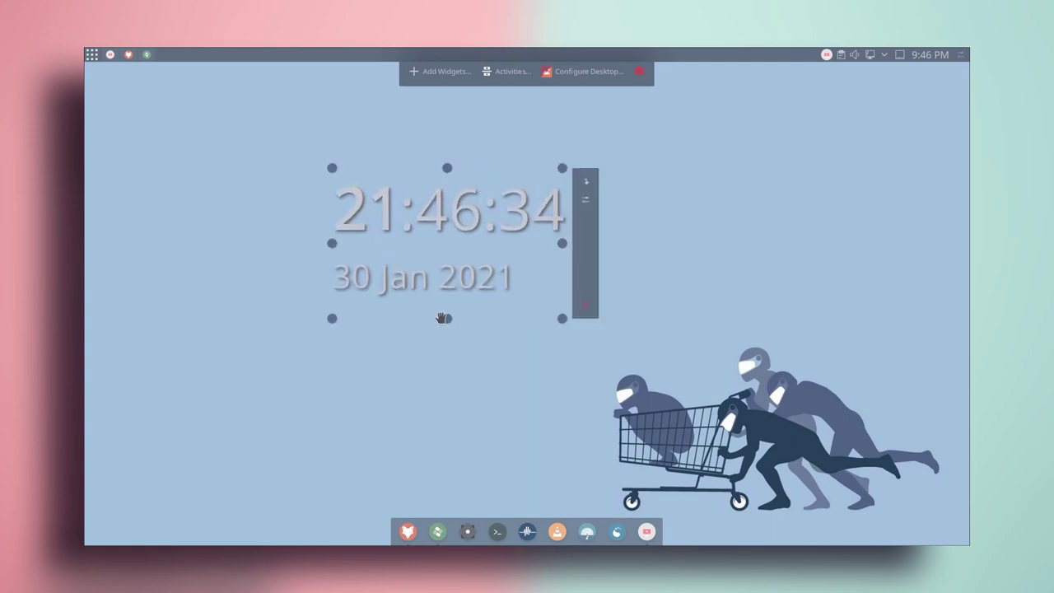
Disable the date display and the time shadow in the Fancy Clock's settings and apply the changes.
right_click(547, 180)
click(568, 185)
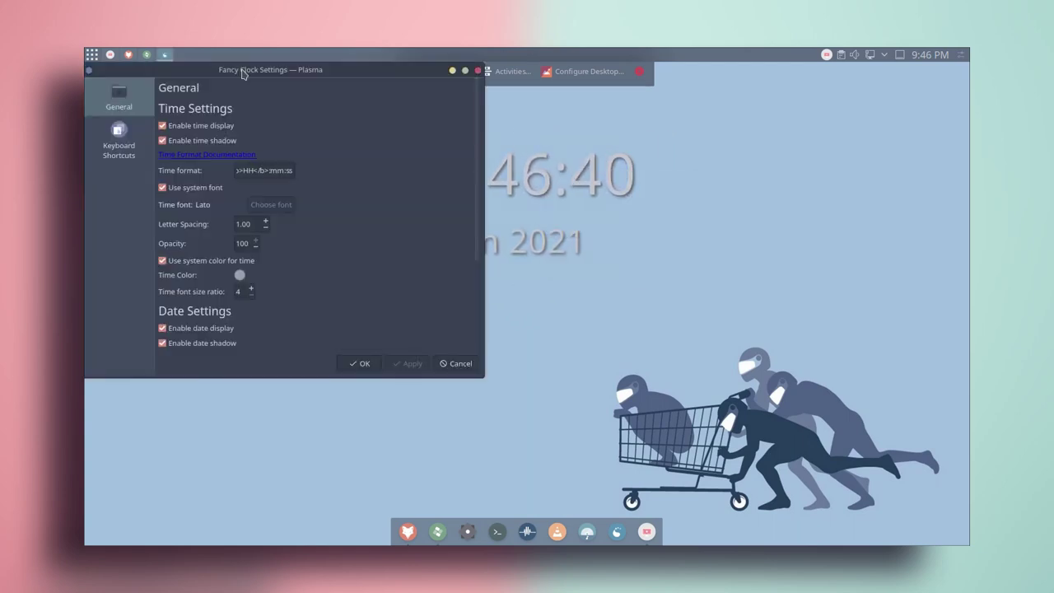
drag(244, 76, 305, 167)
scroll(225, 349, down, 3)
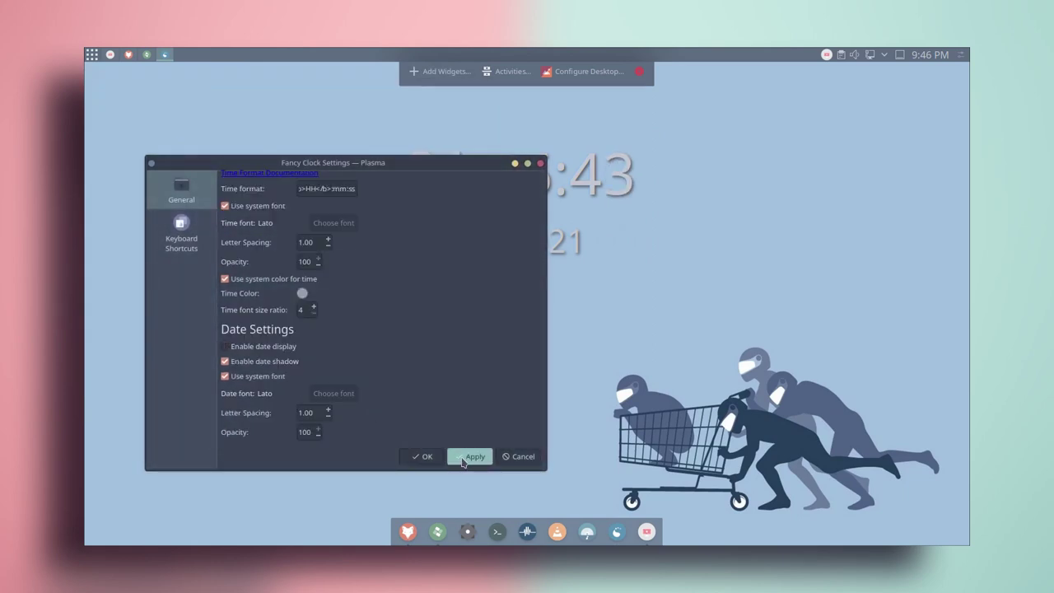
click(469, 456)
scroll(354, 236, up, 3)
click(225, 233)
click(469, 456)
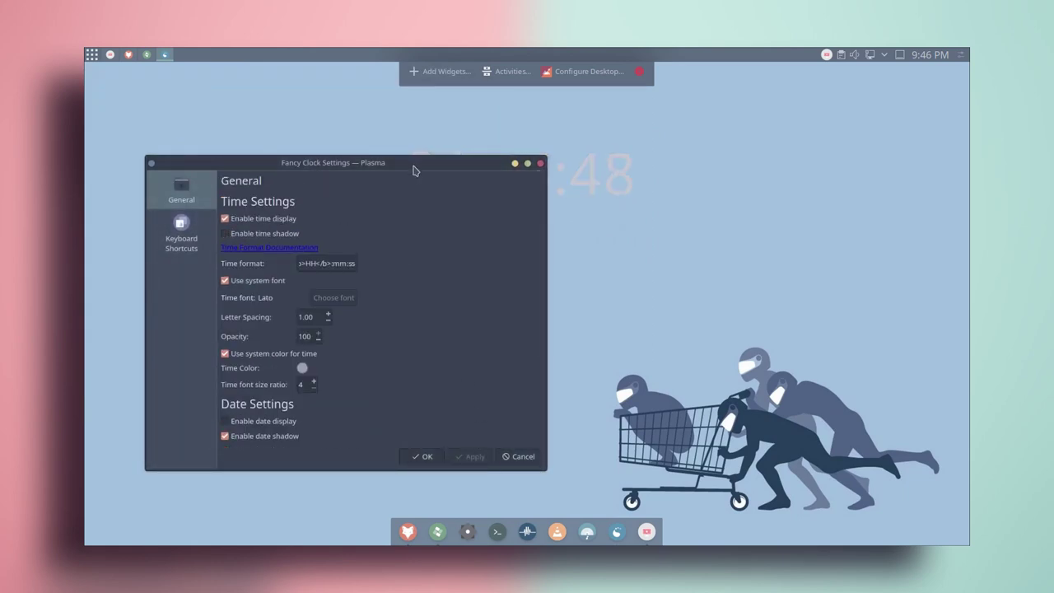
Set the clock's time color to #27415a by sampling the dark figure in the wallpaper.
drag(415, 170, 782, 133)
click(718, 317)
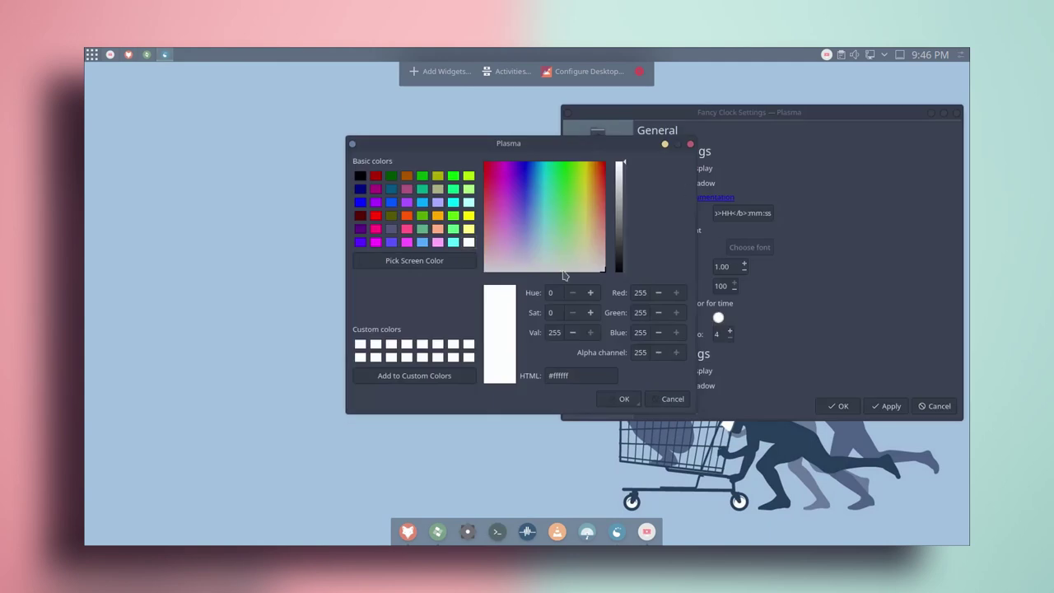
click(394, 260)
click(788, 435)
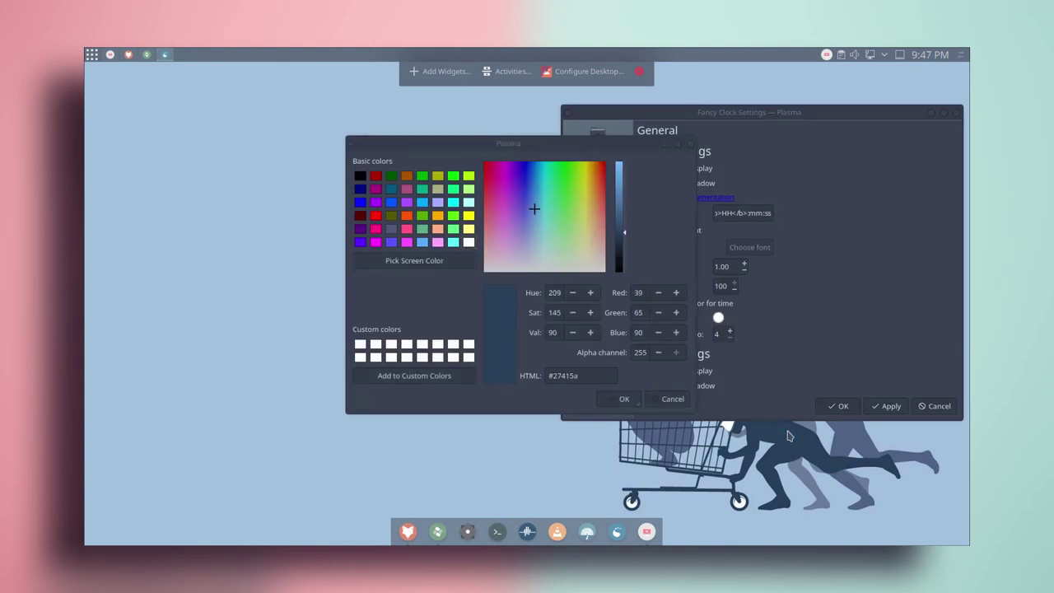
click(623, 399)
Lower the clock's time opacity to 71 and confirm the Fancy Clock settings.
drag(659, 112, 534, 119)
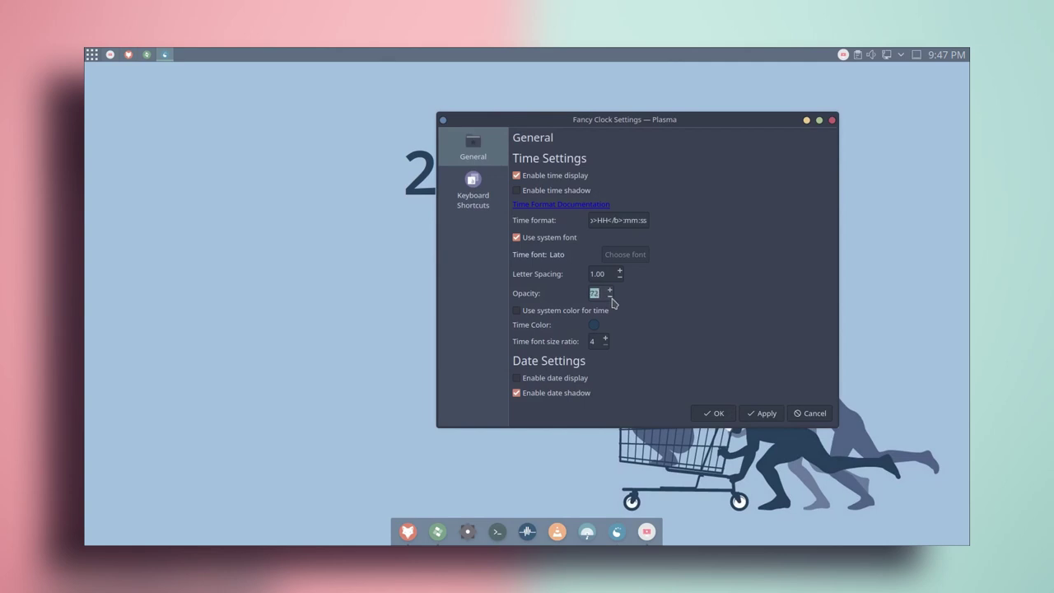
click(611, 297)
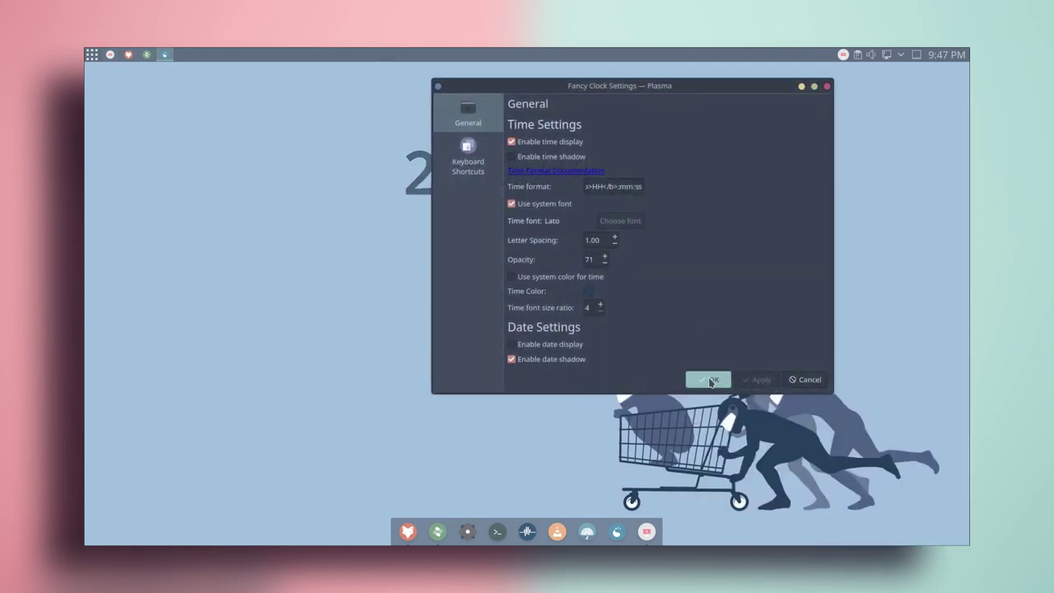
click(711, 381)
Shorten the clock widget's frame, enlarge the clock, centre it near the desktop's upper edge and leave edit mode.
right_click(510, 188)
click(527, 212)
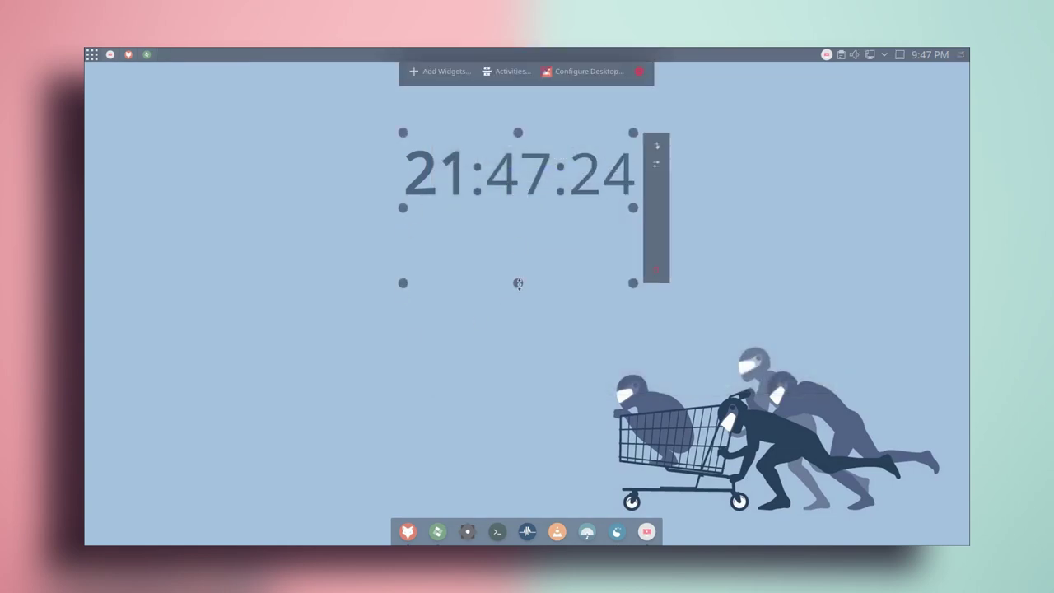
drag(518, 284, 518, 217)
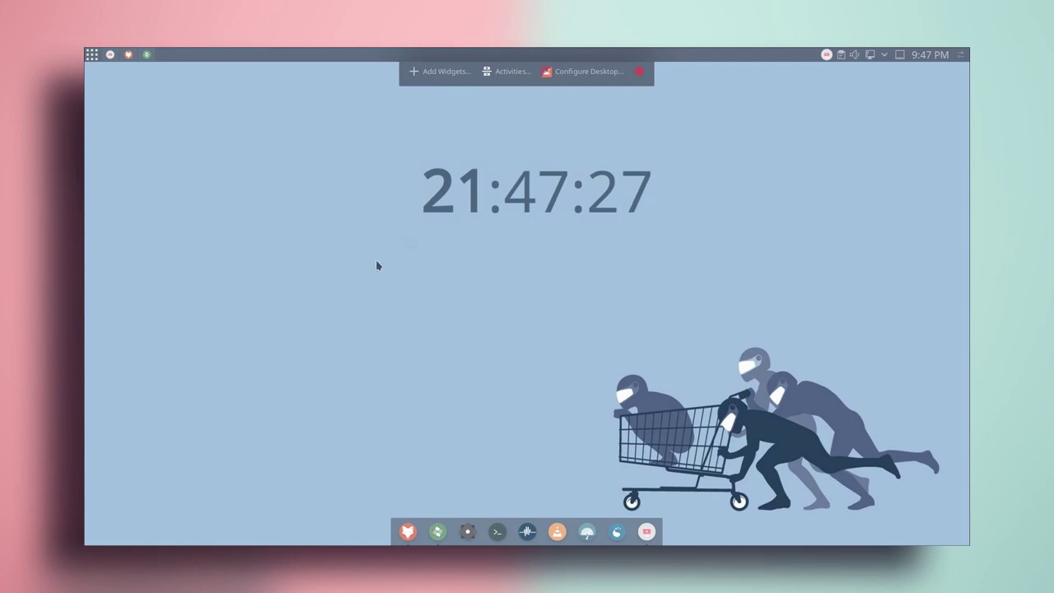
drag(376, 260, 342, 292)
drag(475, 209, 519, 192)
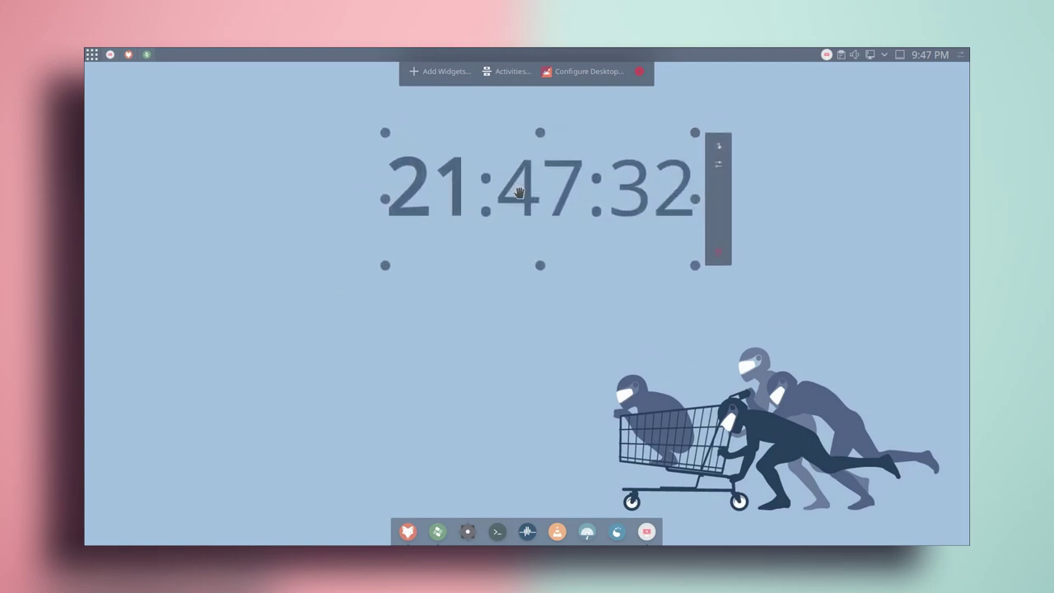
click(639, 71)
Search the installed widgets for "clock" and place a second Fancy Clock below the large one.
right_click(387, 53)
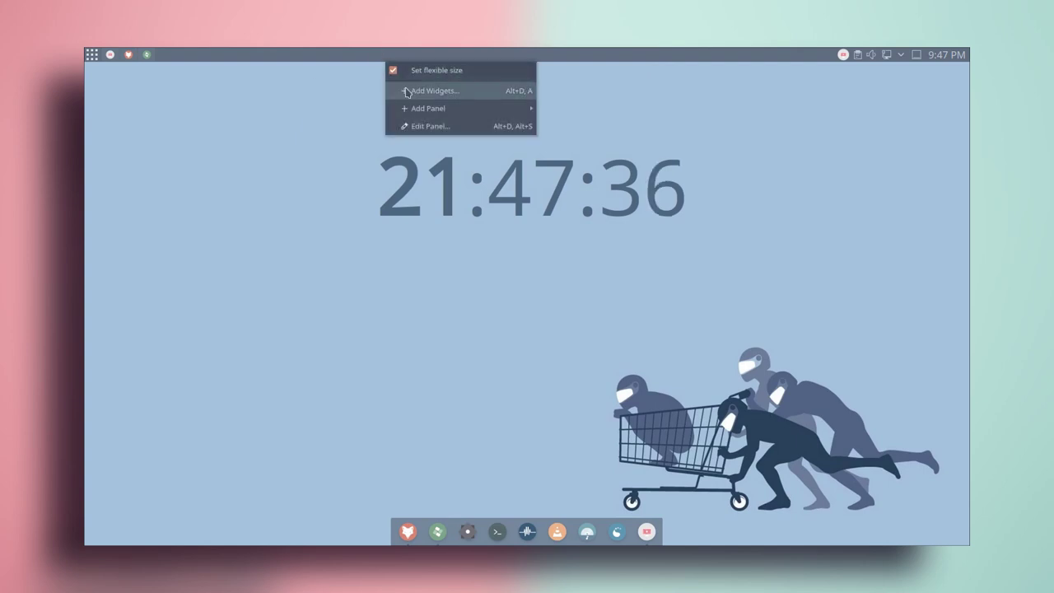
click(407, 89)
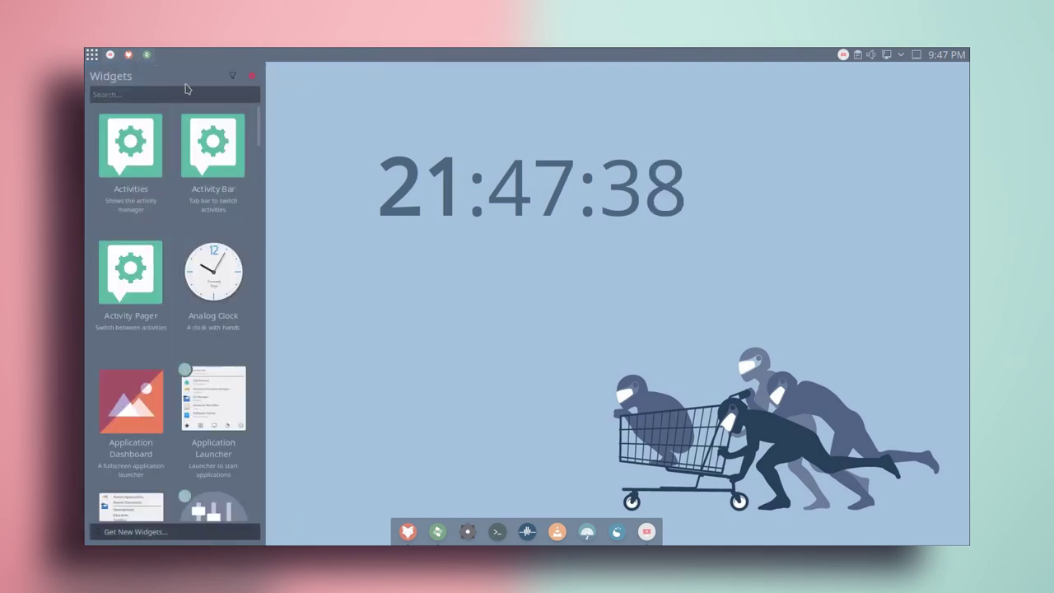
text(clock)
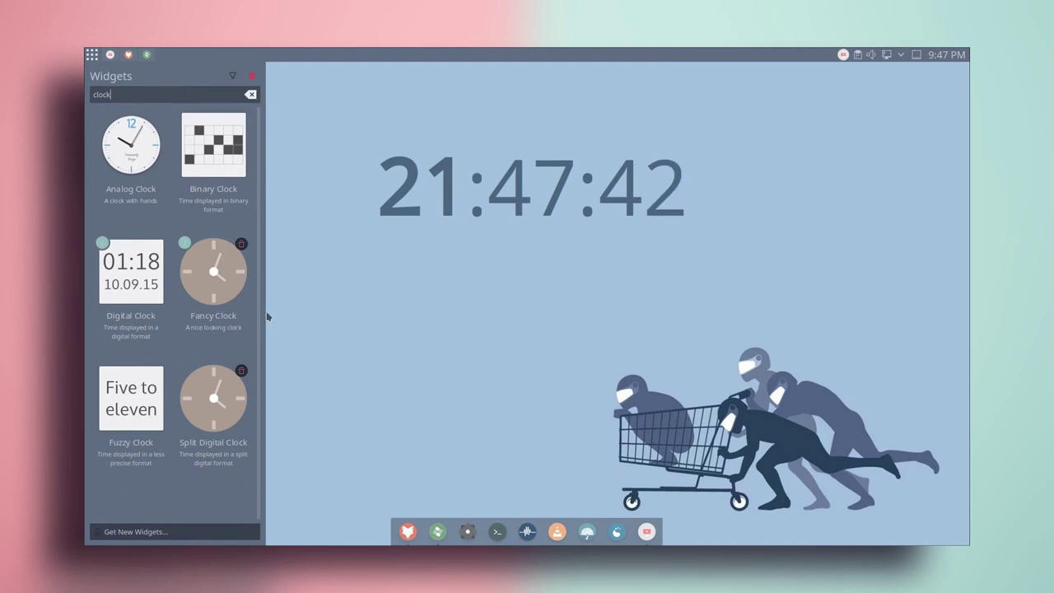
drag(247, 280, 472, 286)
right_click(520, 304)
click(520, 304)
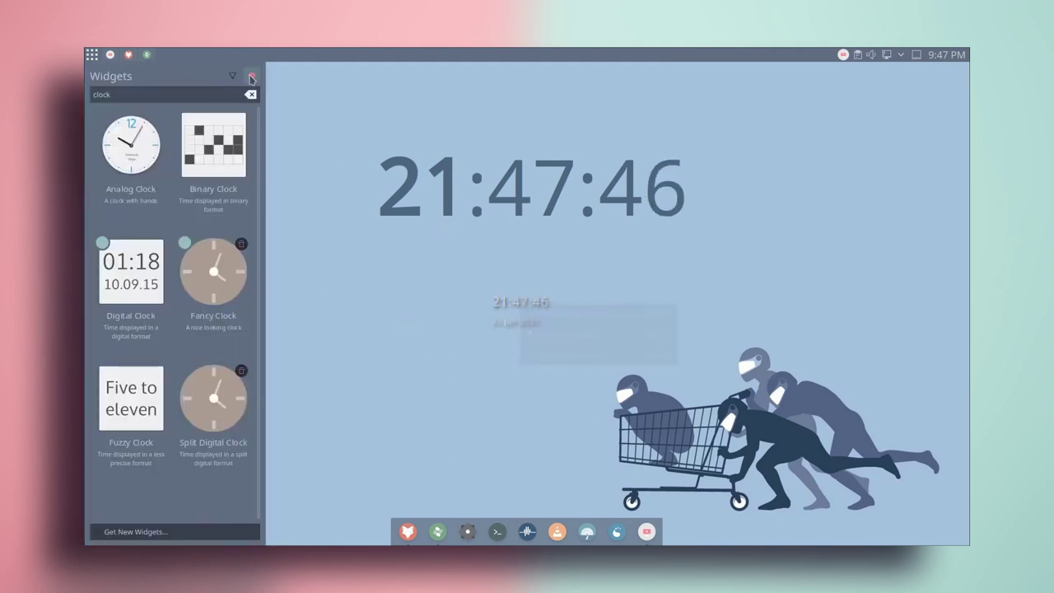
Turn off the time display in the second Fancy Clock's settings and apply the change.
right_click(531, 290)
click(577, 301)
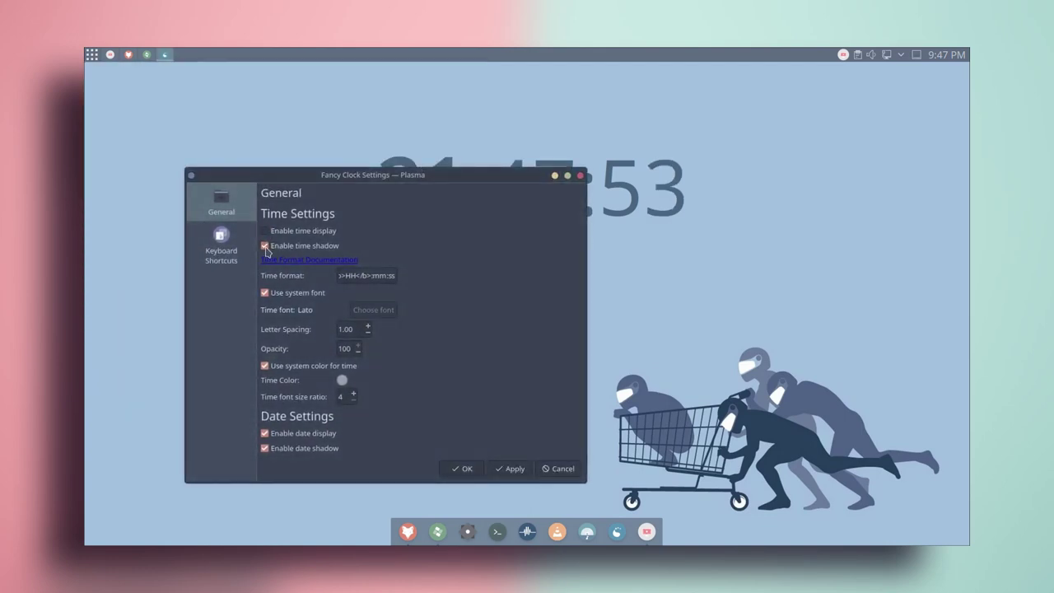
click(512, 468)
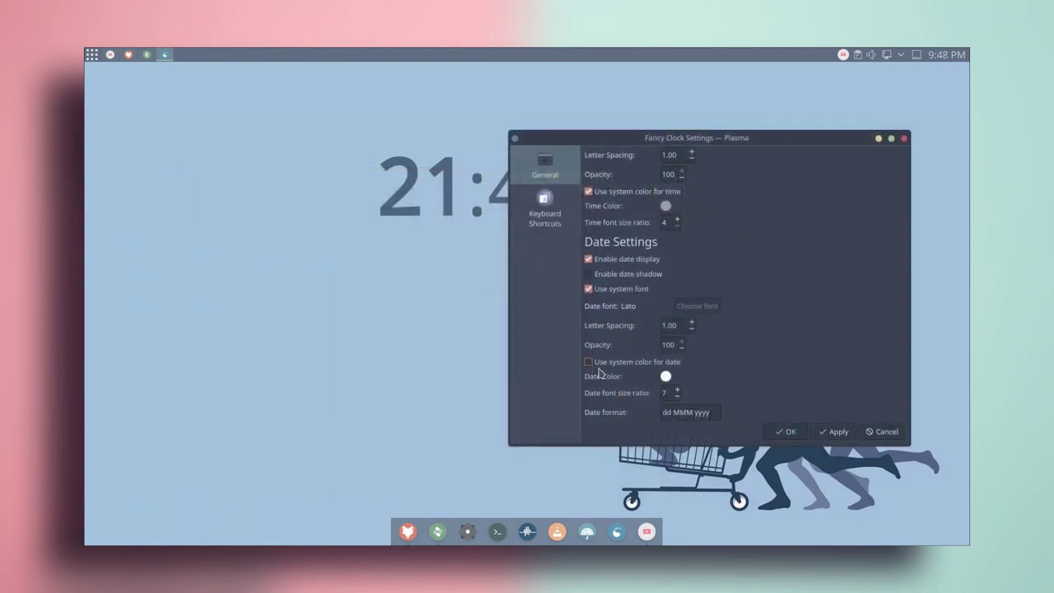
Replace the system date color with #27415a sampled from the wallpaper's dark figure and confirm the second clock's settings.
click(666, 376)
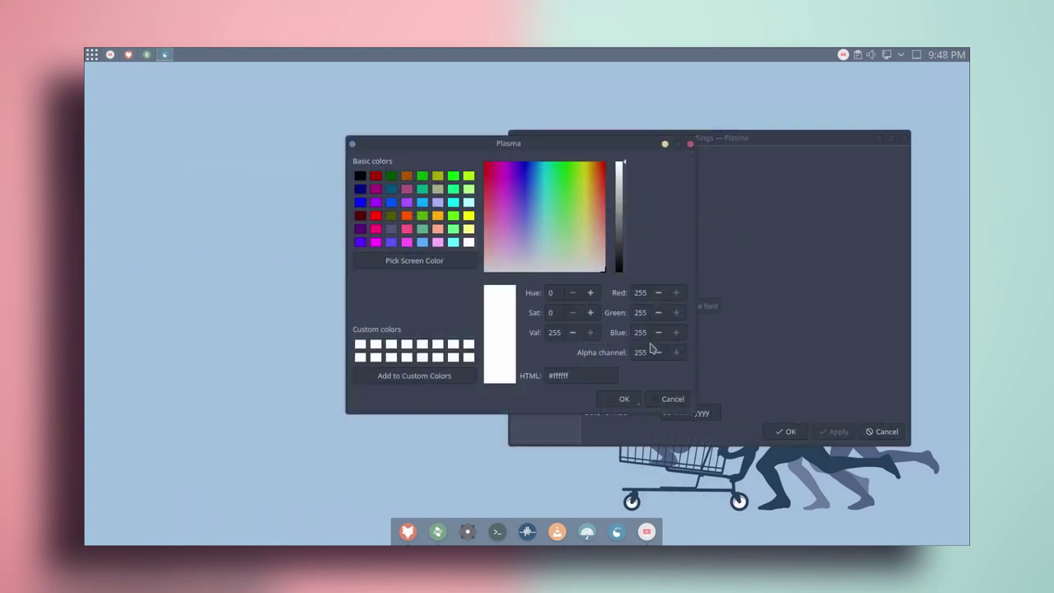
click(414, 260)
click(745, 466)
click(634, 401)
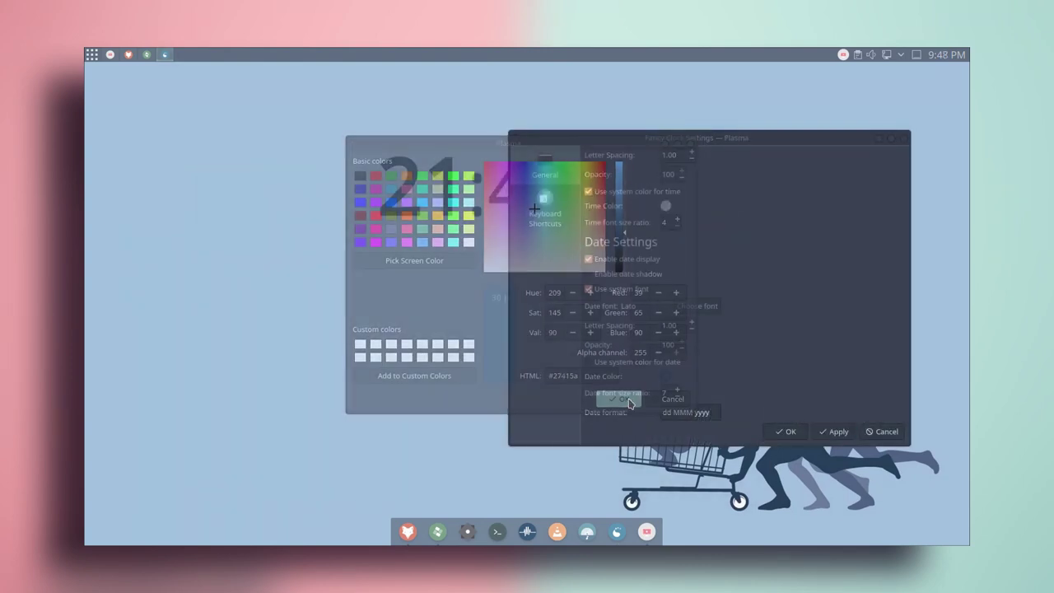
click(788, 432)
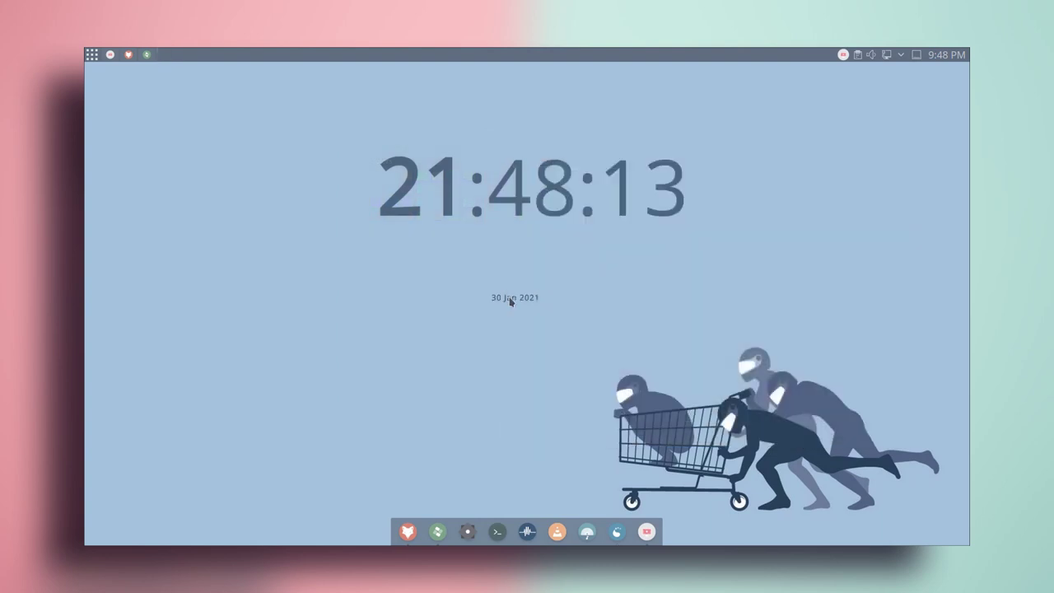
Enlarge the date widget in layout editing and move it directly beneath the large time.
right_click(510, 300)
click(552, 327)
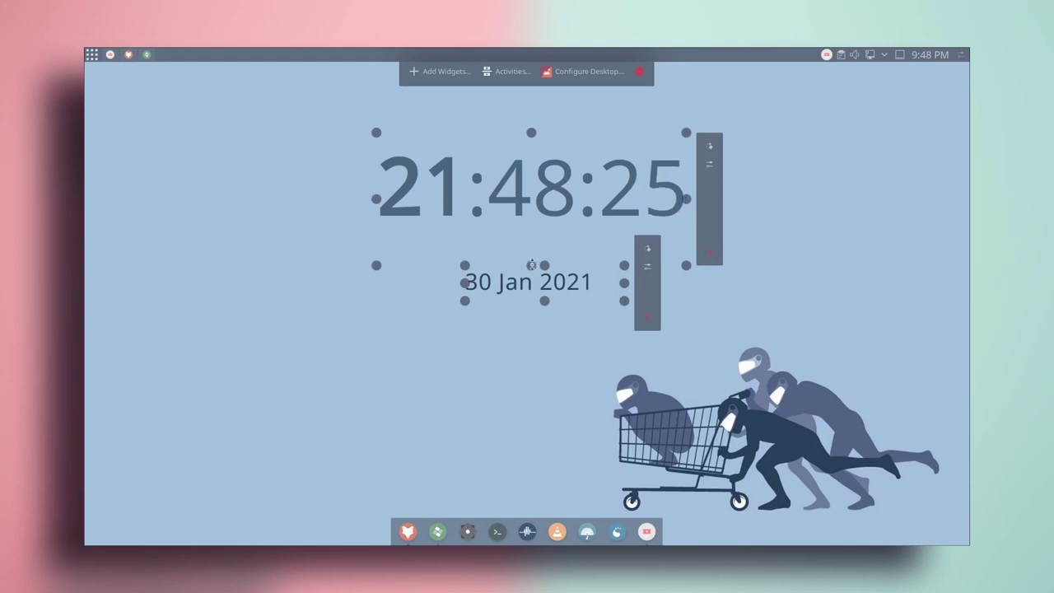
drag(530, 278, 527, 249)
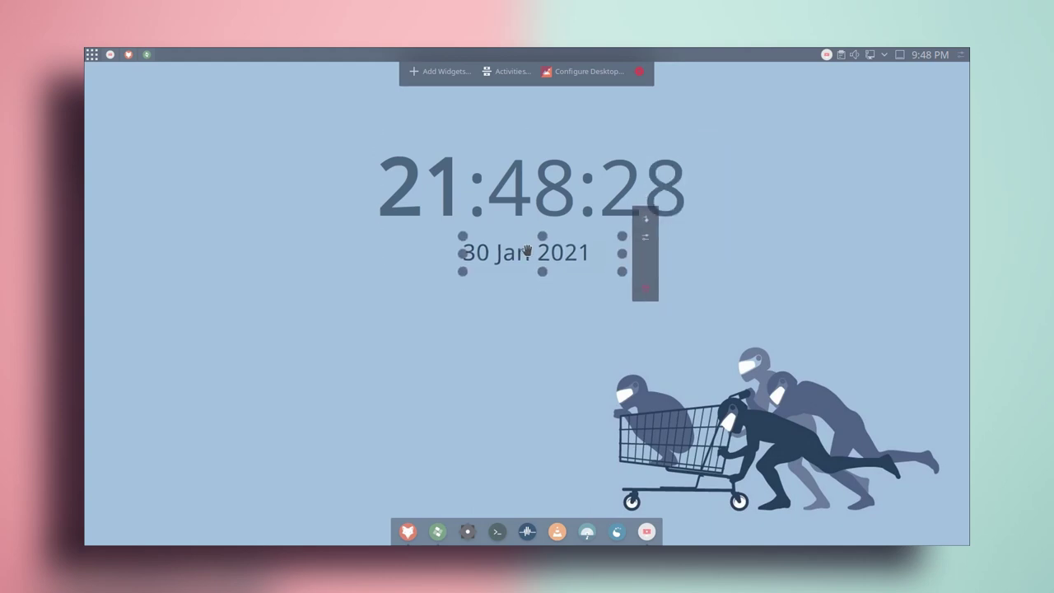
Set the date's opacity to 53 in the date widget's settings, confirm, and leave desktop edit mode.
click(652, 239)
drag(289, 75, 614, 143)
scroll(582, 367, down, 3)
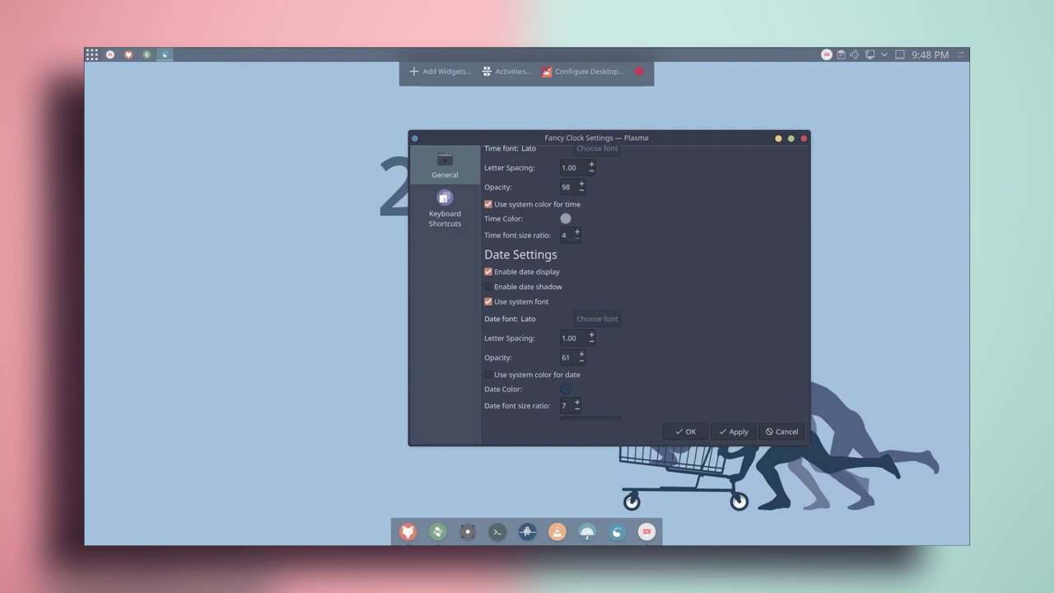
click(740, 441)
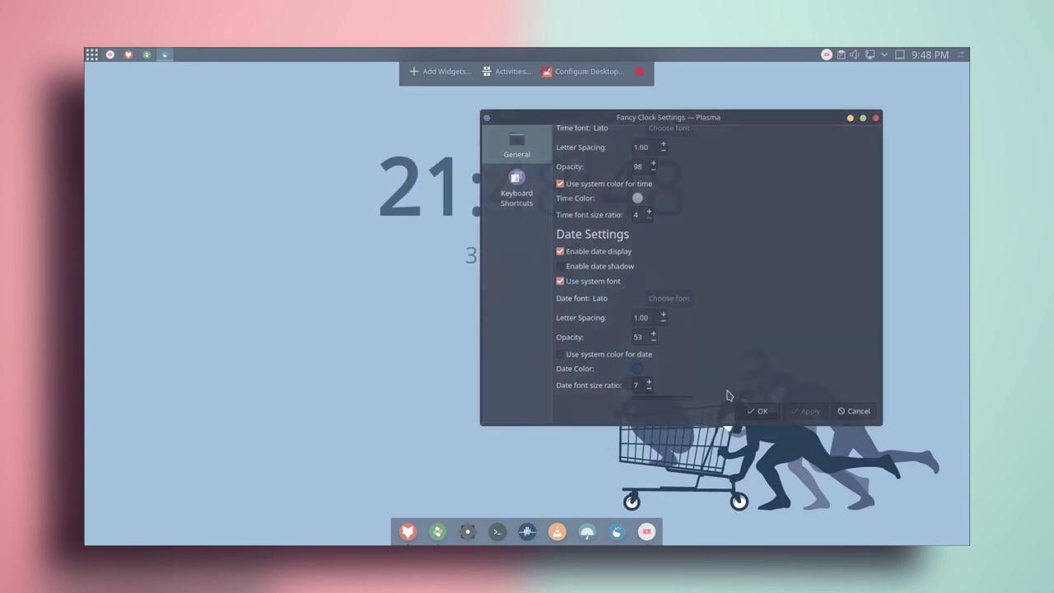
click(756, 409)
click(640, 71)
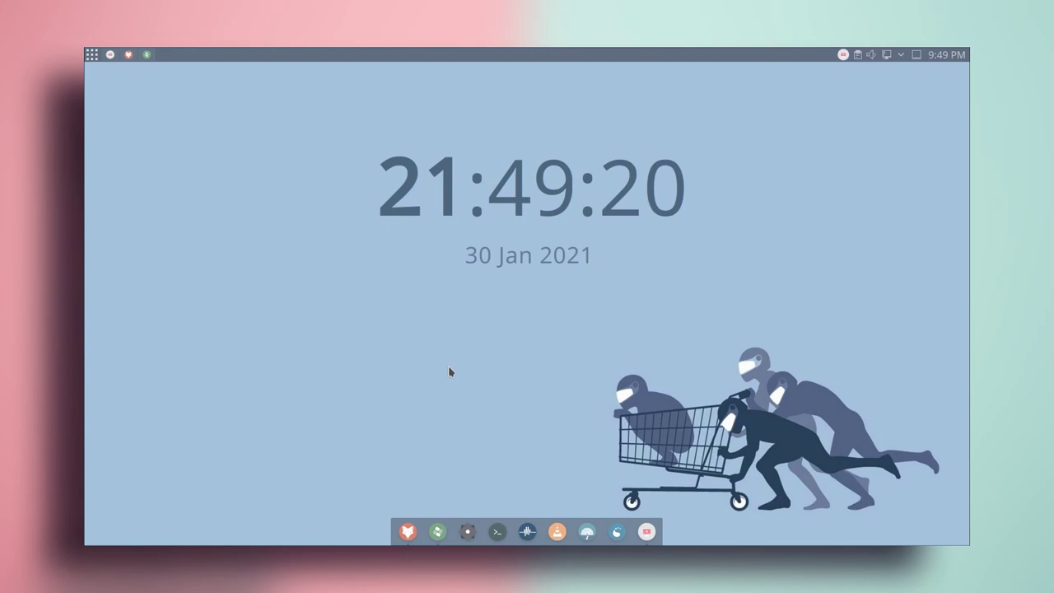
Copy the Ubuntu dependency install command from the panon README in Firefox and minimize the browser.
click(405, 528)
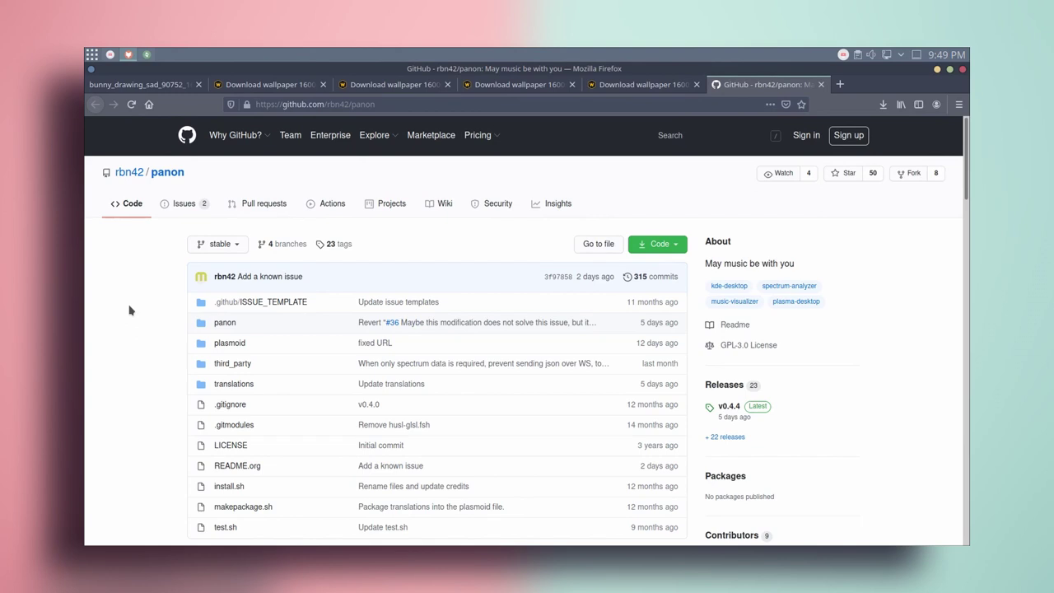
scroll(130, 310, down, 5)
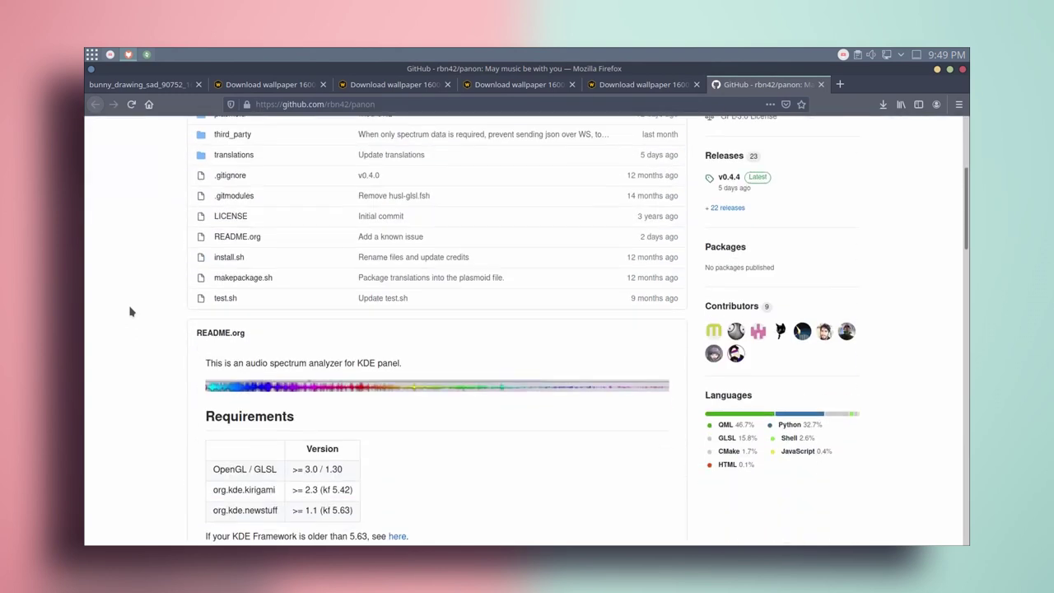
scroll(128, 311, down, 10)
scroll(131, 312, up, 5)
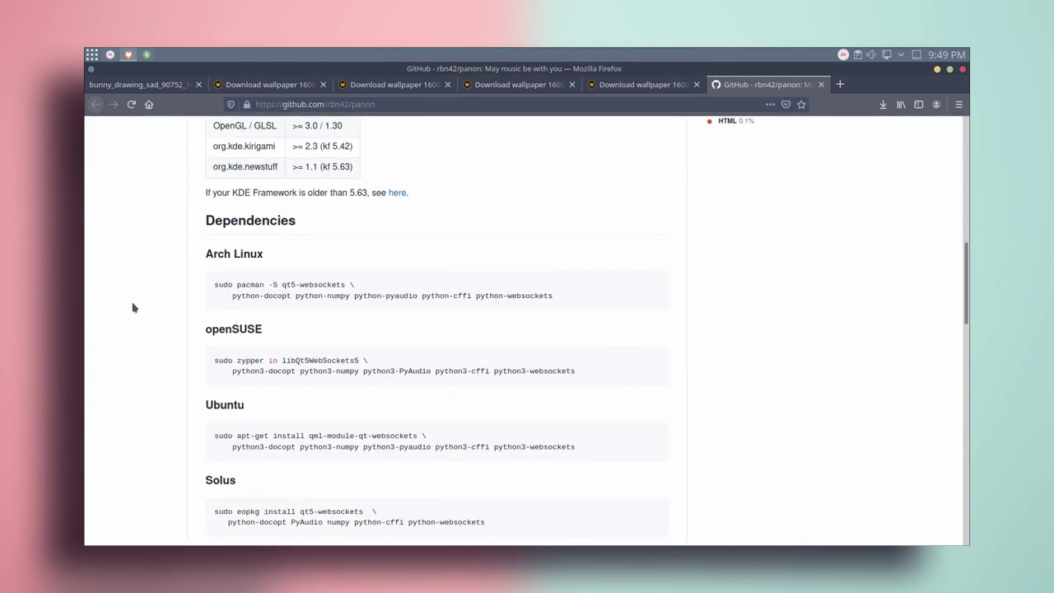
scroll(328, 453, down, 1)
drag(577, 410, 209, 401)
right_click(236, 399)
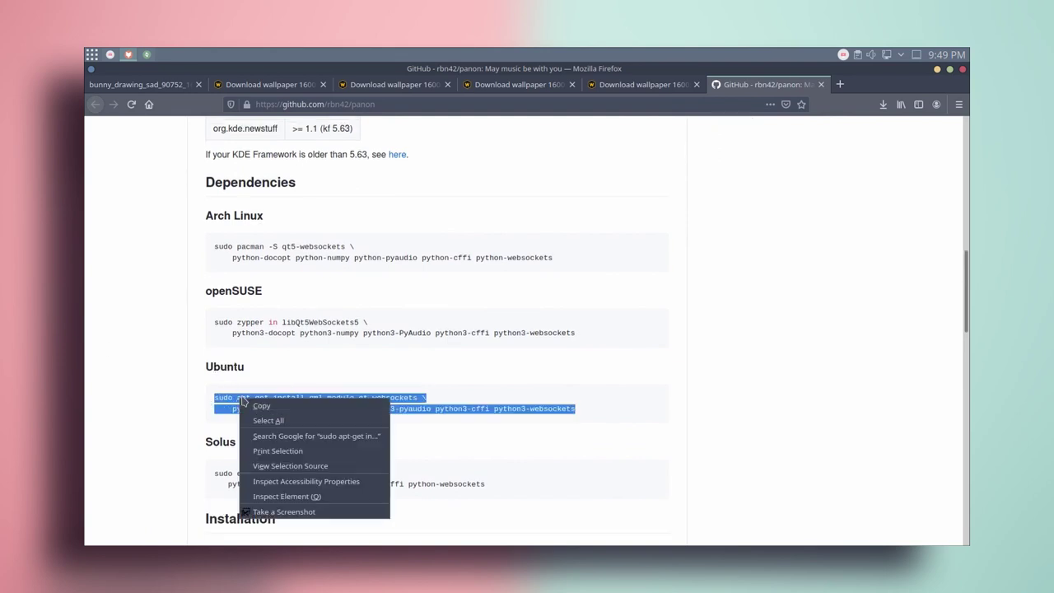
click(256, 404)
scroll(169, 384, down, 3)
click(938, 69)
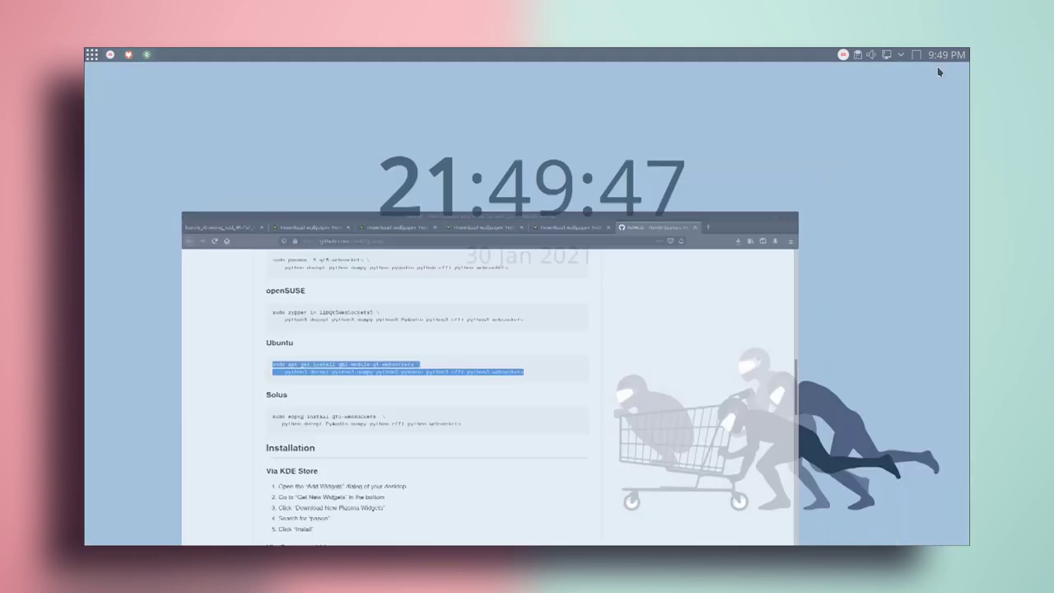
Run the copied apt-get command in Konsole to install panon's qml-module-qt-websockets and python3 dependencies, and close the terminal.
click(467, 529)
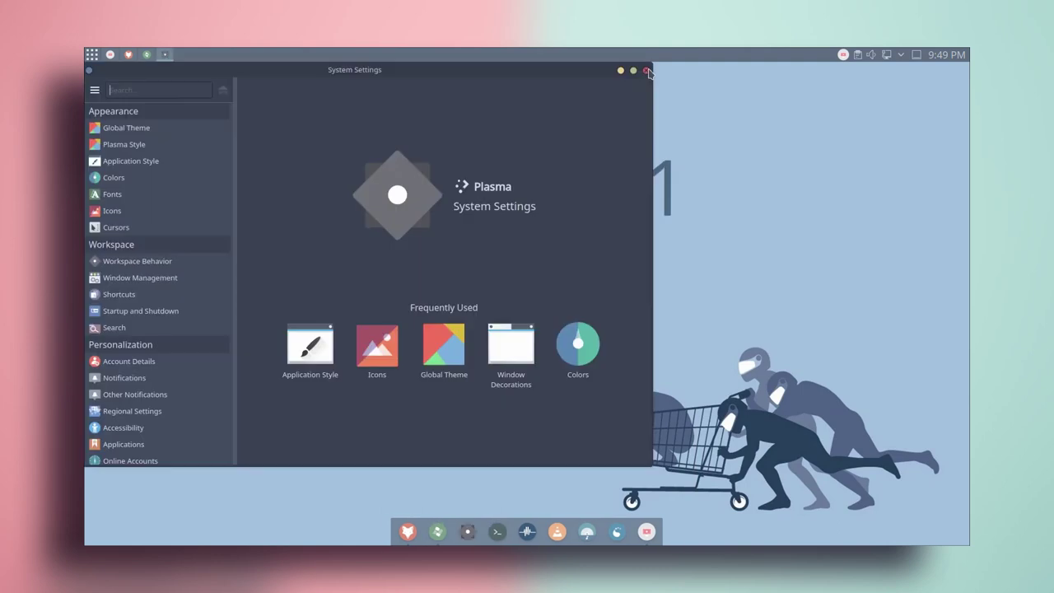
click(467, 530)
click(499, 532)
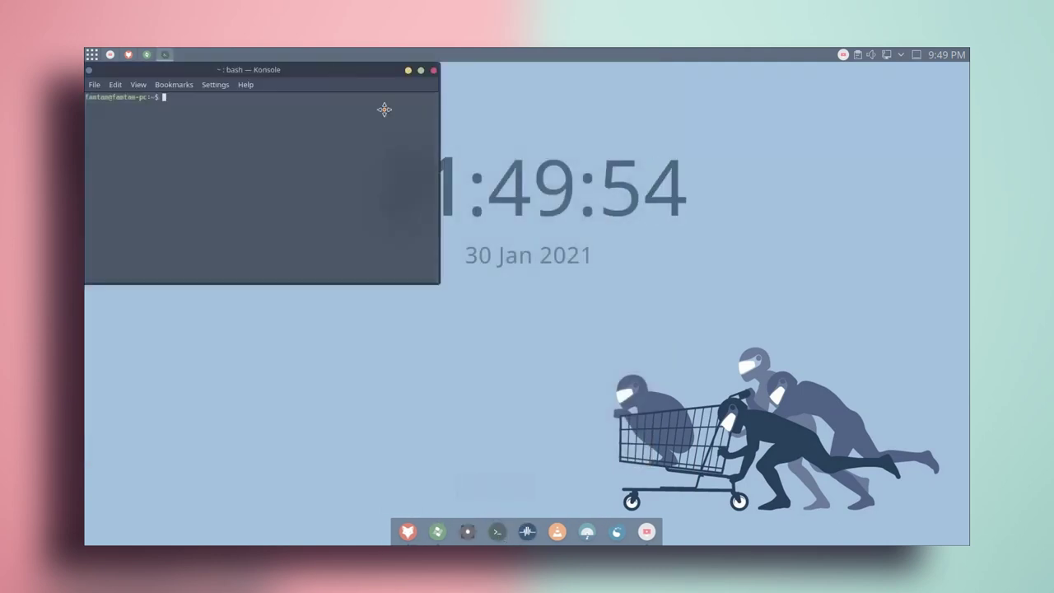
key(ctrl+shift+v)
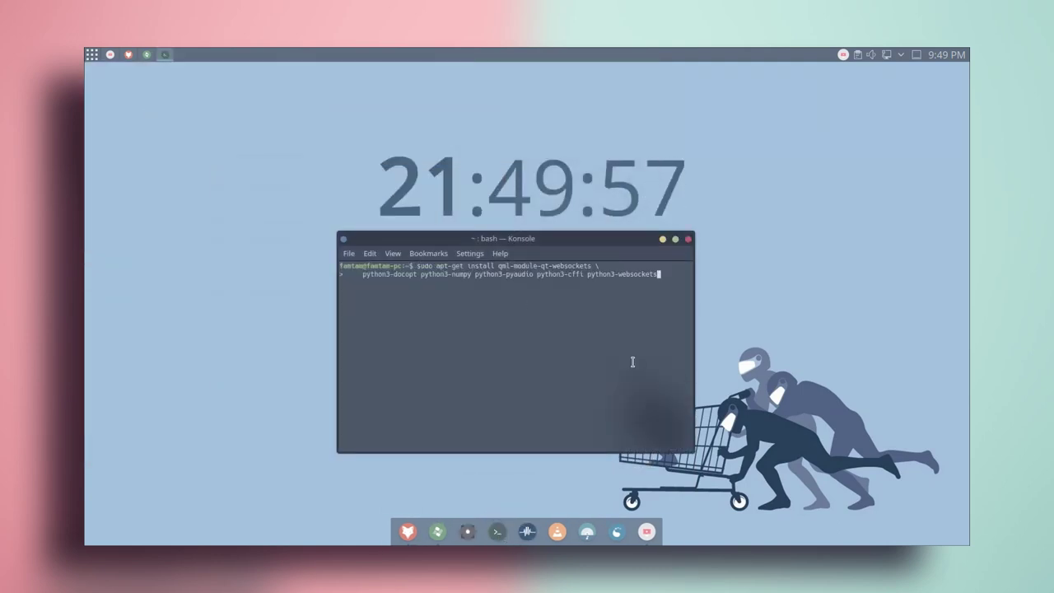
key(Return)
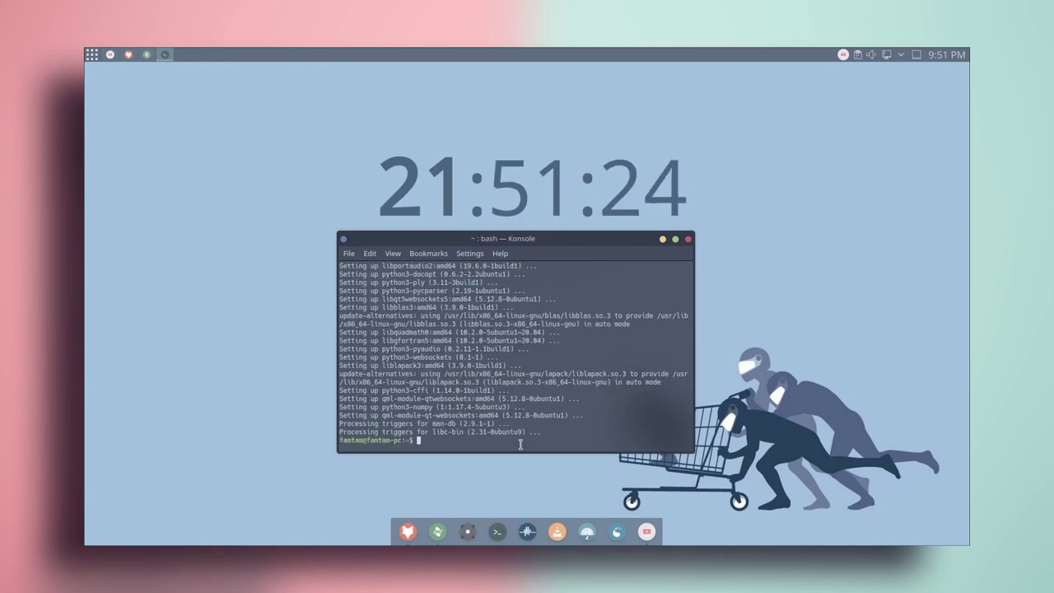
click(690, 238)
Search the downloadable Plasma widgets for panon, install it, and close the add-on installer.
right_click(754, 56)
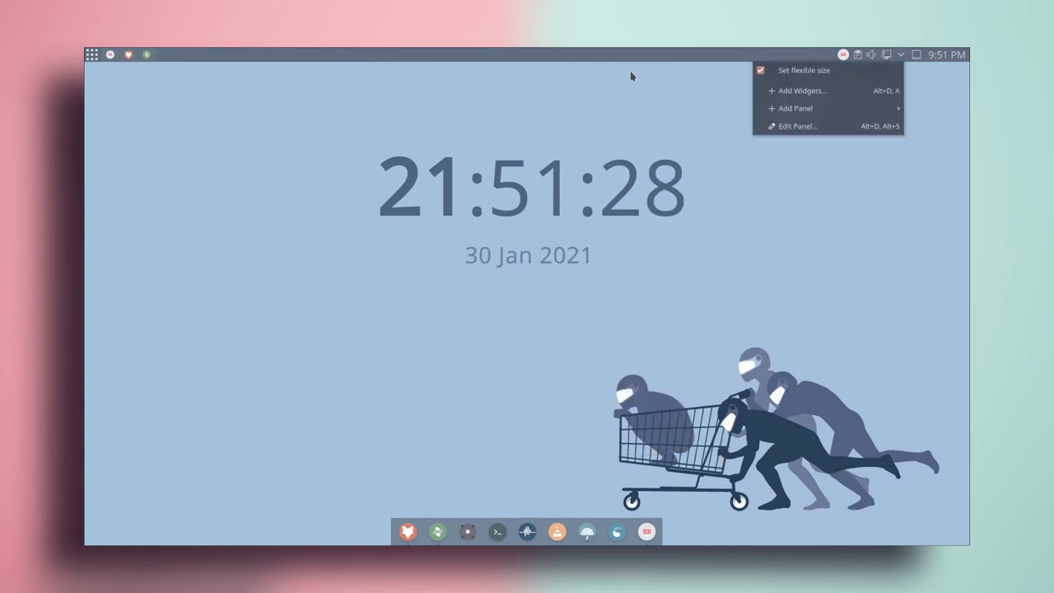
click(800, 92)
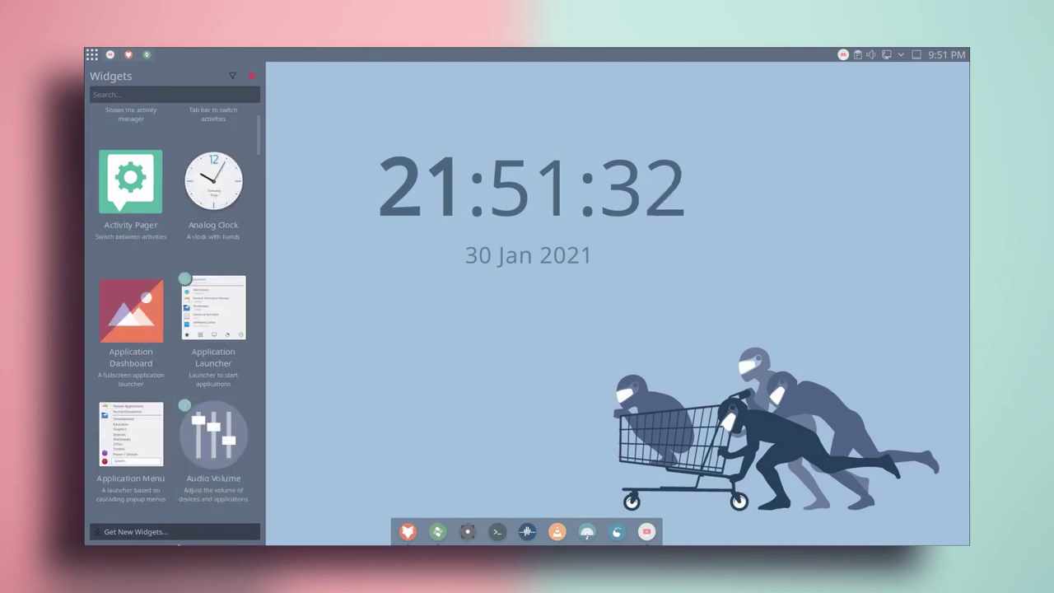
click(124, 533)
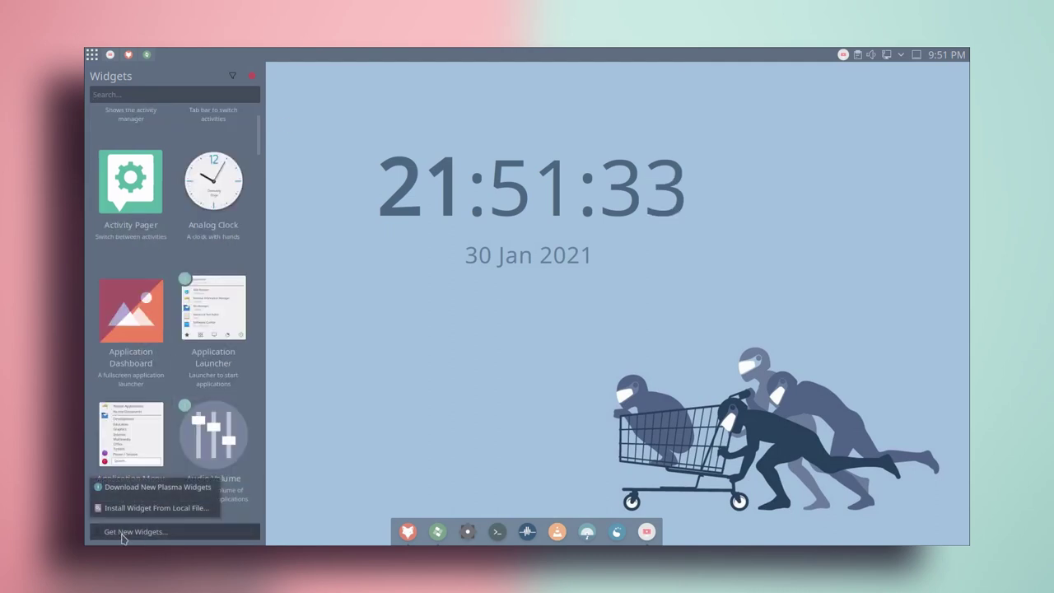
click(156, 488)
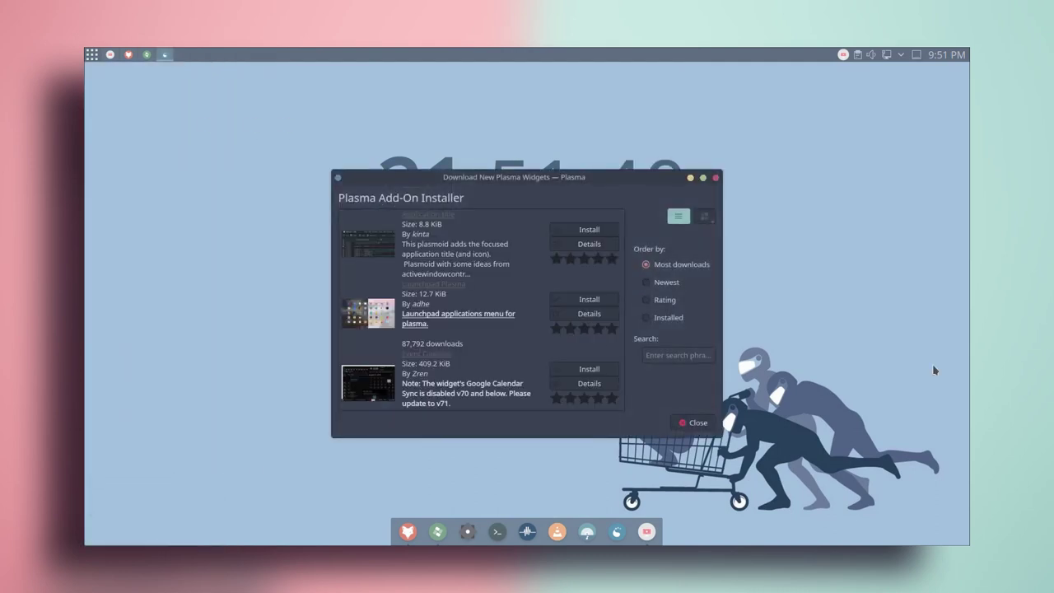
text(panon)
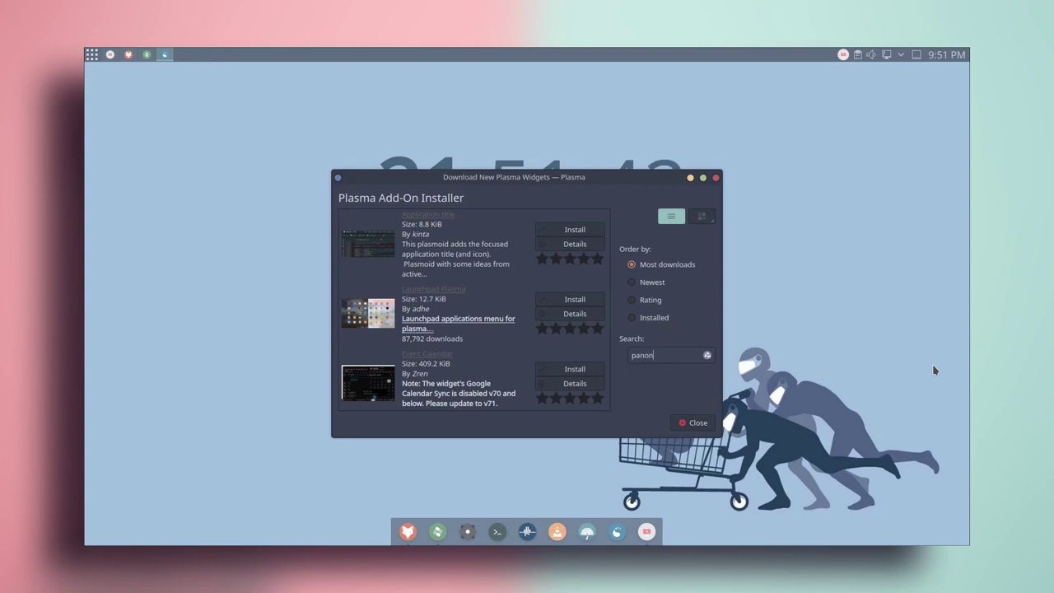
click(550, 233)
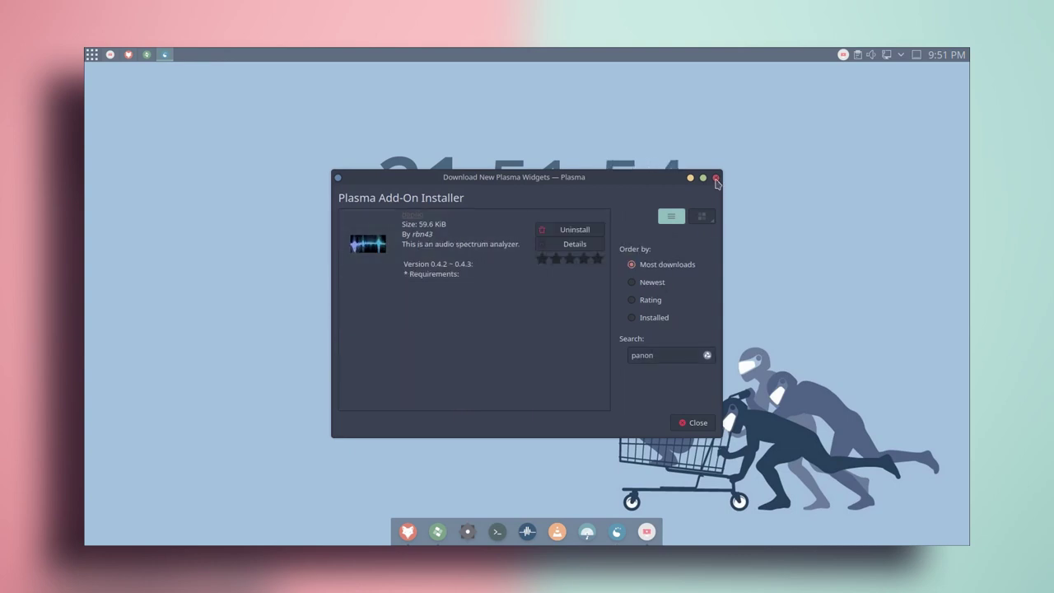
click(717, 179)
Find the installed Panon widget by searching for panon, place it on the desktop below the date, and close the widget list.
right_click(403, 57)
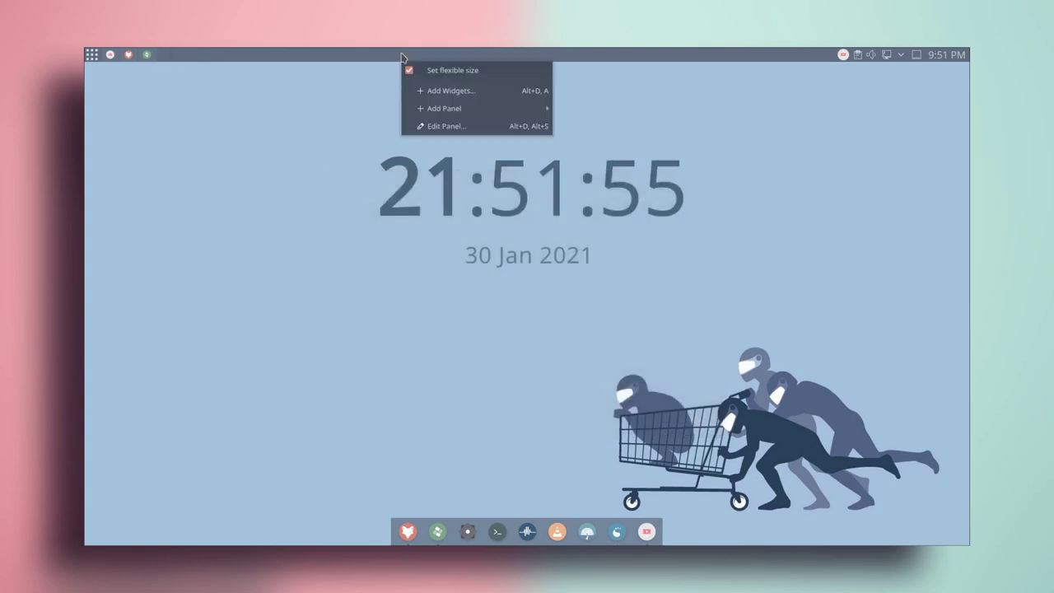
click(450, 90)
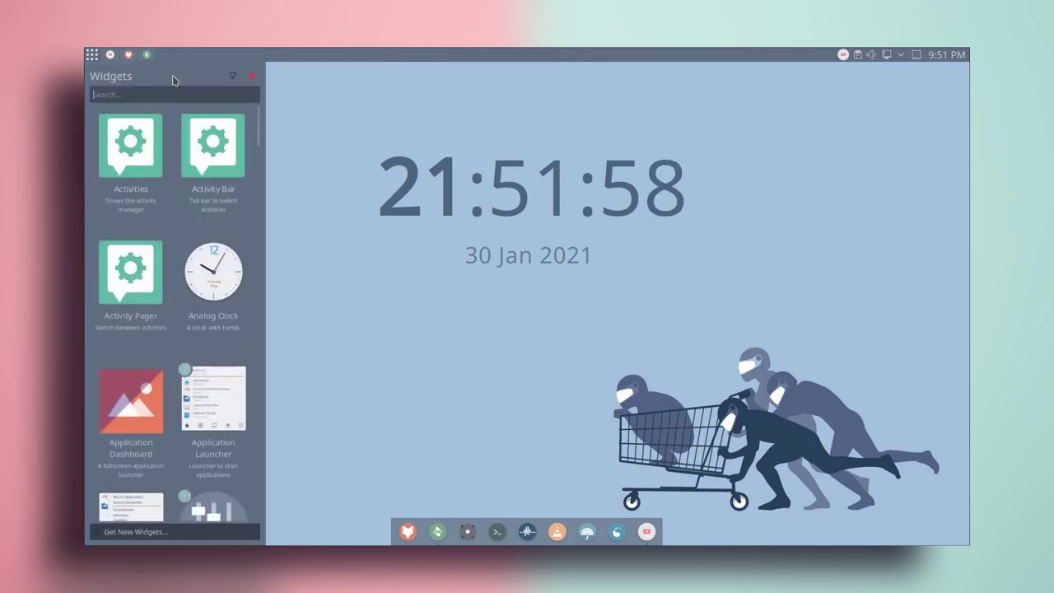
text(panon)
drag(145, 138, 520, 435)
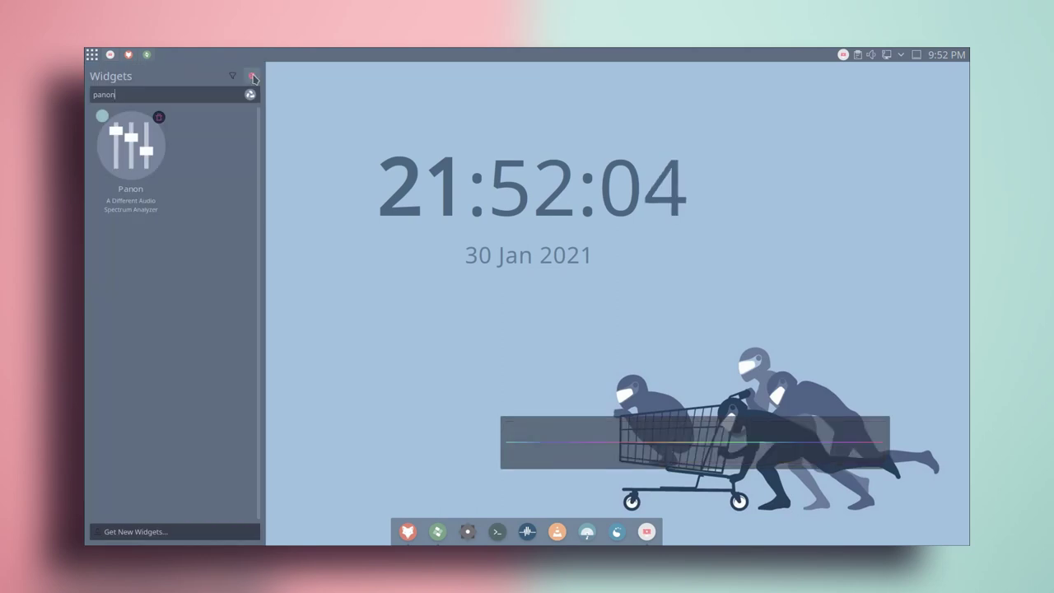
click(254, 79)
Start audio playback in a new Firefox tab and show the desktop to test the visualizer.
click(408, 531)
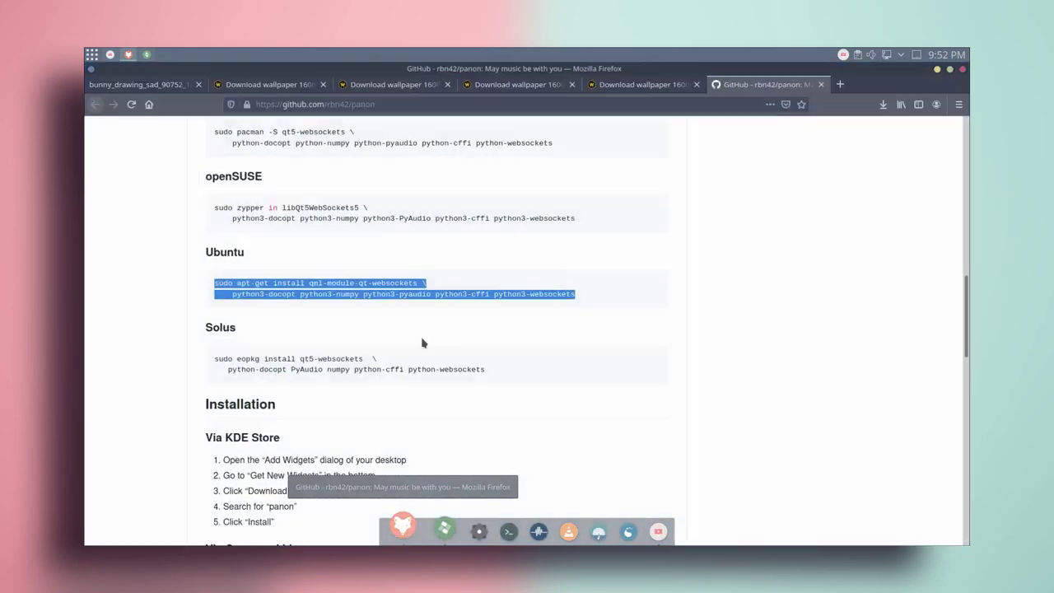
click(840, 85)
text(y)
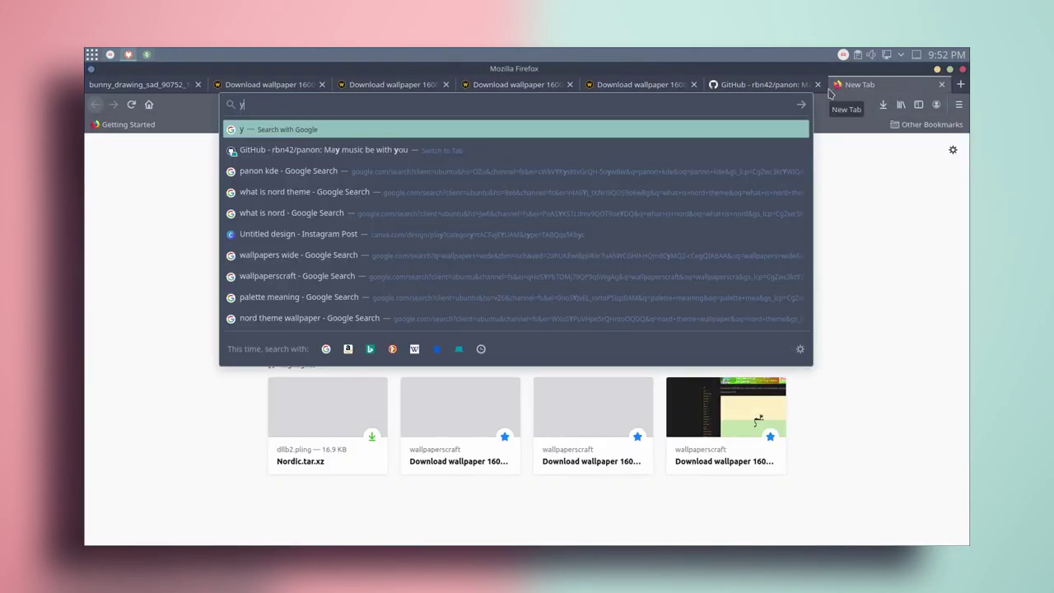
key(Return)
key(super+d)
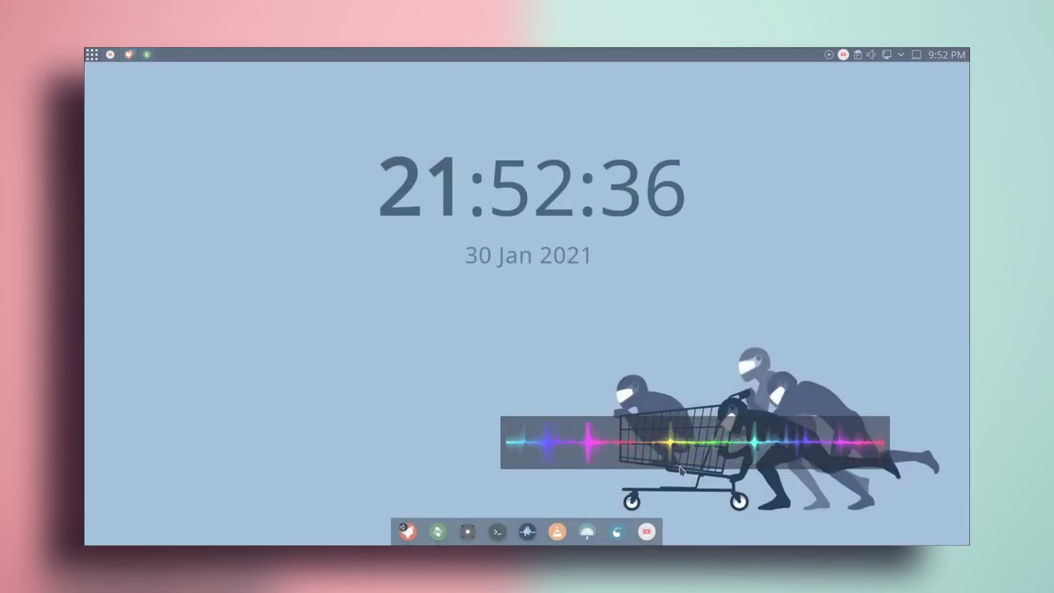
right_click(680, 469)
click(729, 466)
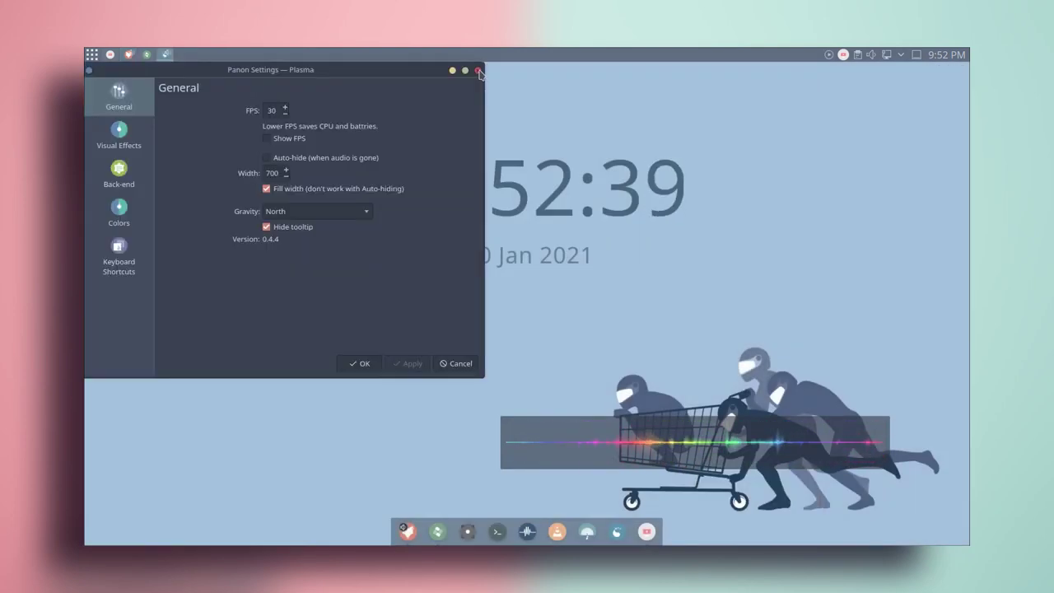
key(Escape)
Shrink the Panon widget in layout editing, center it beneath the date, and leave edit mode.
right_click(678, 432)
click(716, 458)
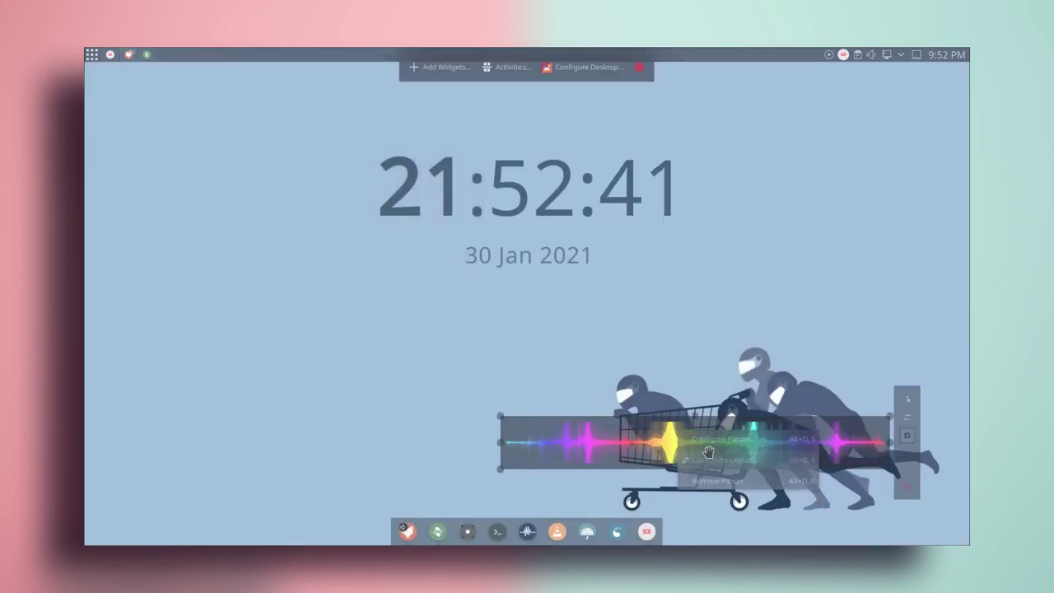
drag(721, 445, 551, 328)
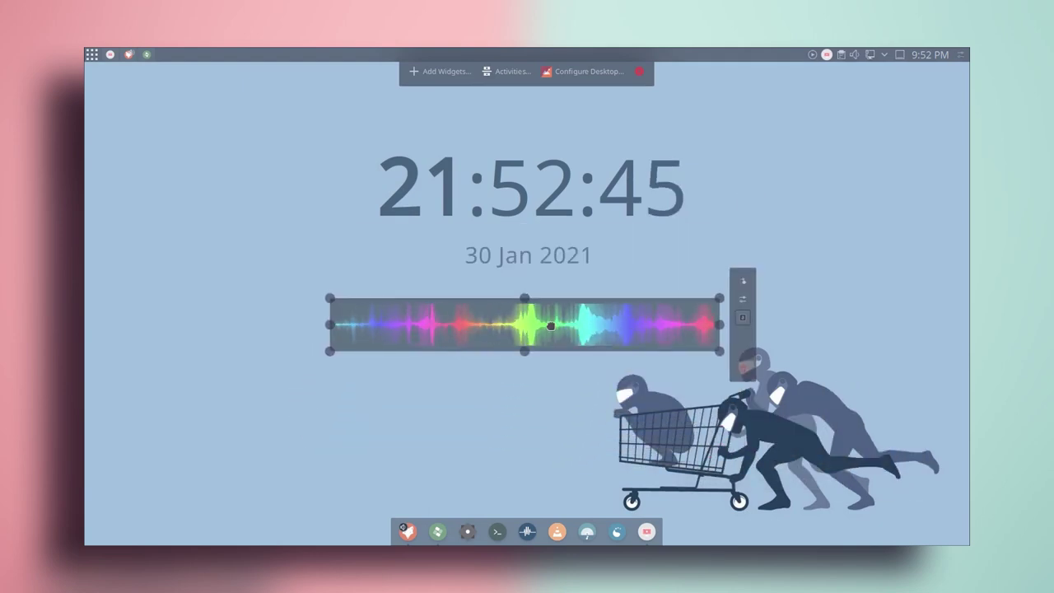
drag(721, 328, 536, 328)
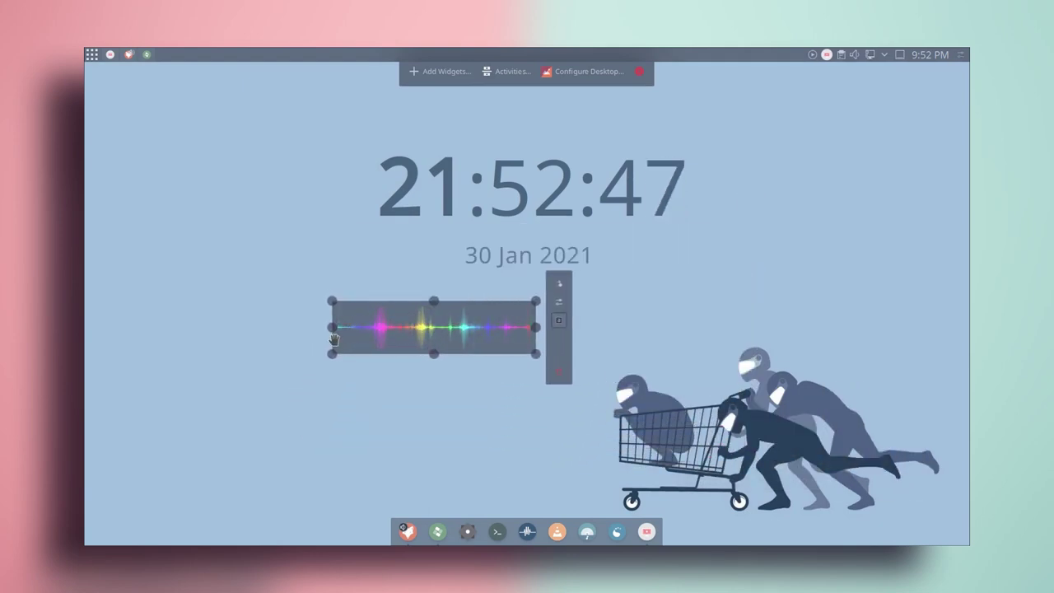
drag(457, 323, 533, 316)
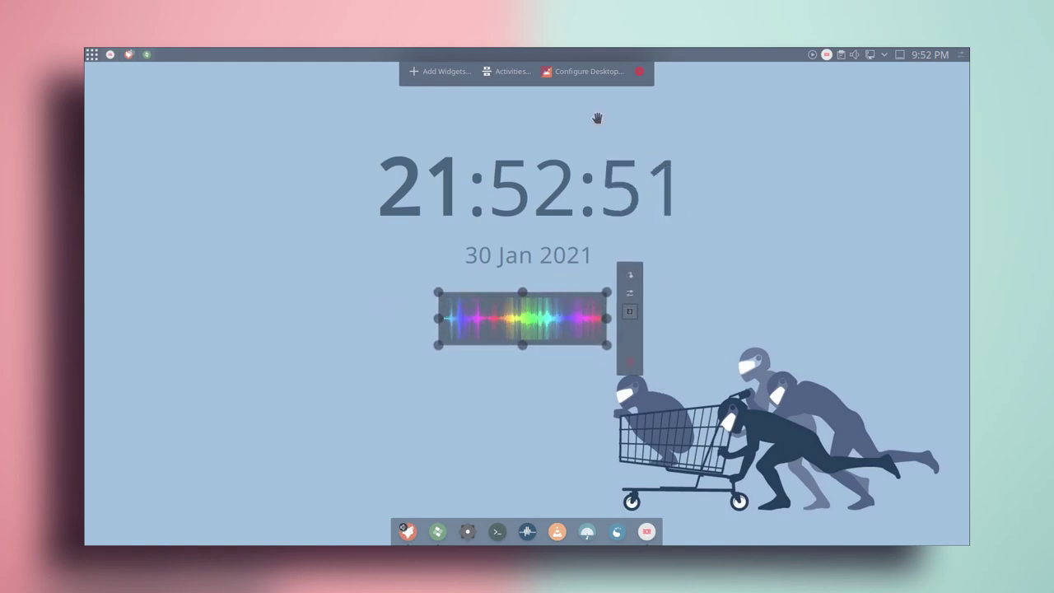
click(639, 71)
Open the Panon widget's settings and hide the widget's background in layout editing.
right_click(566, 330)
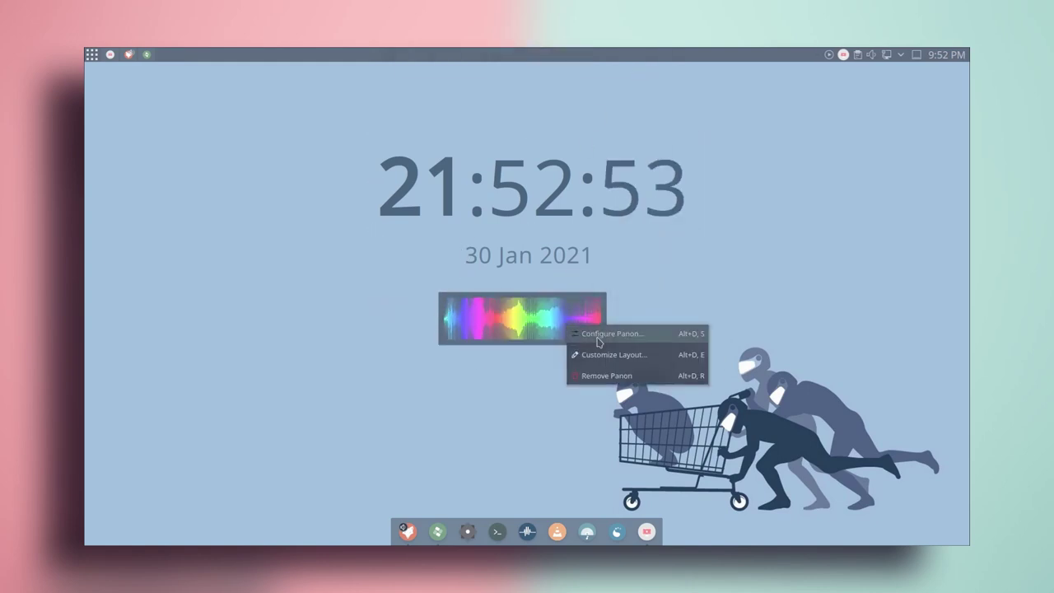
click(631, 335)
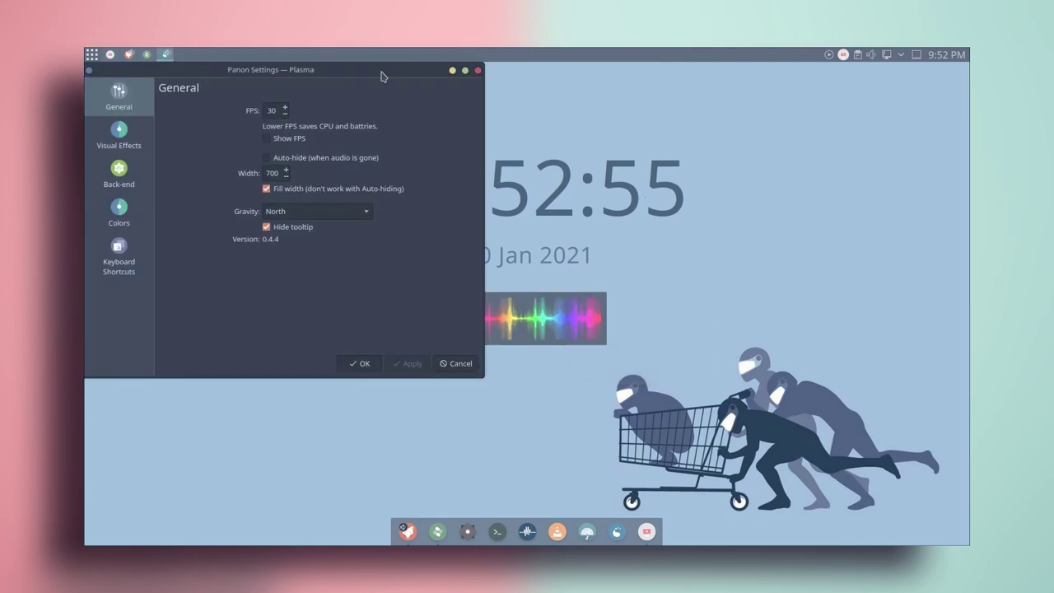
drag(382, 77, 333, 182)
right_click(536, 314)
click(599, 340)
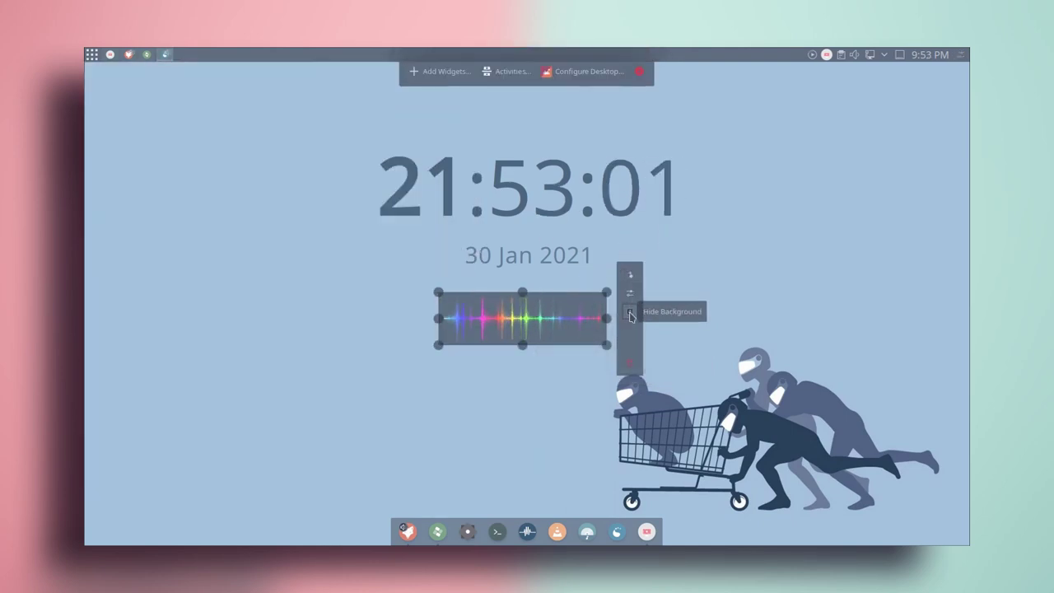
click(630, 313)
Open the Panon widget's settings, bring the window fully into view, and show its visual effects options.
right_click(554, 309)
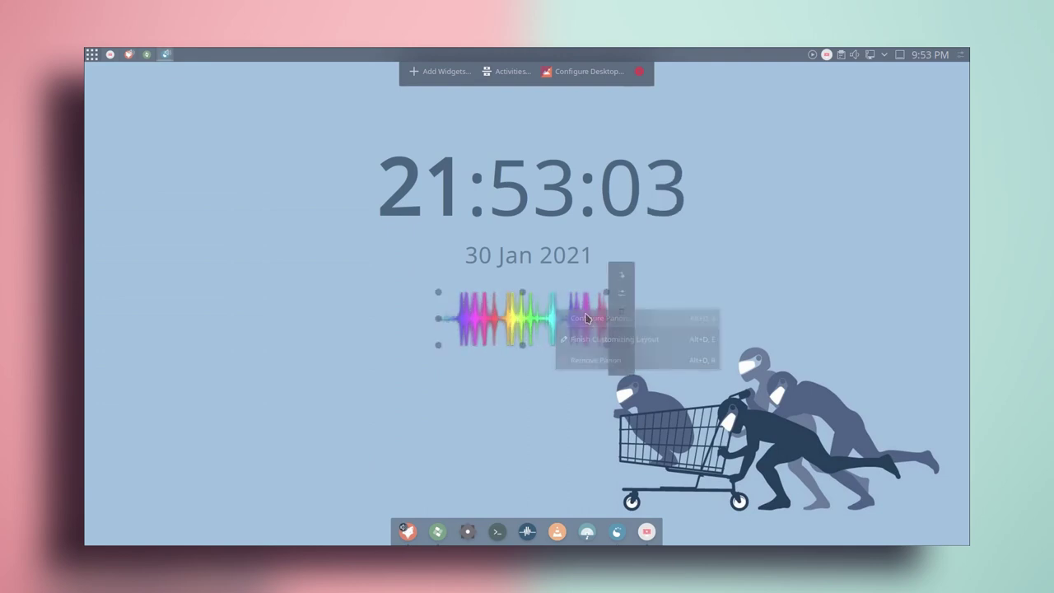
click(574, 325)
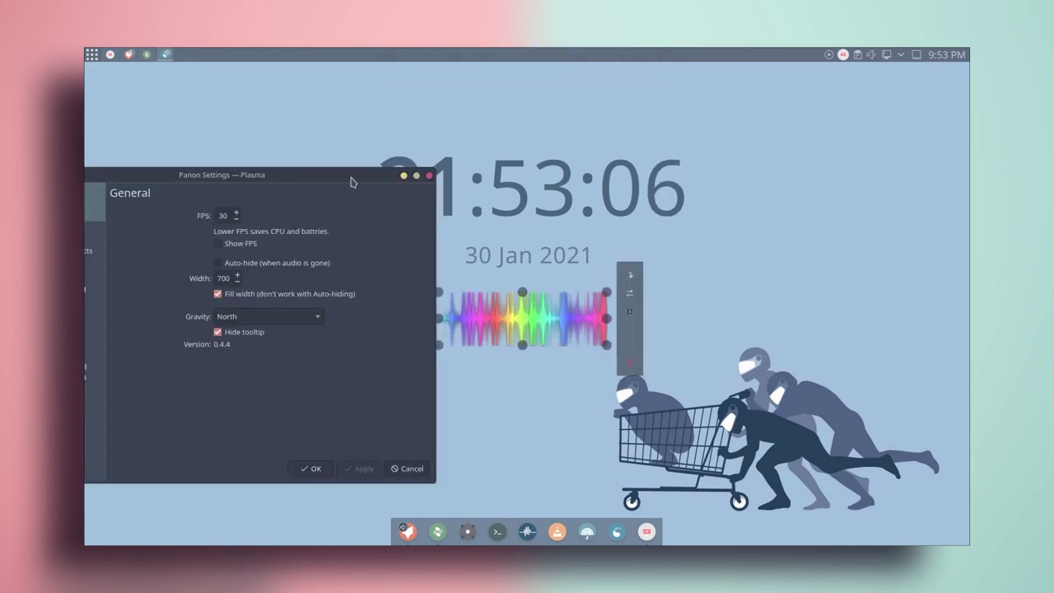
drag(351, 175, 596, 141)
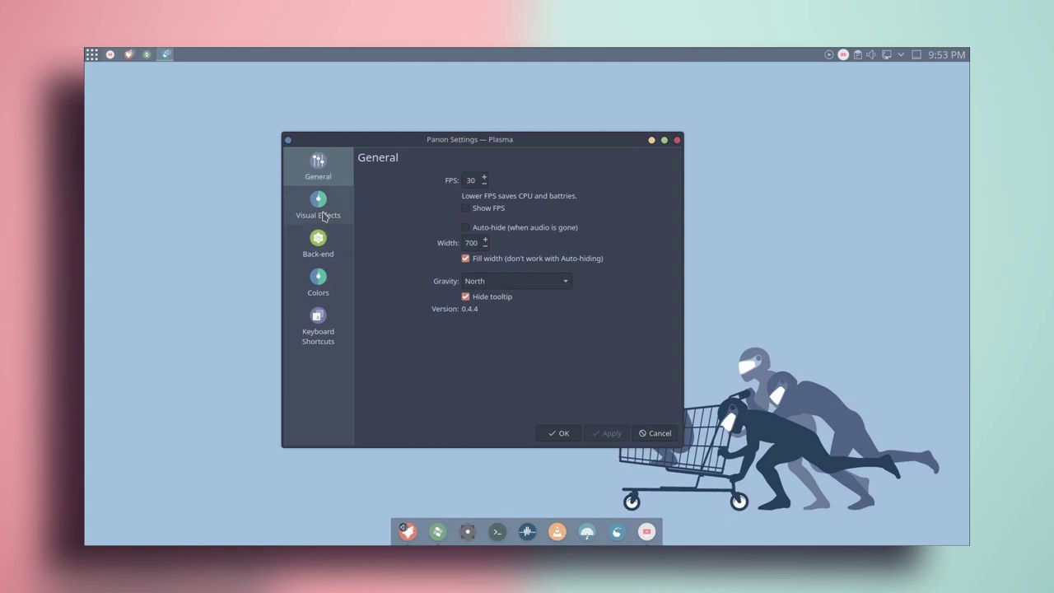
click(323, 216)
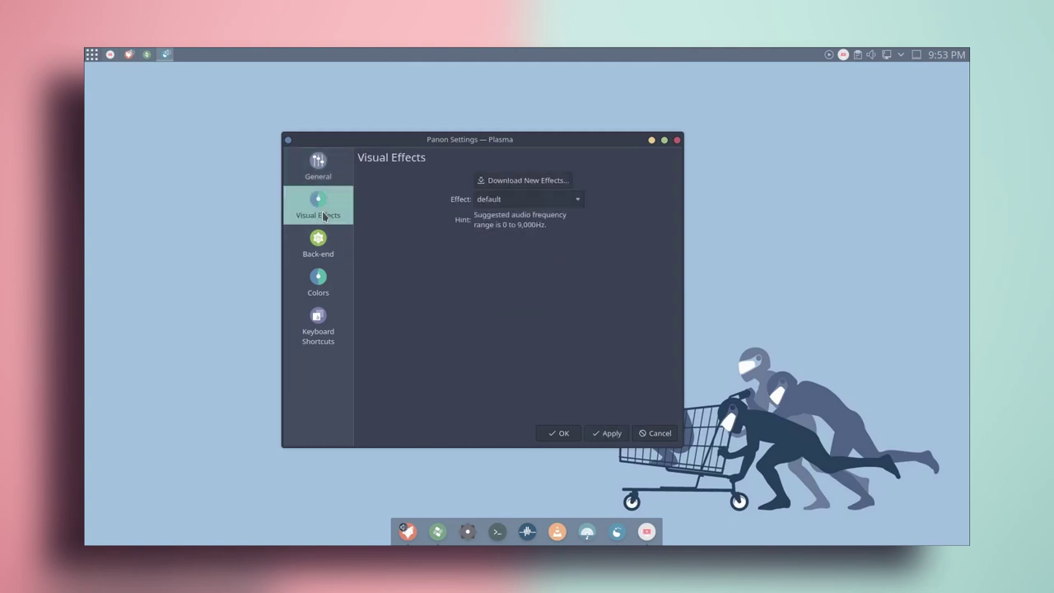
Install the rbn42-bar, 32px collection and rbn42-ball-in-tube effects for Panon and close the download window.
click(534, 182)
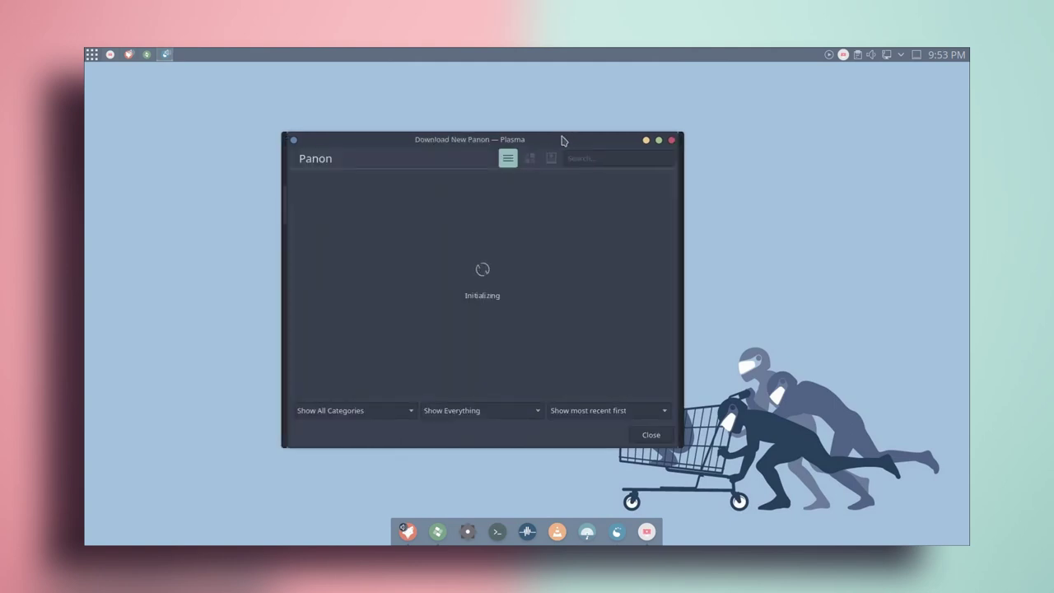
drag(562, 140, 279, 144)
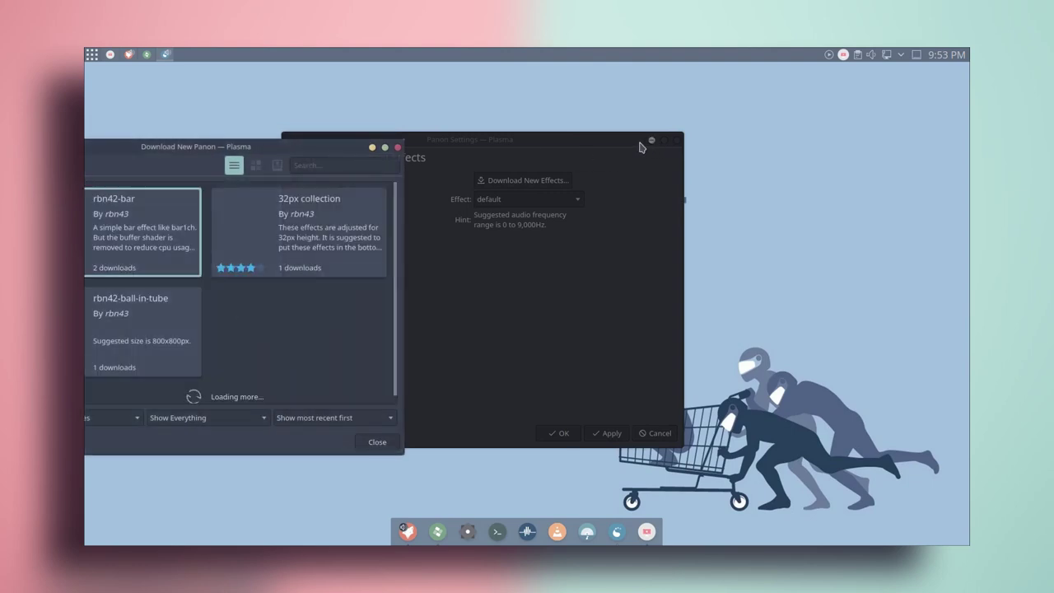
drag(641, 146, 664, 141)
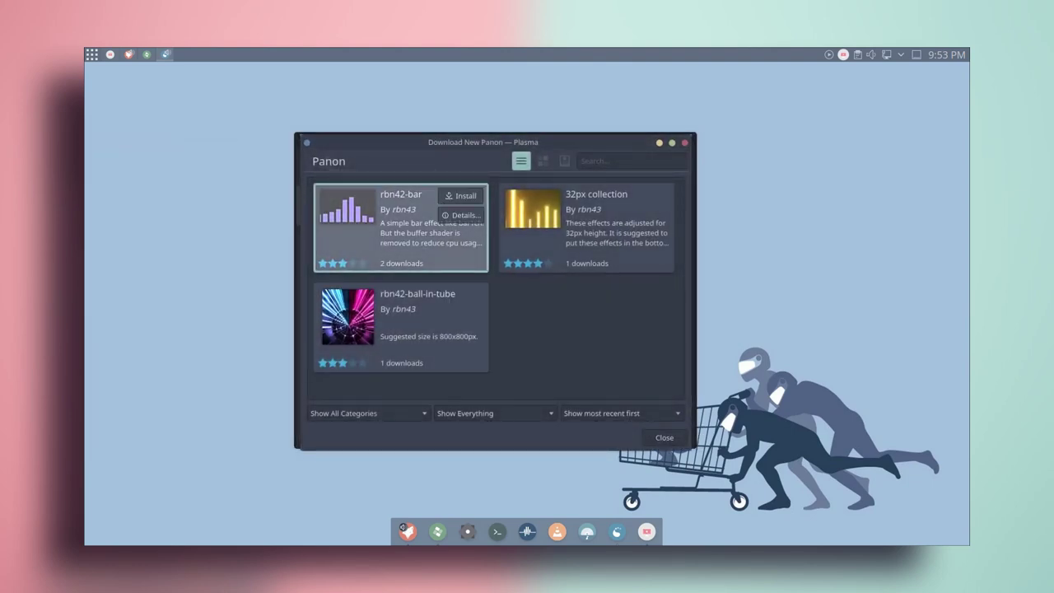
click(459, 195)
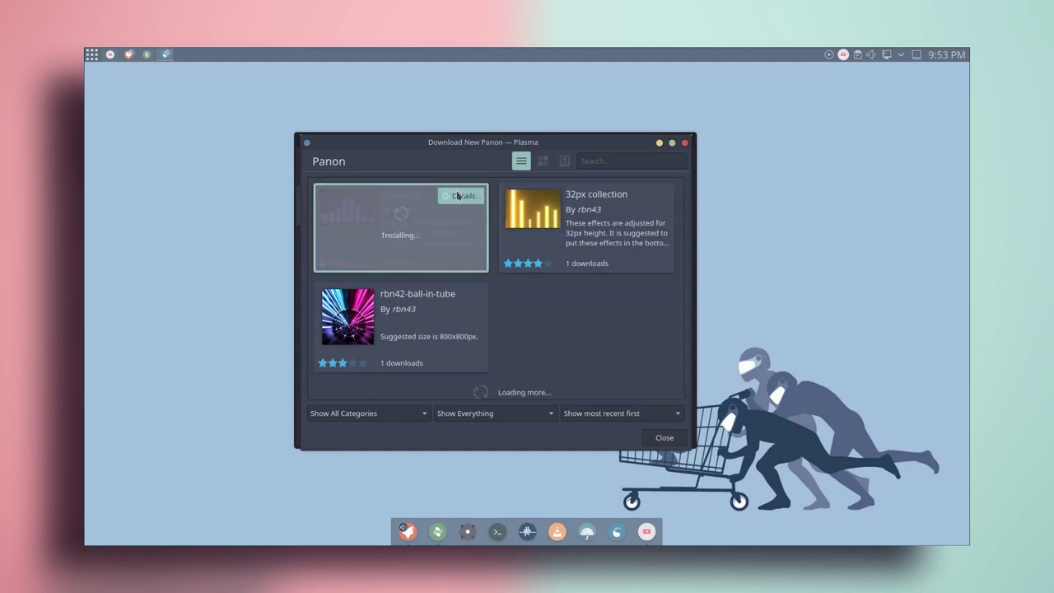
click(644, 202)
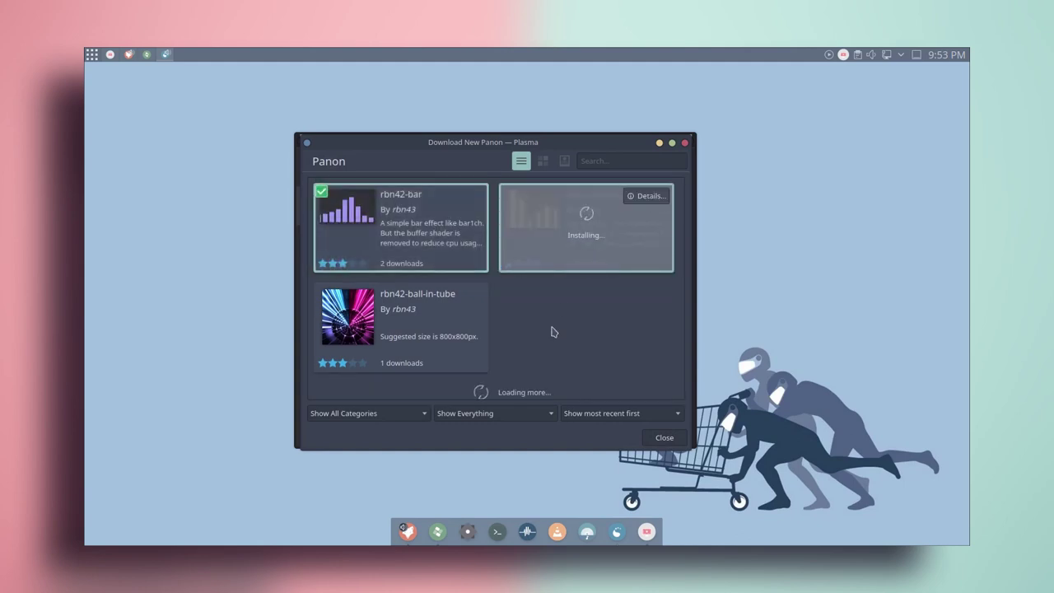
click(459, 295)
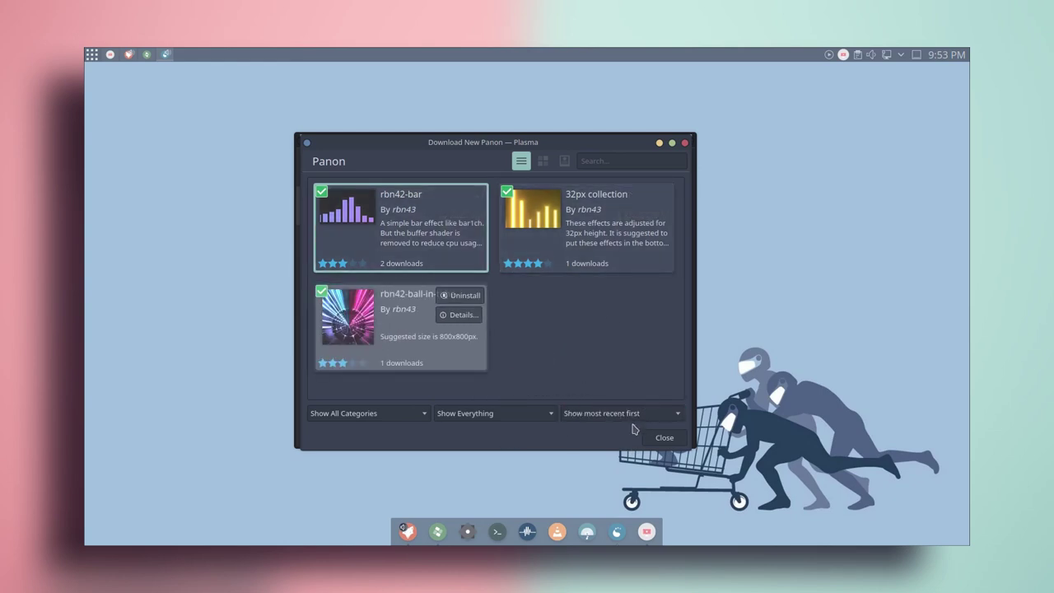
click(664, 438)
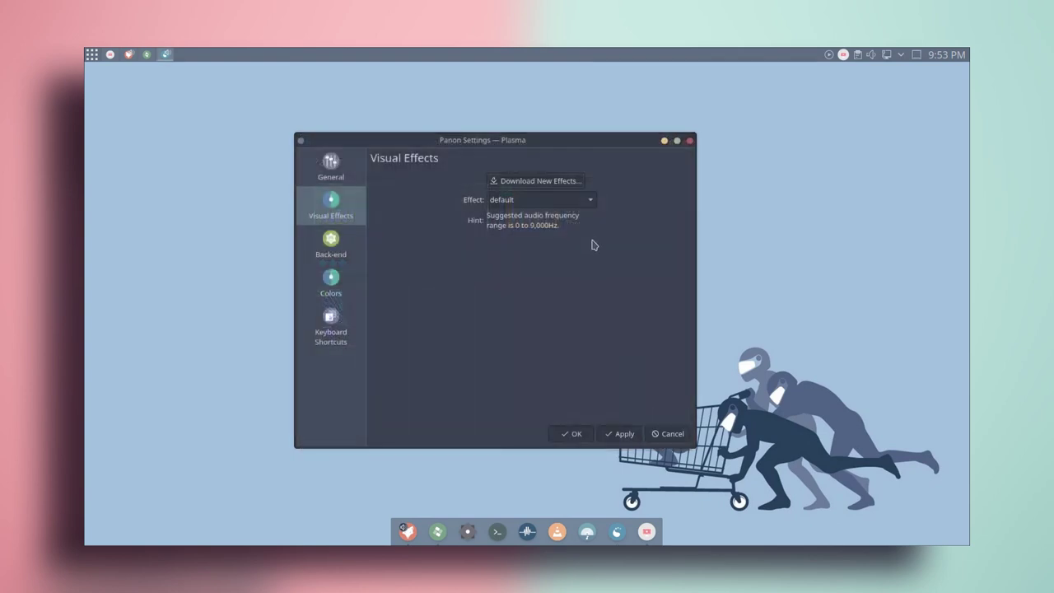
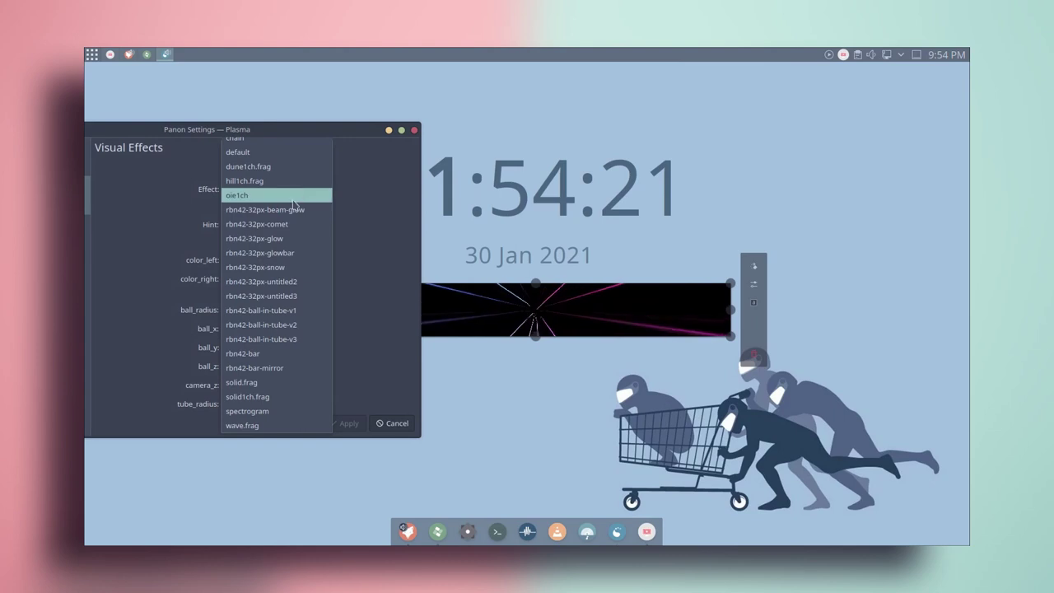
Apply the rbn42-bar visual effect to Panon and move the settings window clear of the widget.
click(260, 356)
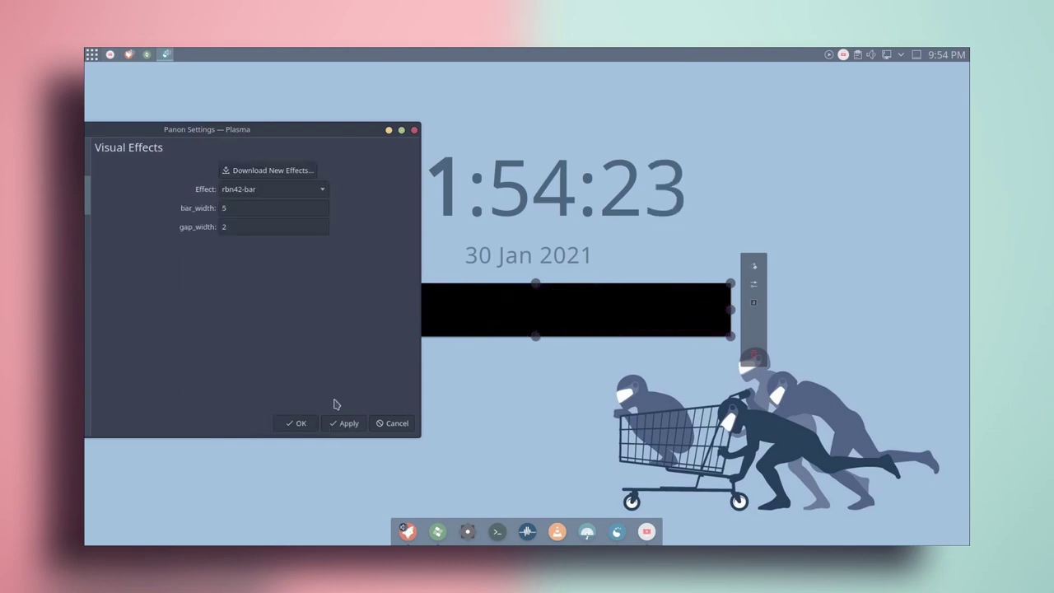
click(350, 427)
drag(313, 131, 266, 174)
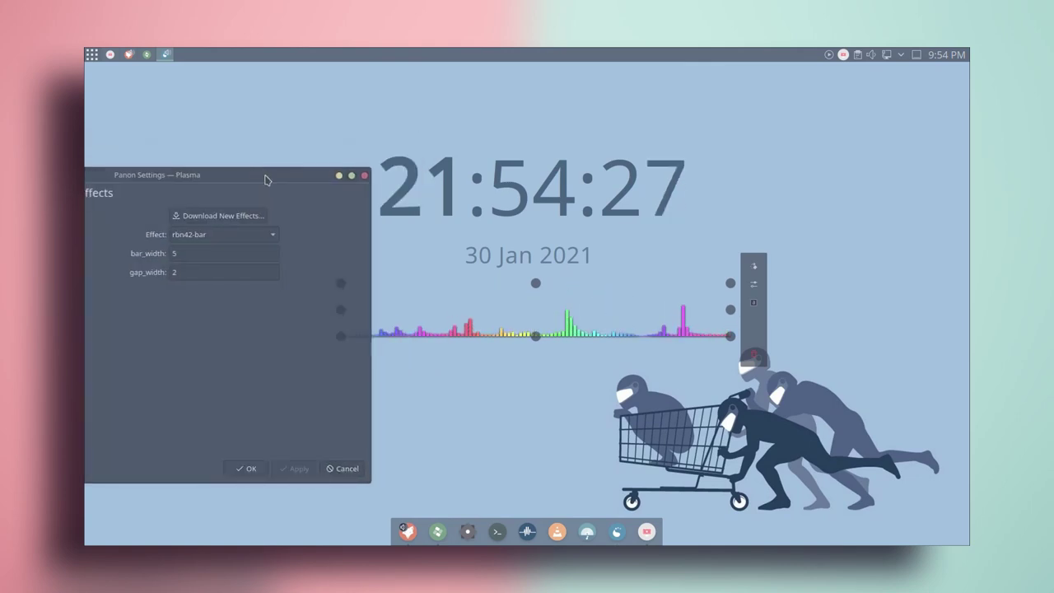
Narrow the Panon widget to about the width of the date and move it down to just above the dock.
drag(730, 310, 558, 312)
drag(454, 311, 505, 310)
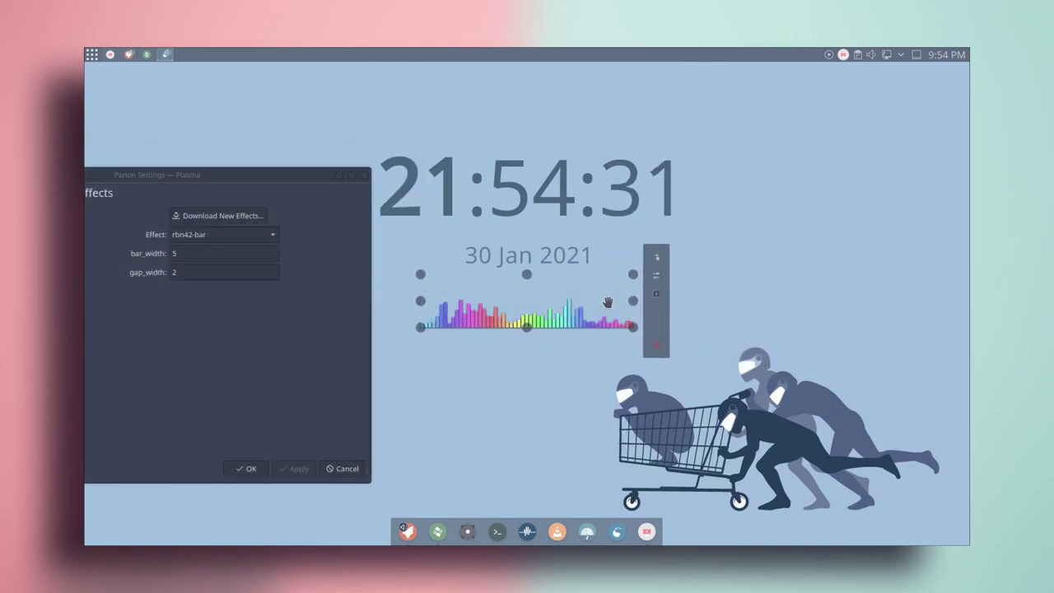
drag(634, 302, 601, 311)
drag(523, 317, 539, 317)
drag(437, 301, 450, 301)
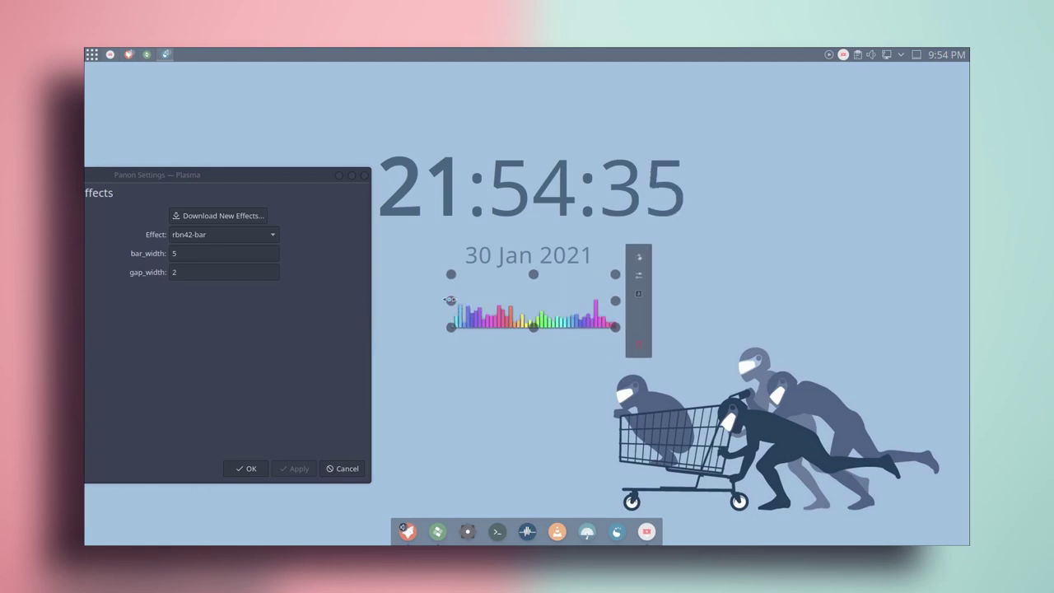
drag(616, 302, 589, 300)
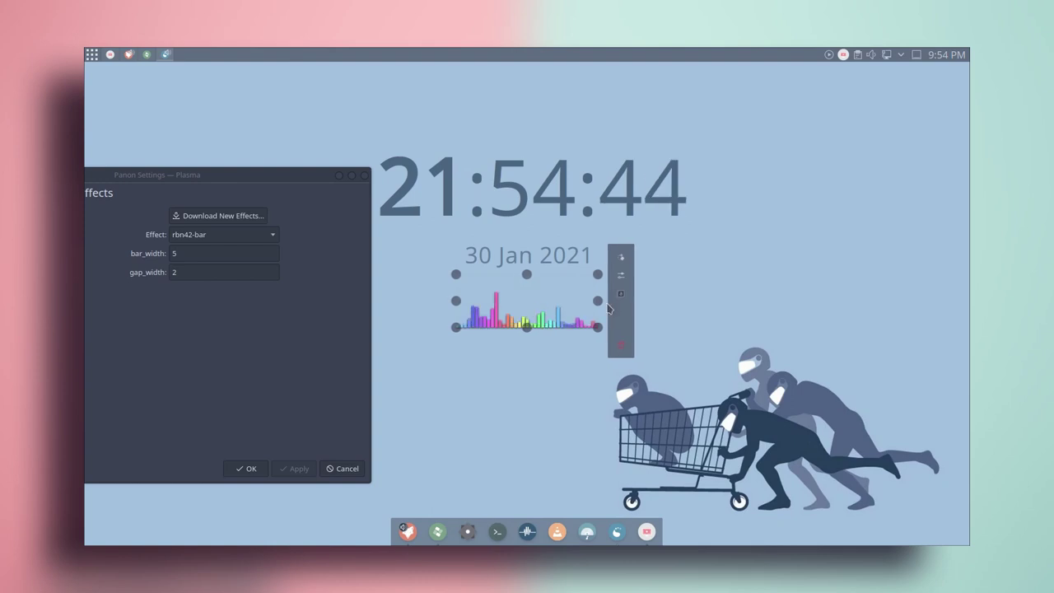
drag(599, 302, 589, 301)
drag(522, 313, 527, 350)
drag(527, 400, 531, 483)
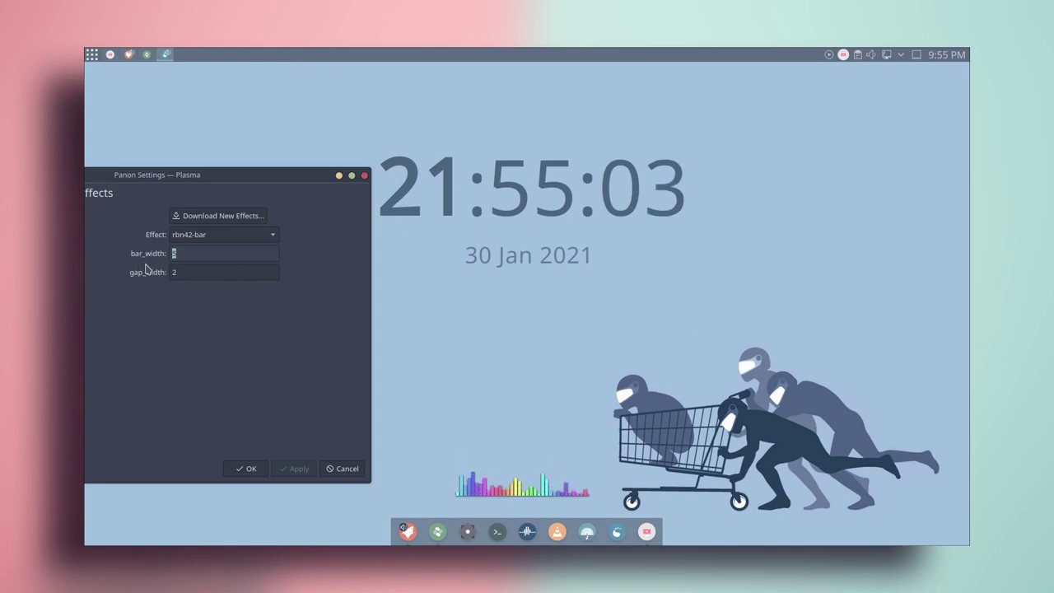
Apply a bar_width of 9 and a gap_width of 7 to the rbn42-bar effect and close the Panon settings.
click(299, 468)
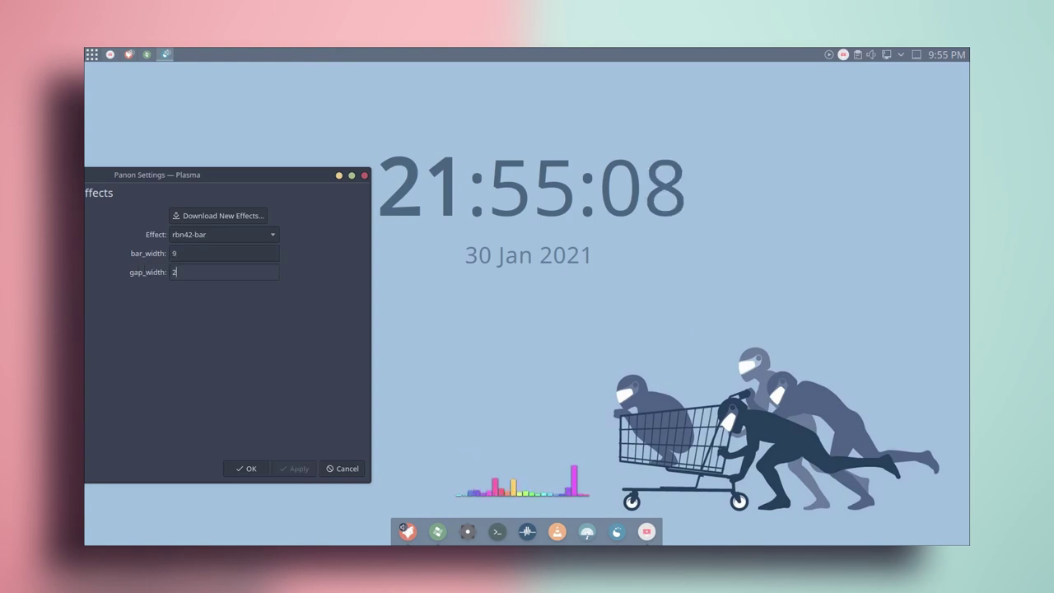
text(1)
click(301, 469)
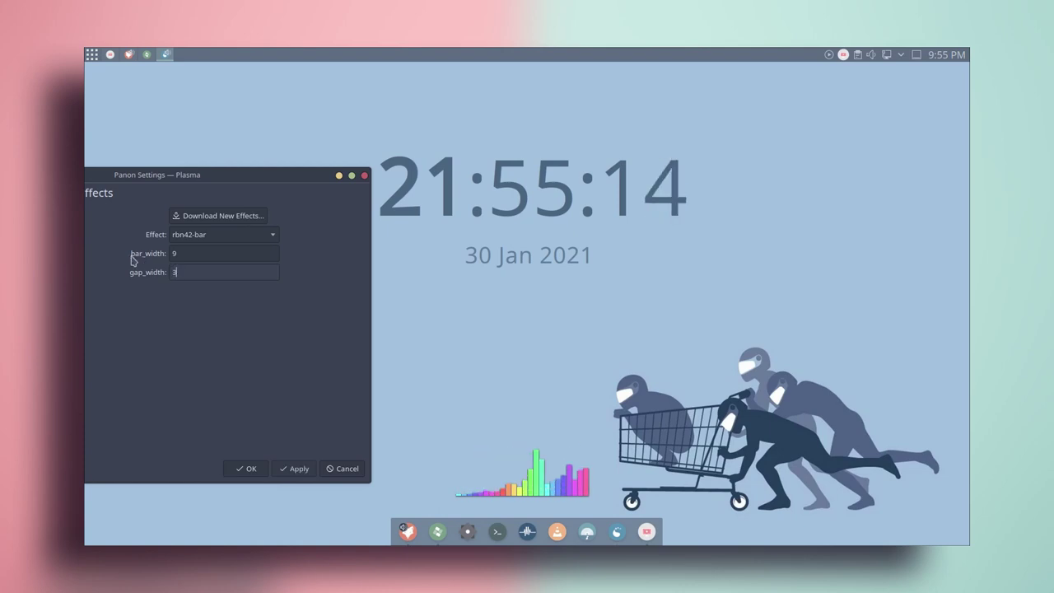
click(309, 470)
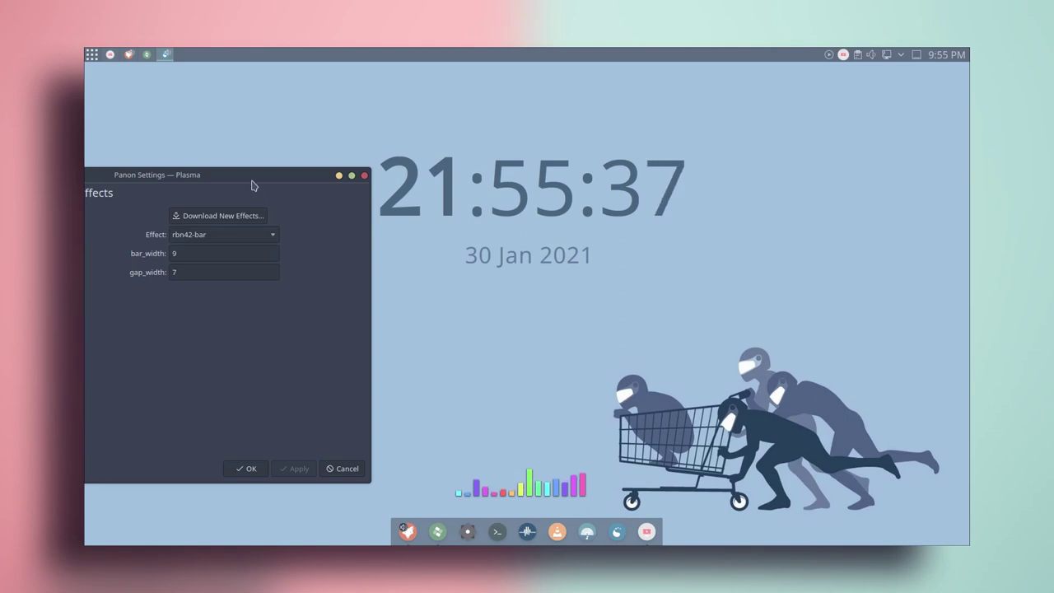
drag(252, 176, 412, 117)
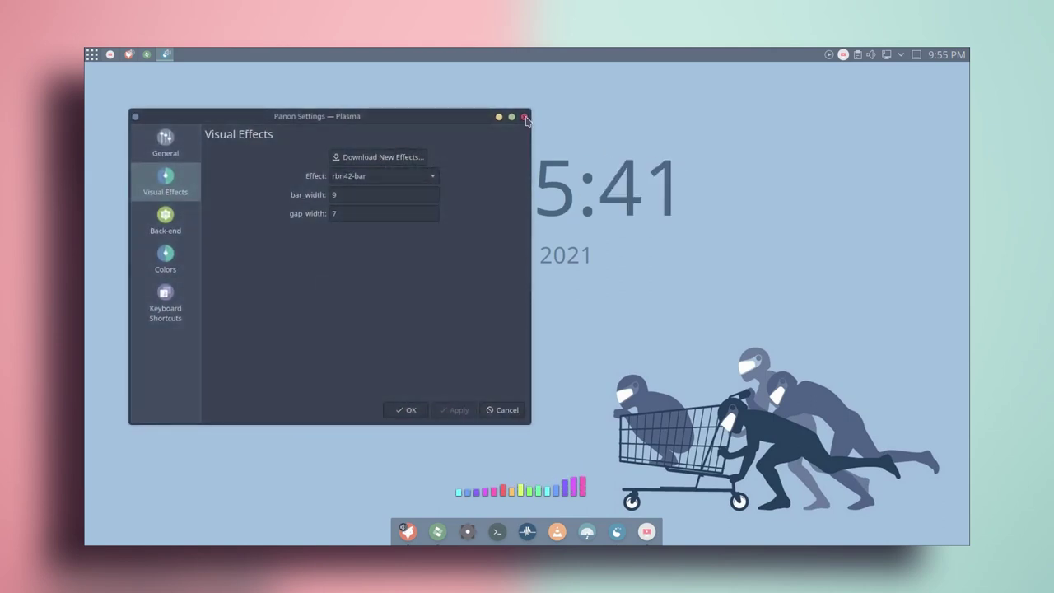
click(524, 116)
In layout editing, widen the Panon widget slightly and move it back to the center beneath the date.
right_click(551, 479)
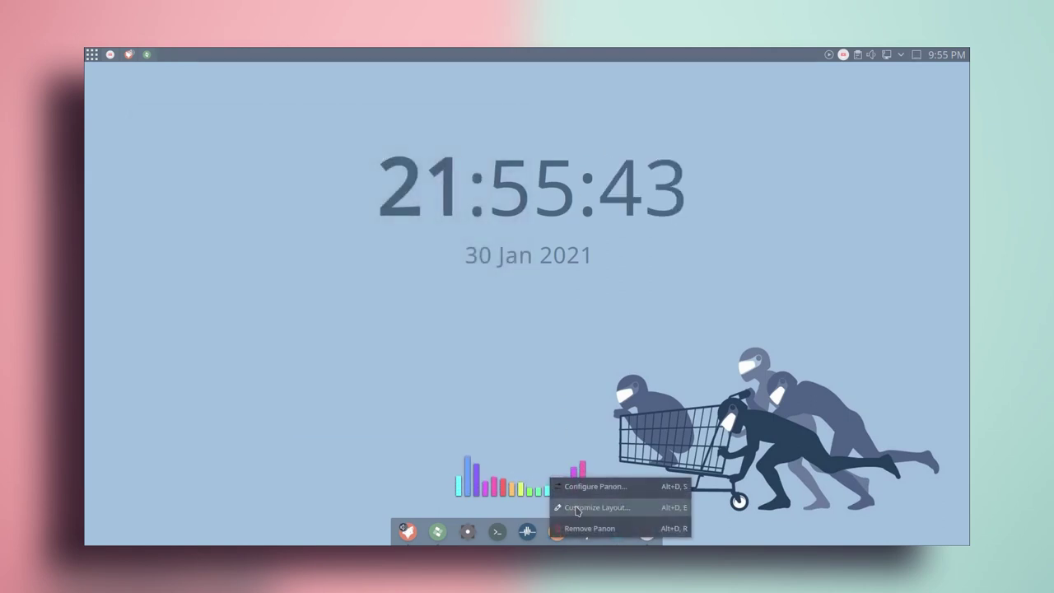
click(578, 509)
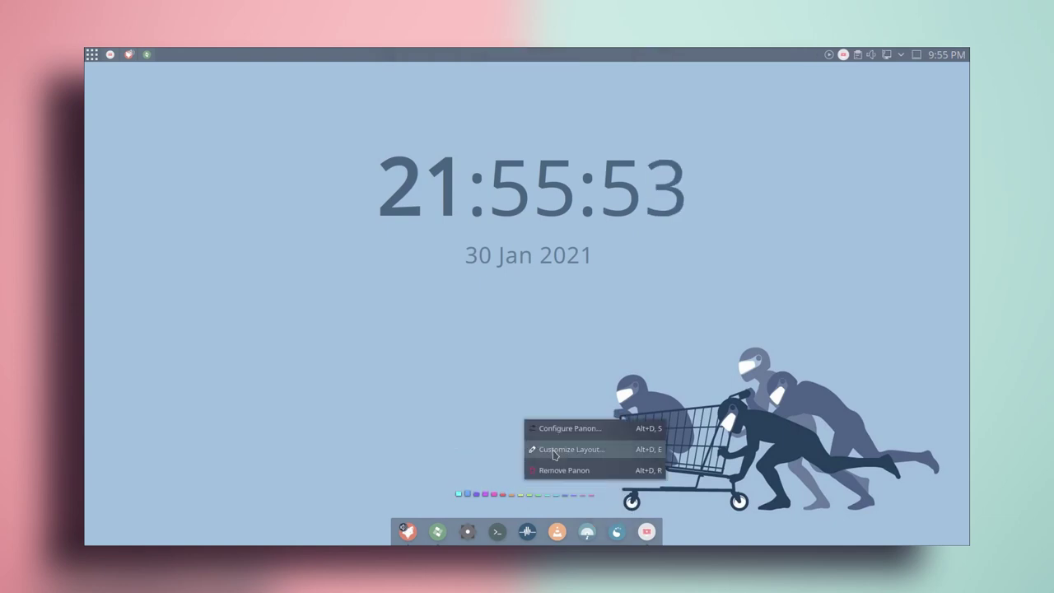
click(577, 450)
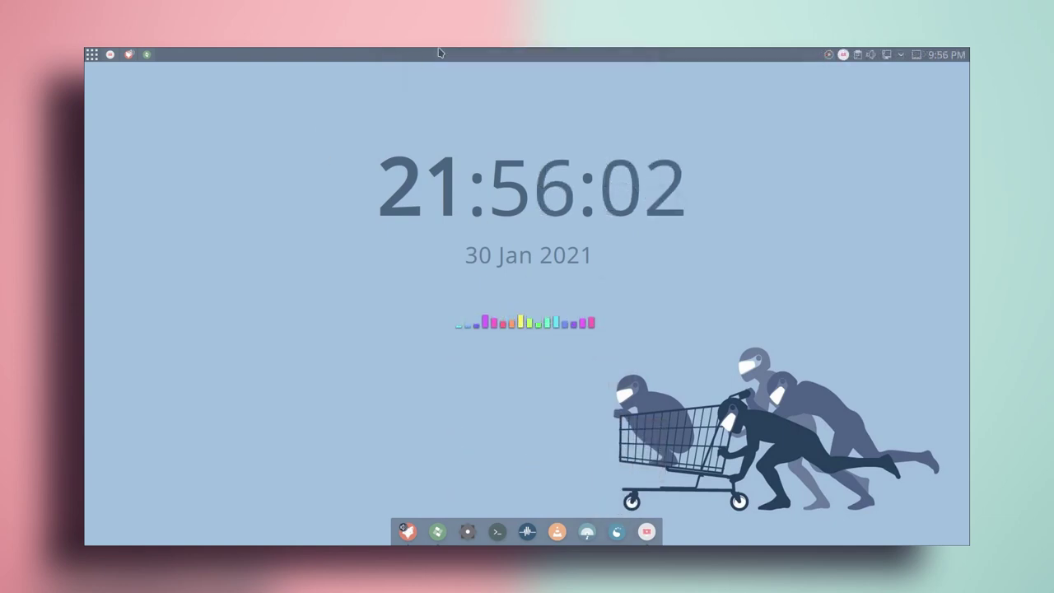
Set the top panel's visibility to Auto Hide and leave panel editing.
right_click(679, 60)
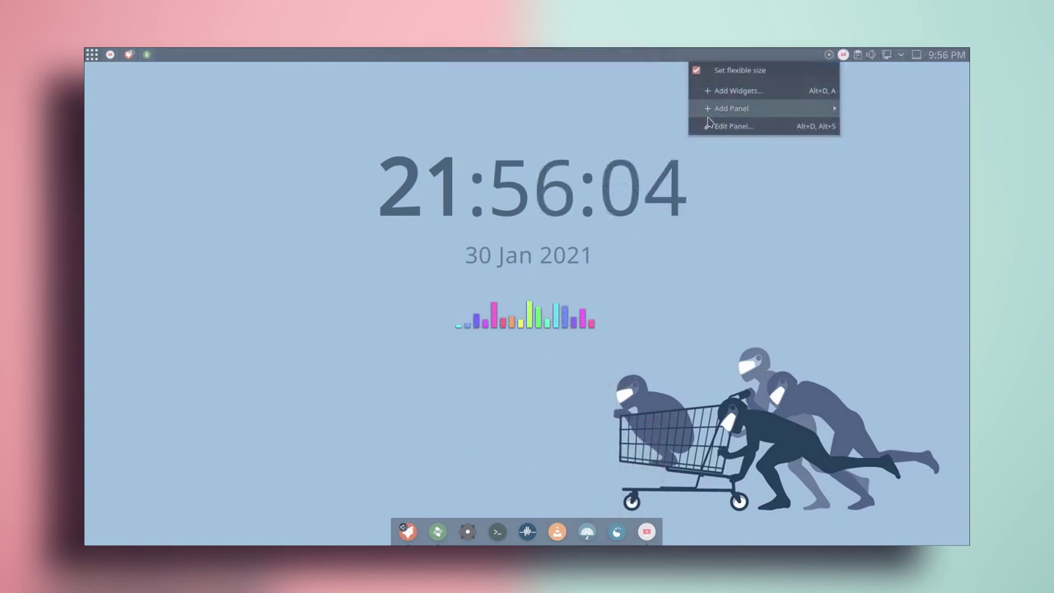
click(696, 123)
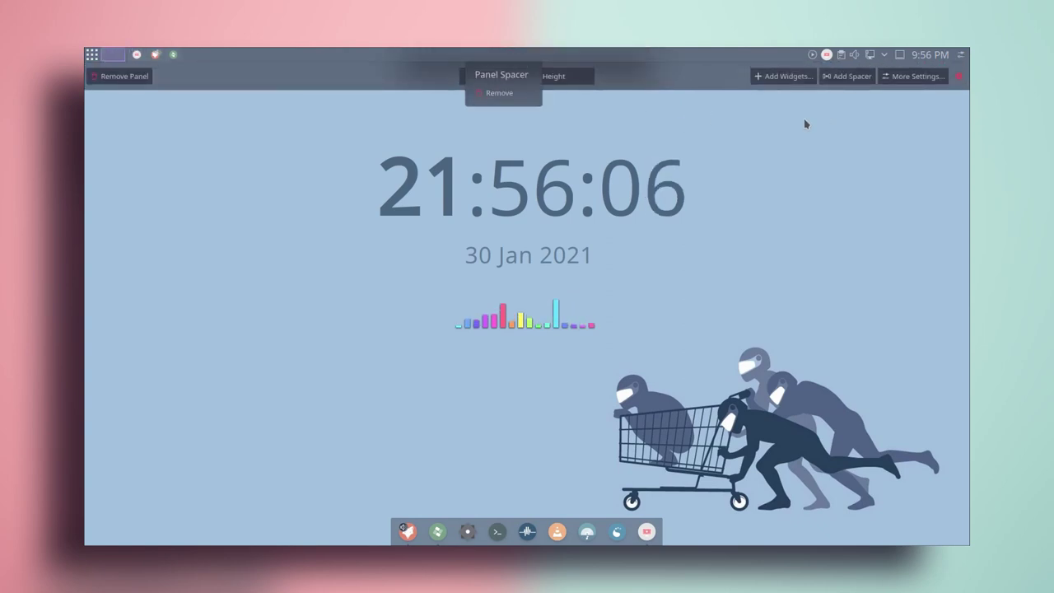
click(916, 76)
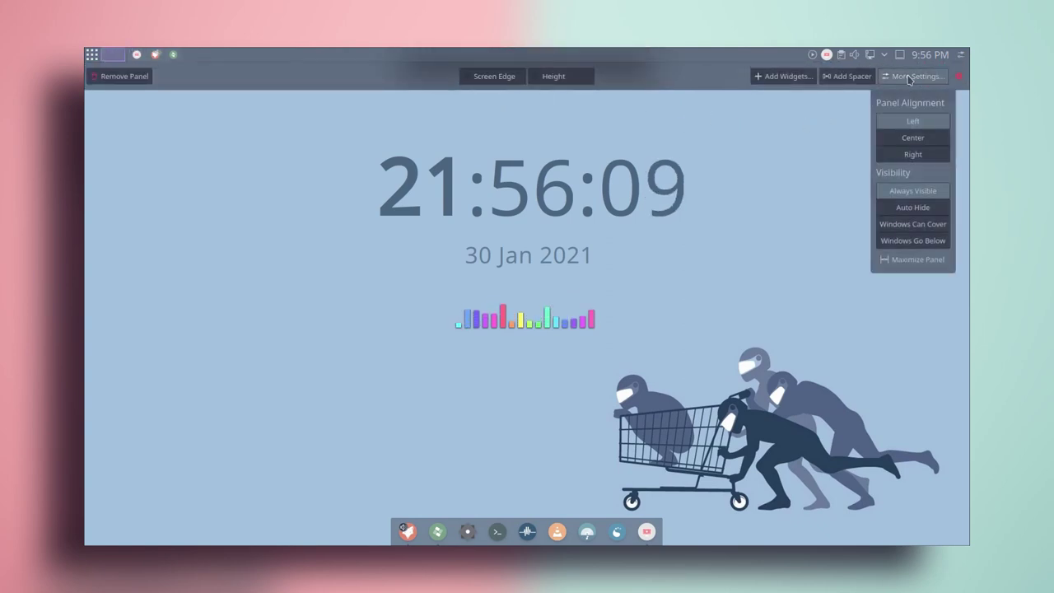
click(906, 208)
click(807, 133)
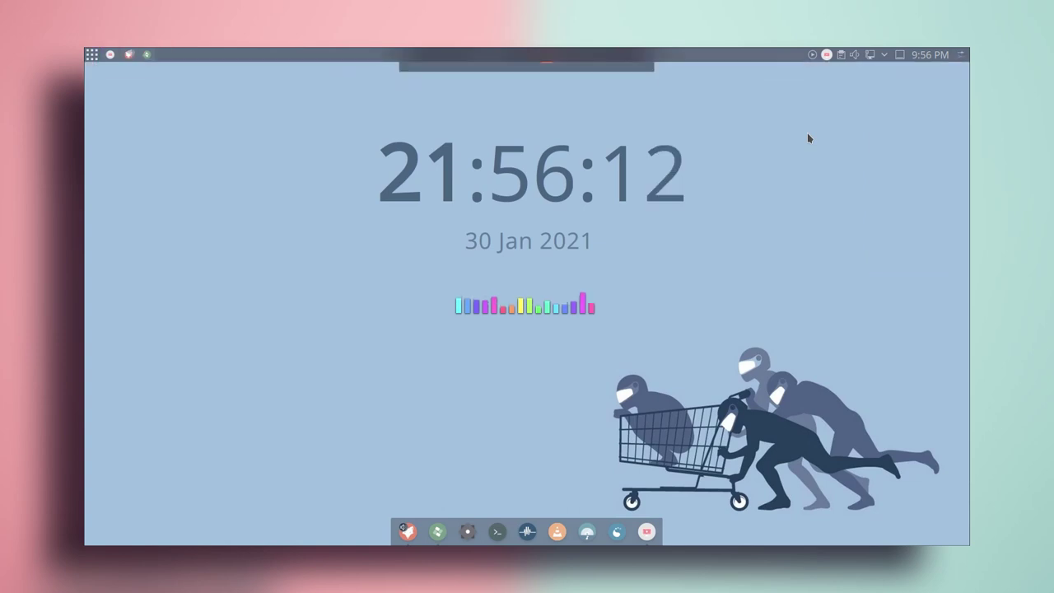
Open the Desktop Effects settings by searching for effec, and apply the Squash and Fall Apart effects.
mouse_move(209, 50)
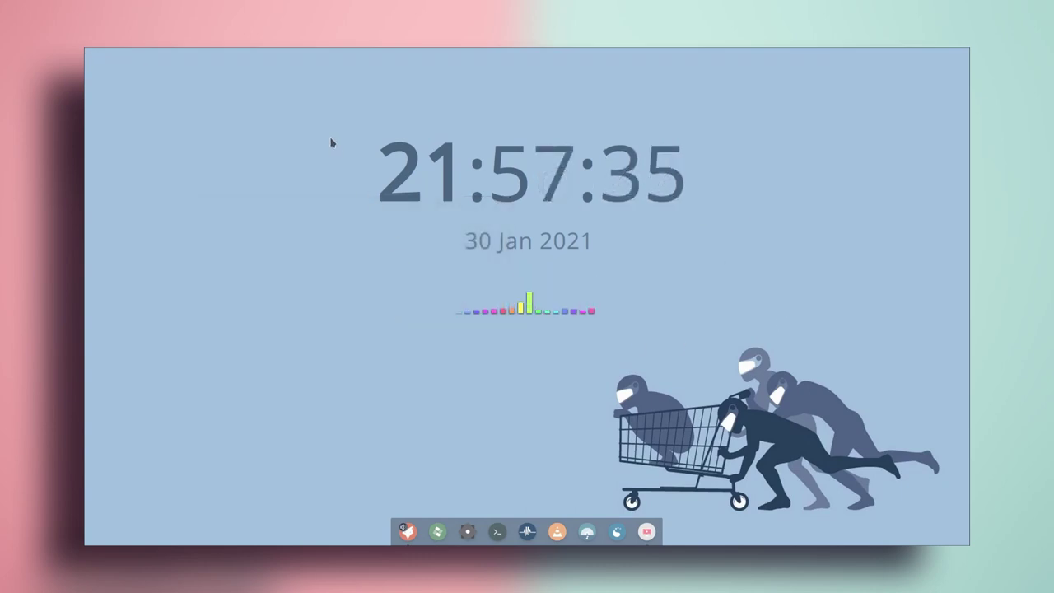
click(91, 56)
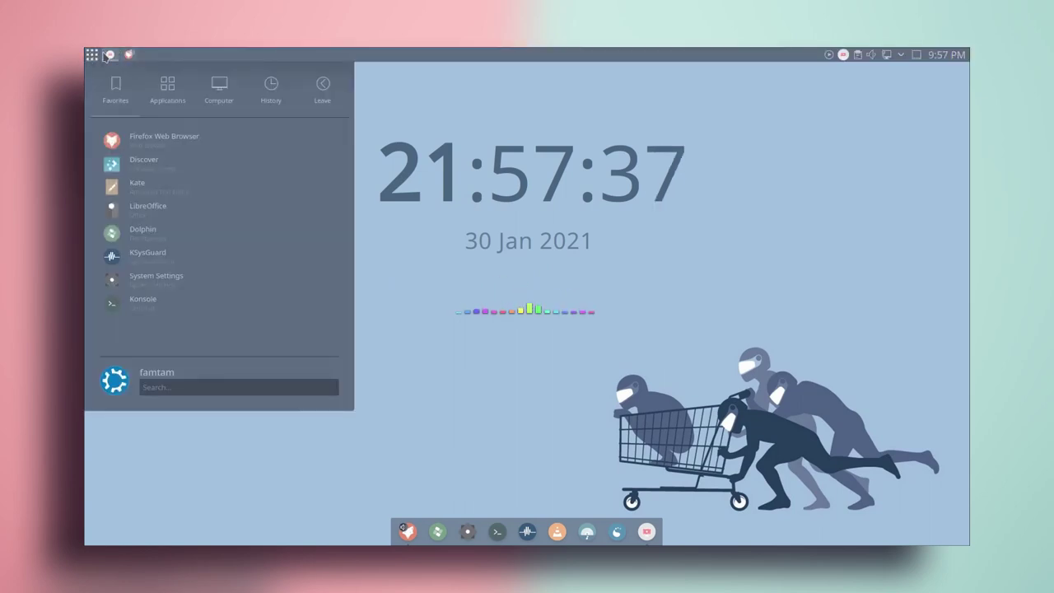
text(effe)
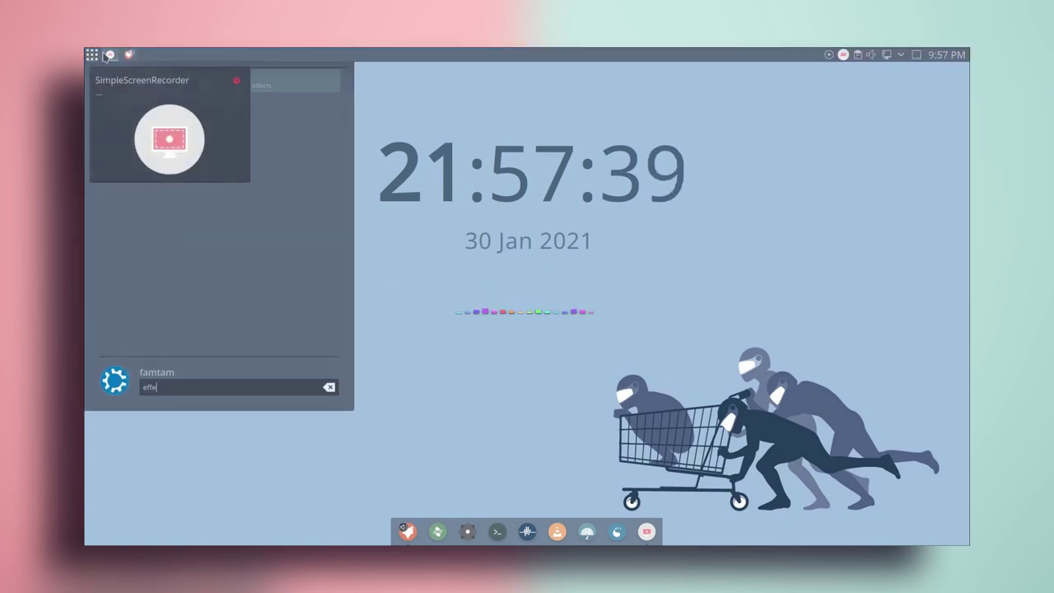
text(c)
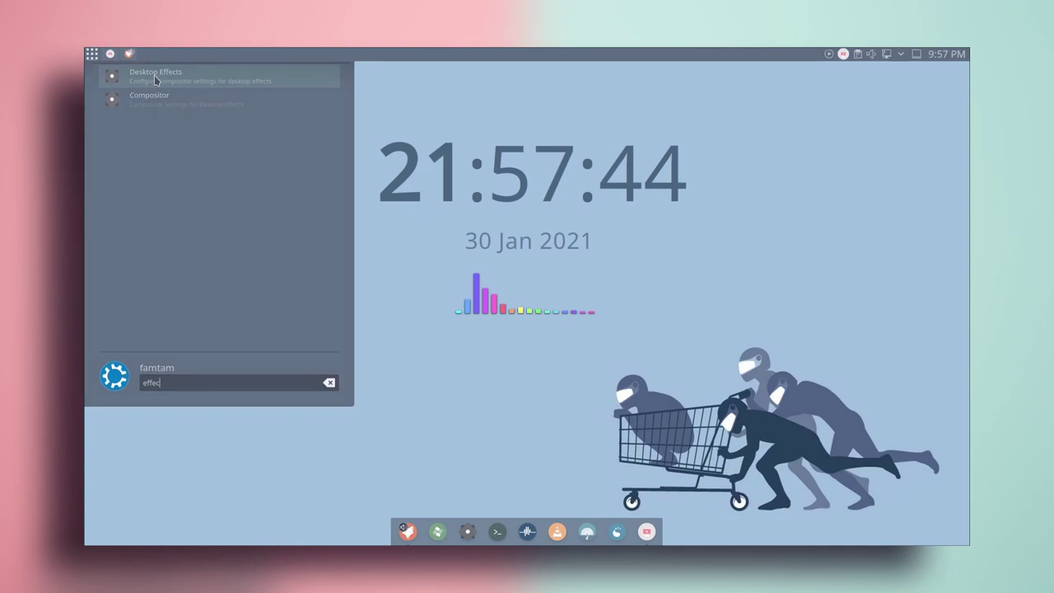
click(154, 75)
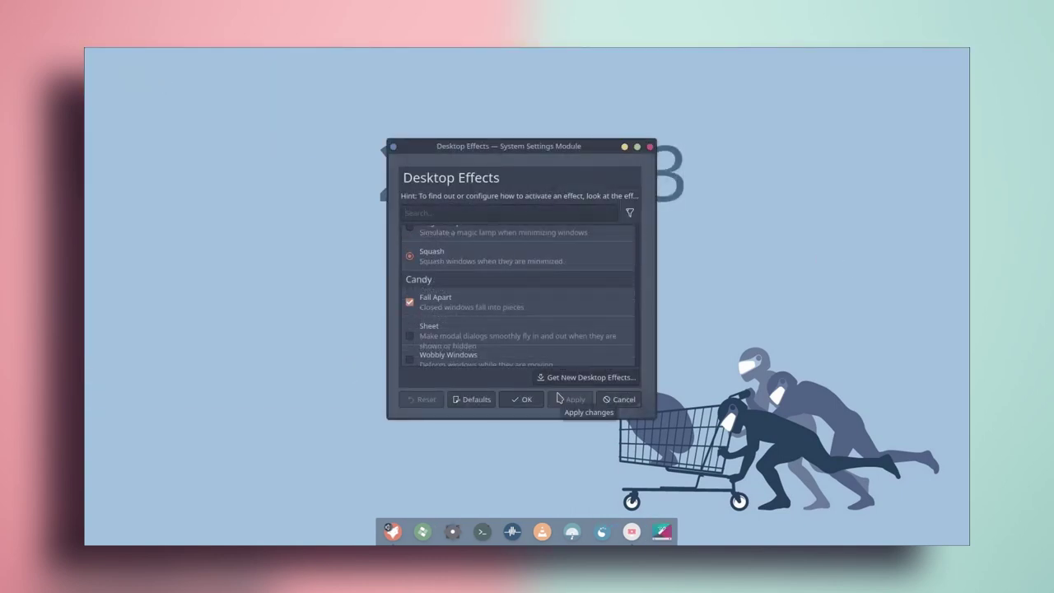
Open a Dolphin window, move it toward the desktop's center, and close it to test the window-closing effect.
click(422, 532)
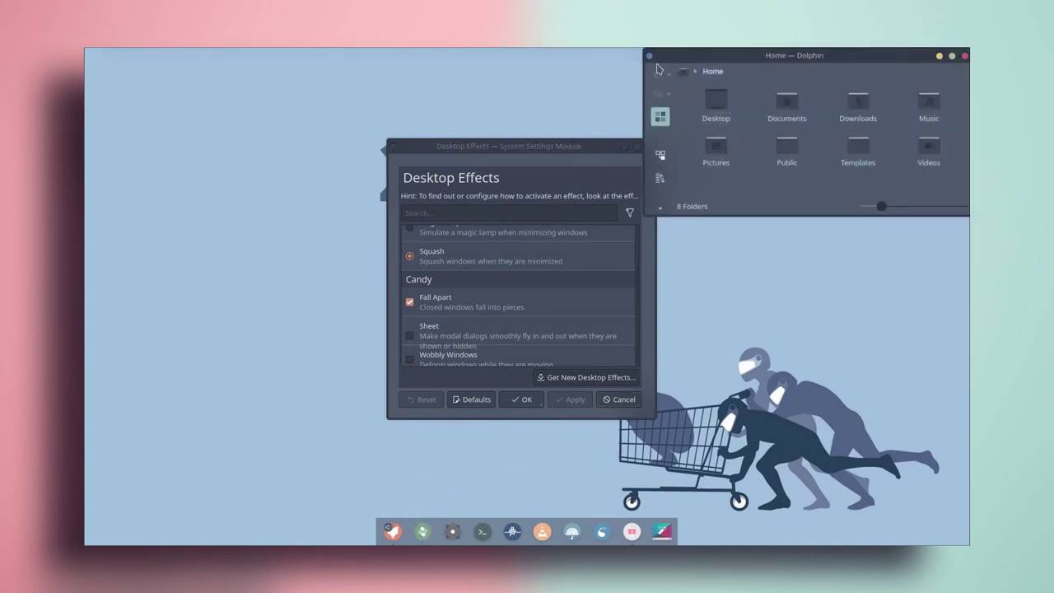
drag(659, 63, 173, 245)
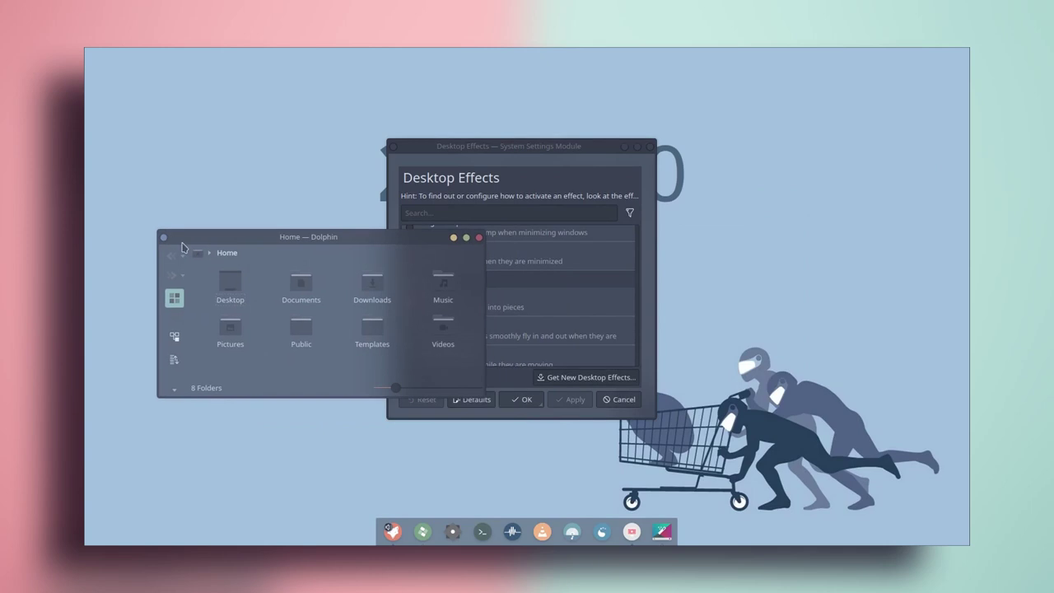
click(479, 238)
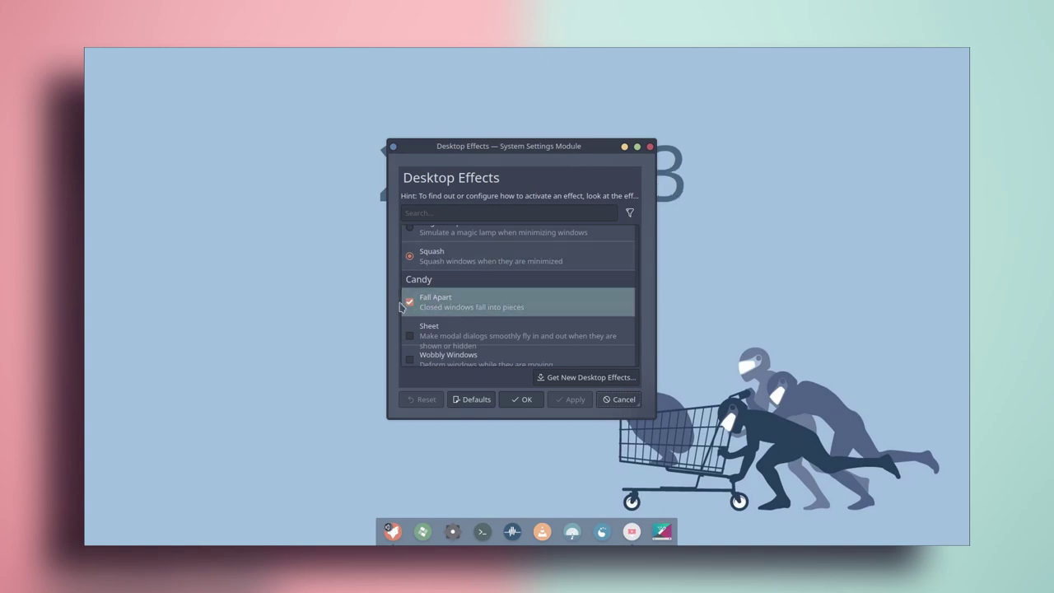
Search the desktop effects for fall apart, toggle the Fall Apart effect, and apply the change.
click(449, 215)
text(fall apart)
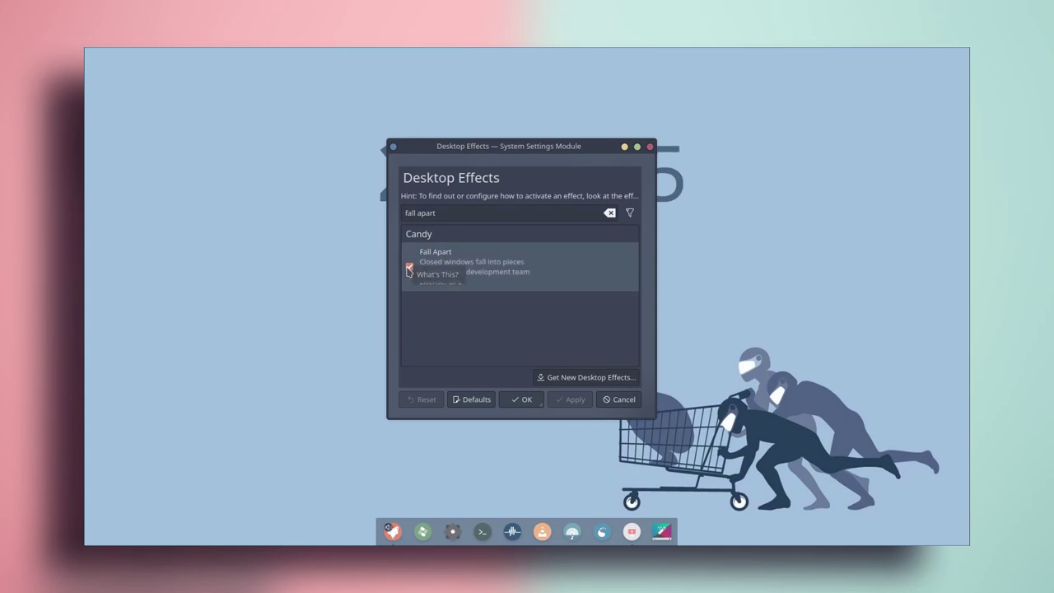
click(409, 268)
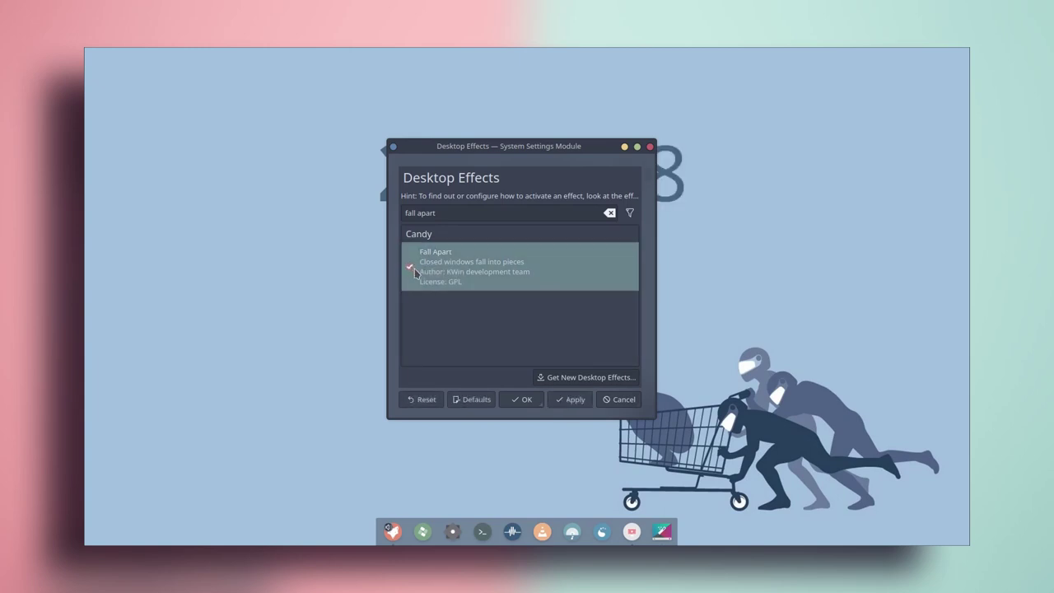
click(571, 400)
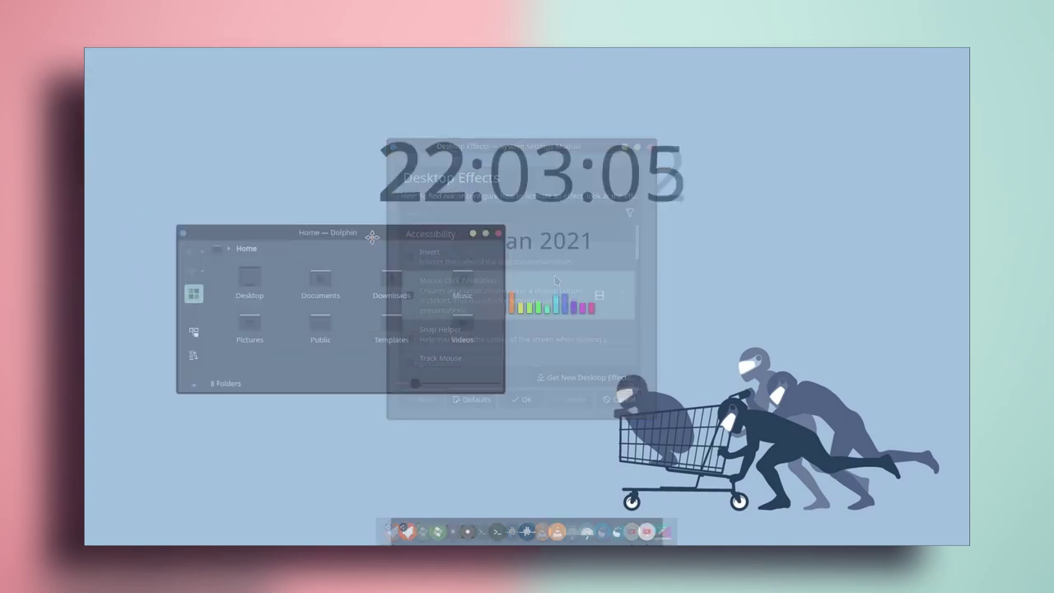
Minimize and restore the Dolphin window repeatedly, closing and reopening it once, to examine the minimizing and closing animations.
click(439, 531)
click(439, 531)
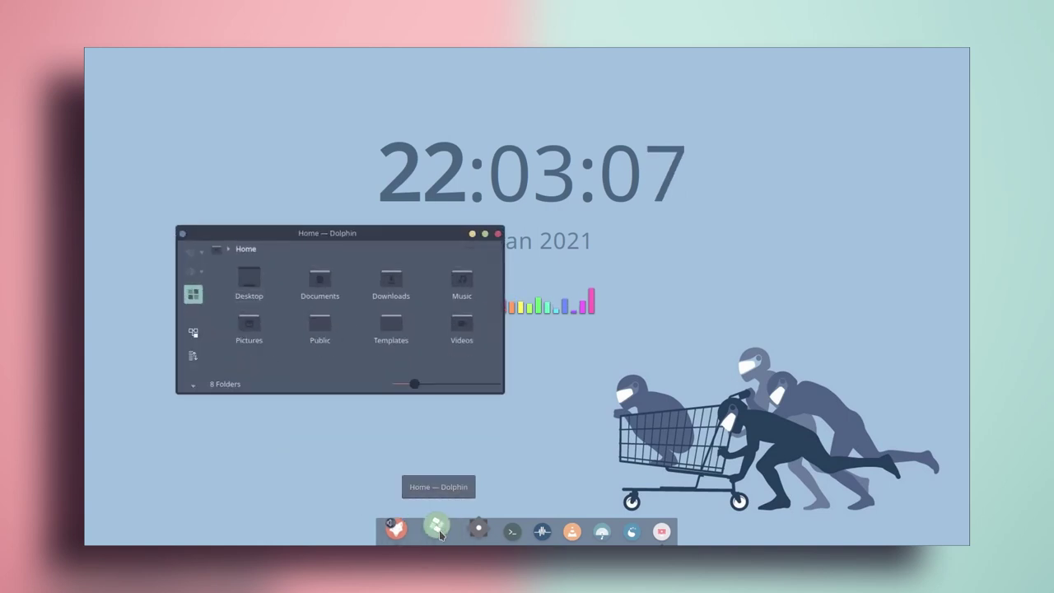
click(439, 531)
click(439, 531)
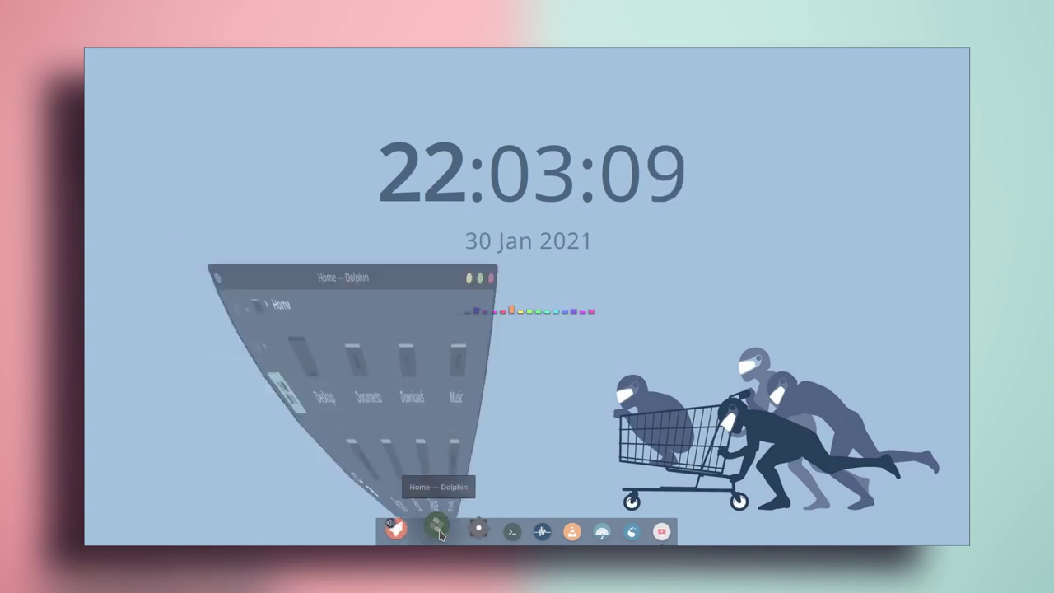
click(498, 234)
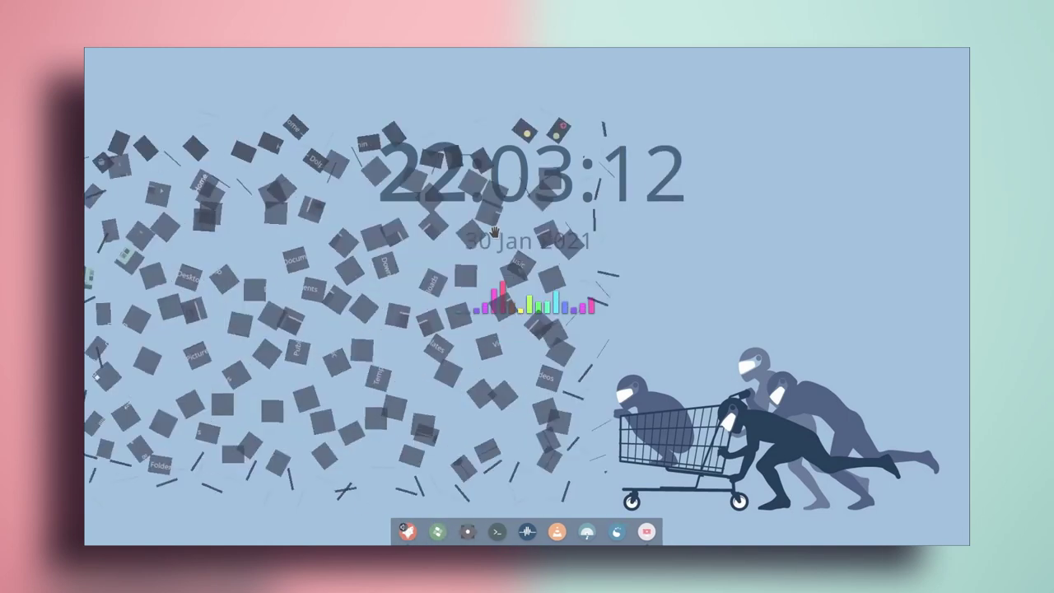
click(439, 531)
click(439, 531)
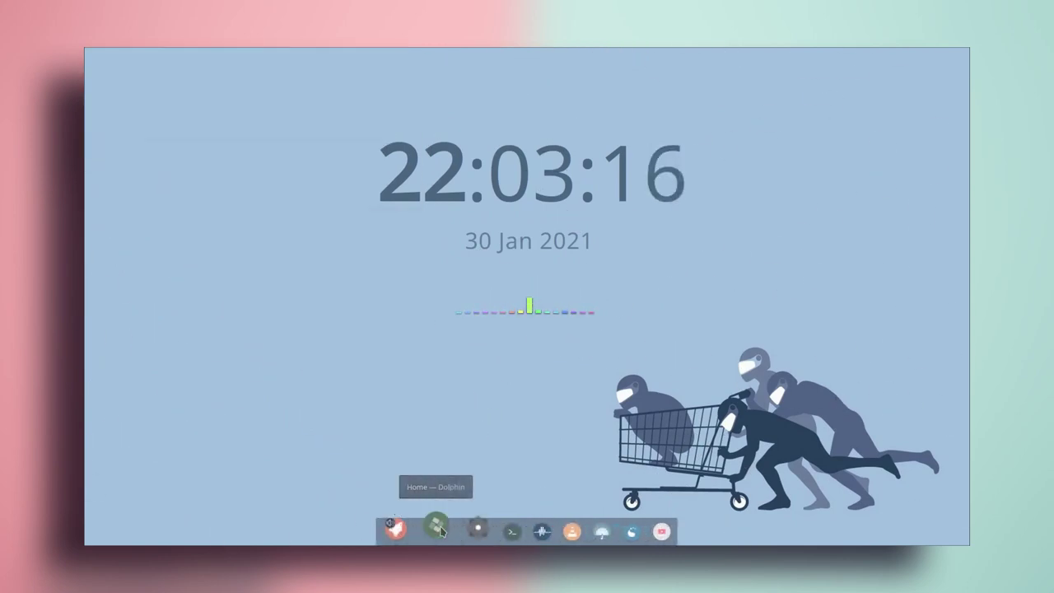
click(440, 531)
click(439, 531)
click(439, 531)
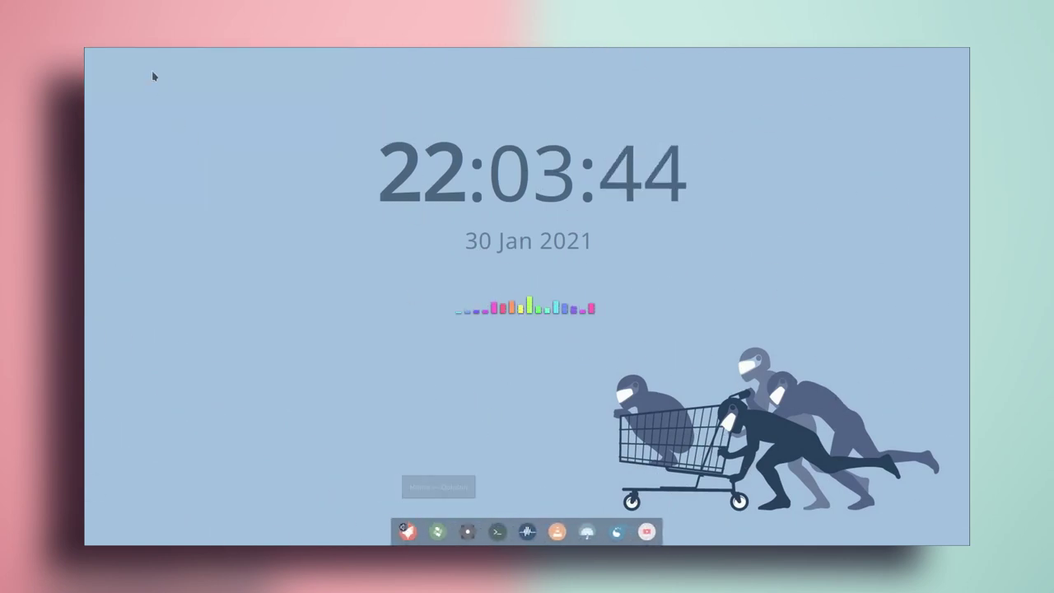
Open the Desktop Effects settings by searching for effect and turn off the Magic Lamp effect.
mouse_move(120, 53)
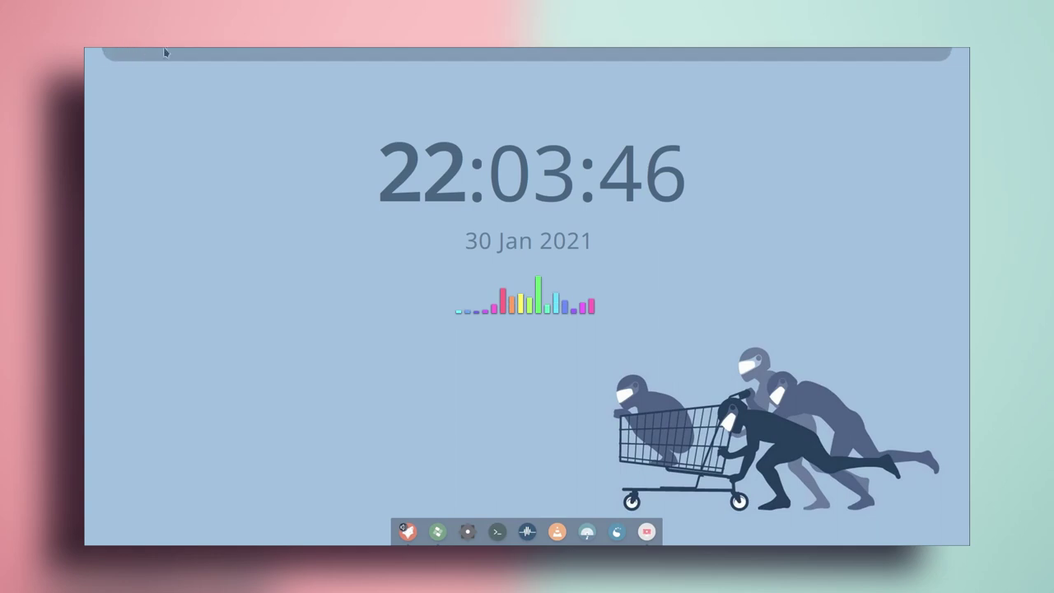
click(91, 55)
text(effect)
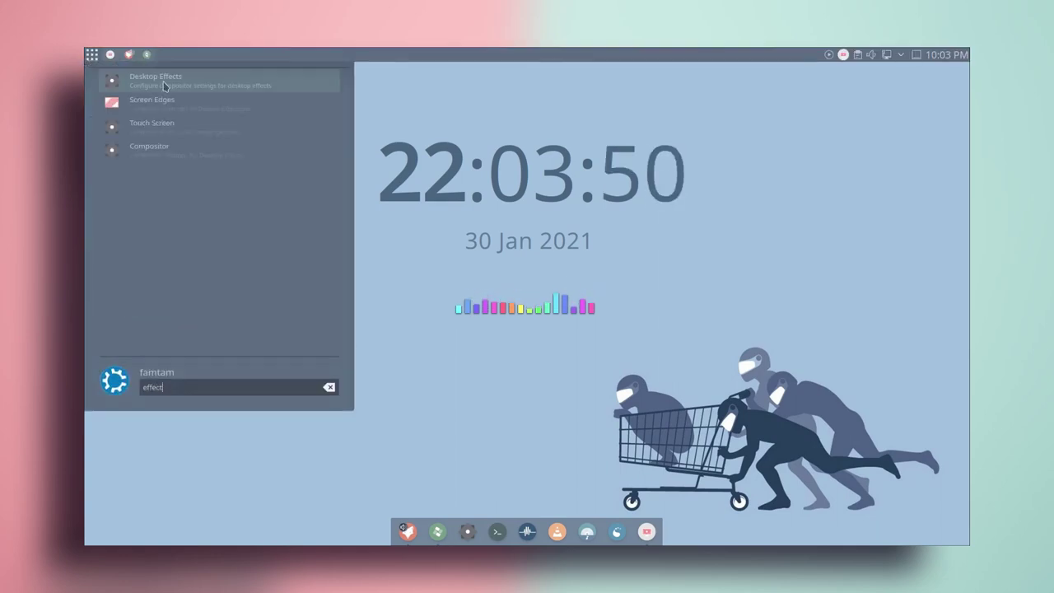
key(Return)
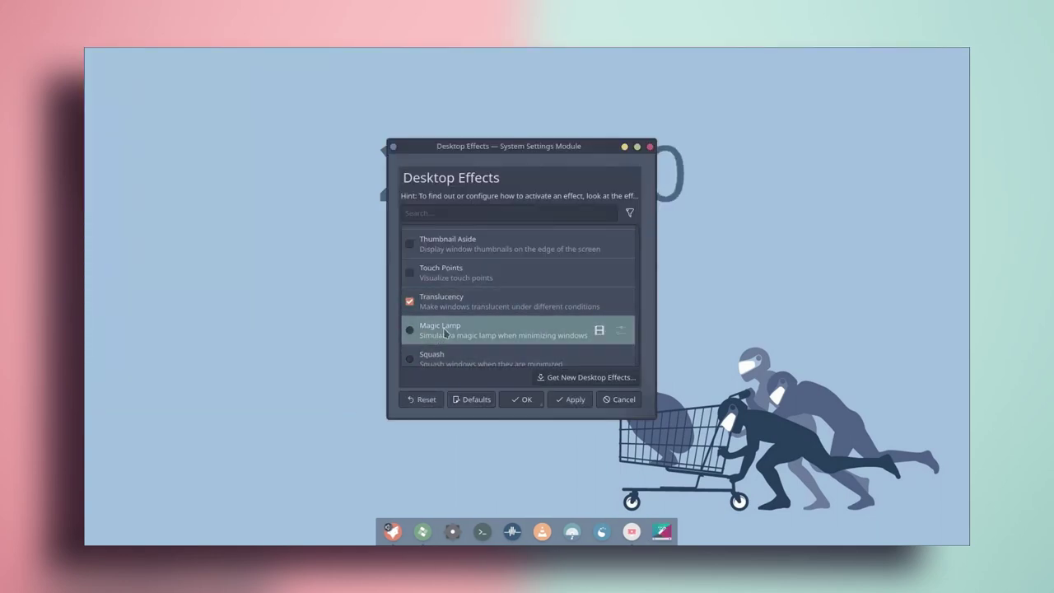
scroll(521, 277, up, 10)
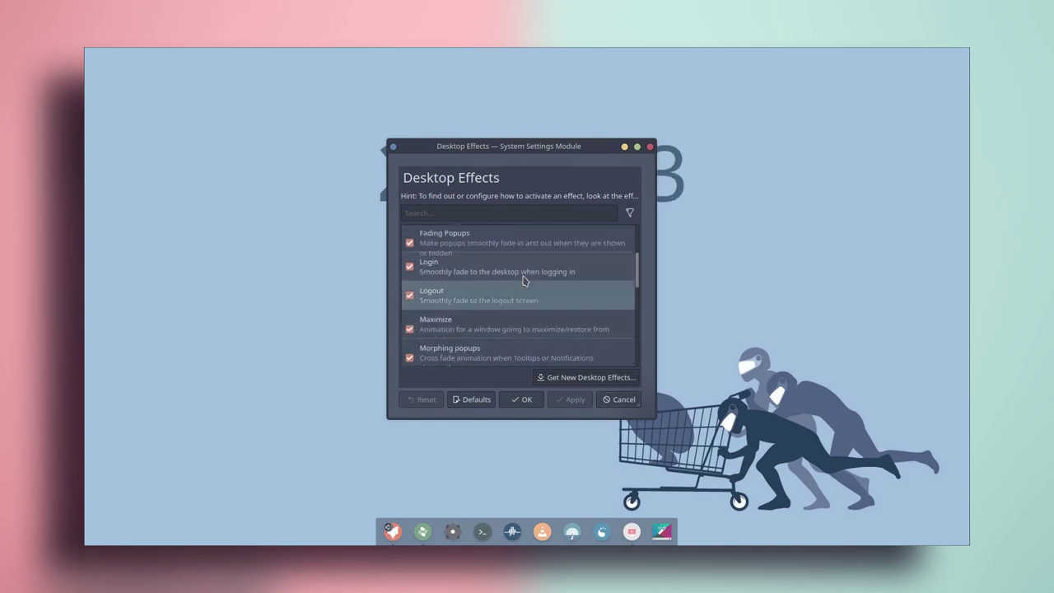
Turn off the Fall Apart effect under Candy, apply the change, and close the Desktop Effects settings.
scroll(521, 277, up, 3)
scroll(520, 271, down, 3)
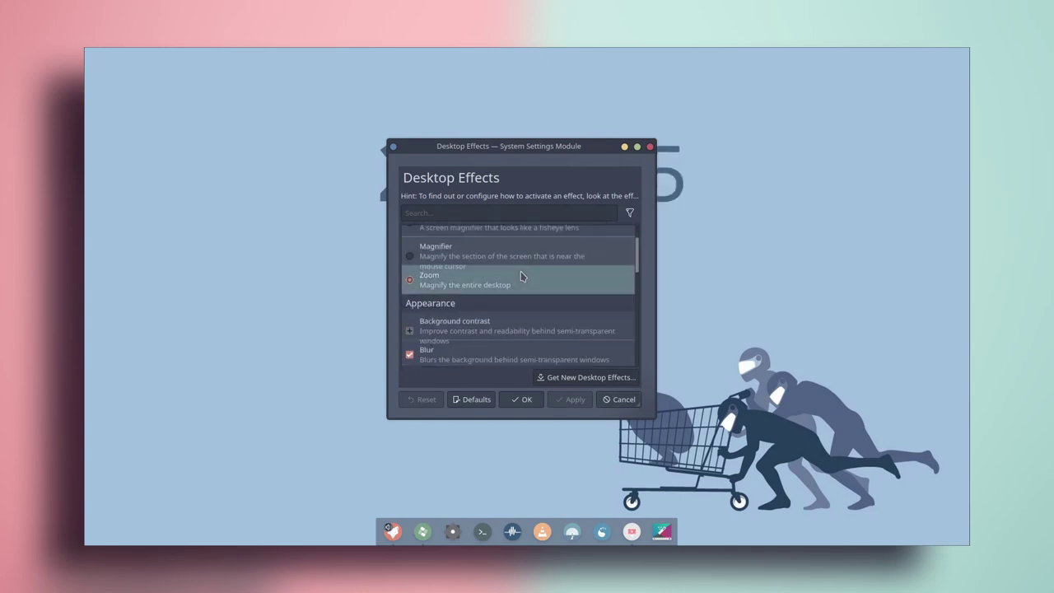
scroll(520, 280, down, 5)
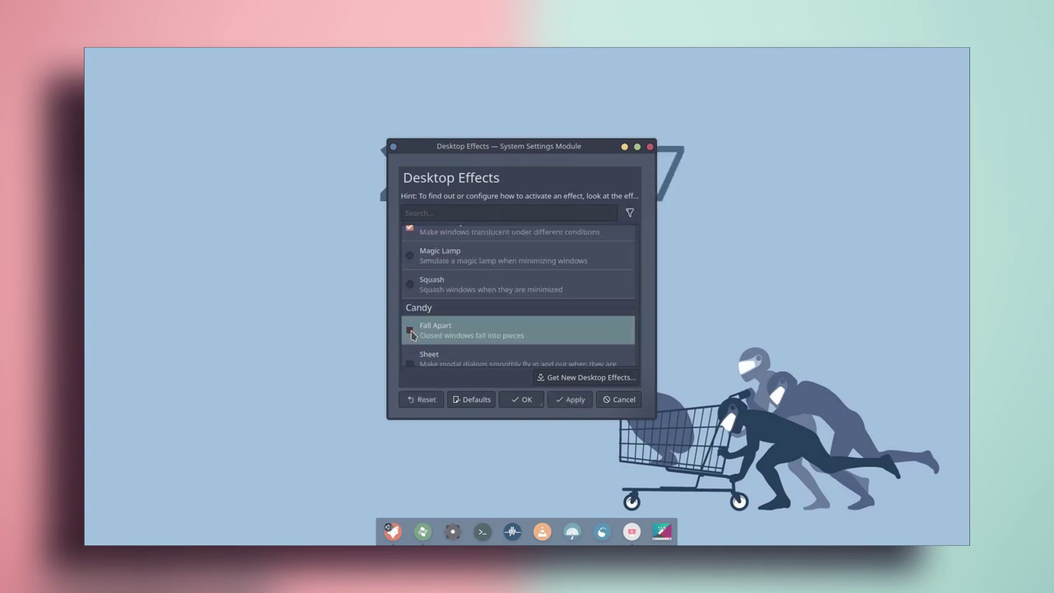
click(570, 400)
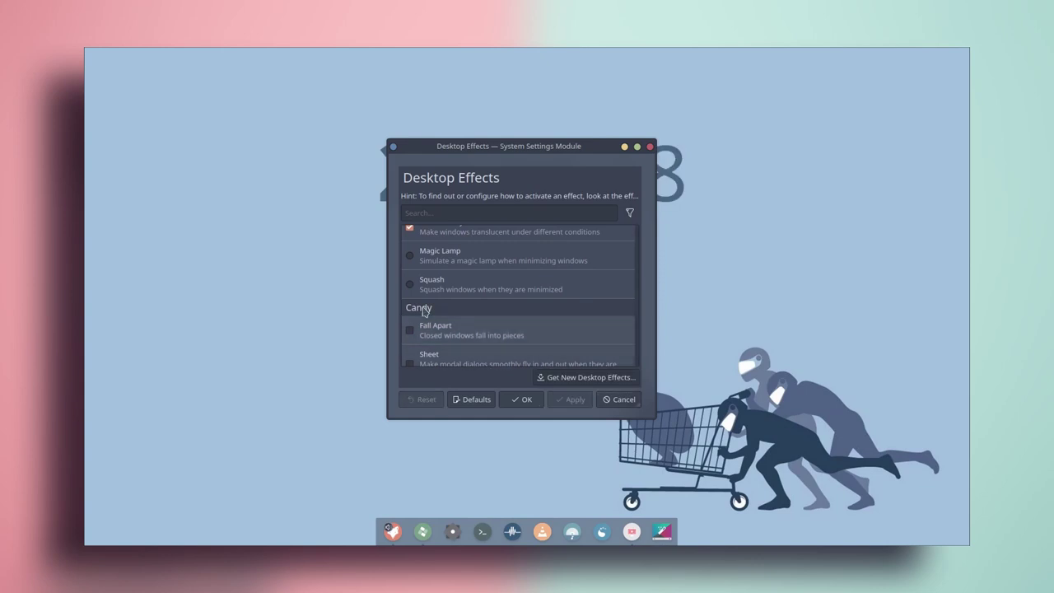
click(518, 400)
Open Dolphin, minimize and restore it, and move its window toward the desktop's center to check the window animations.
click(439, 531)
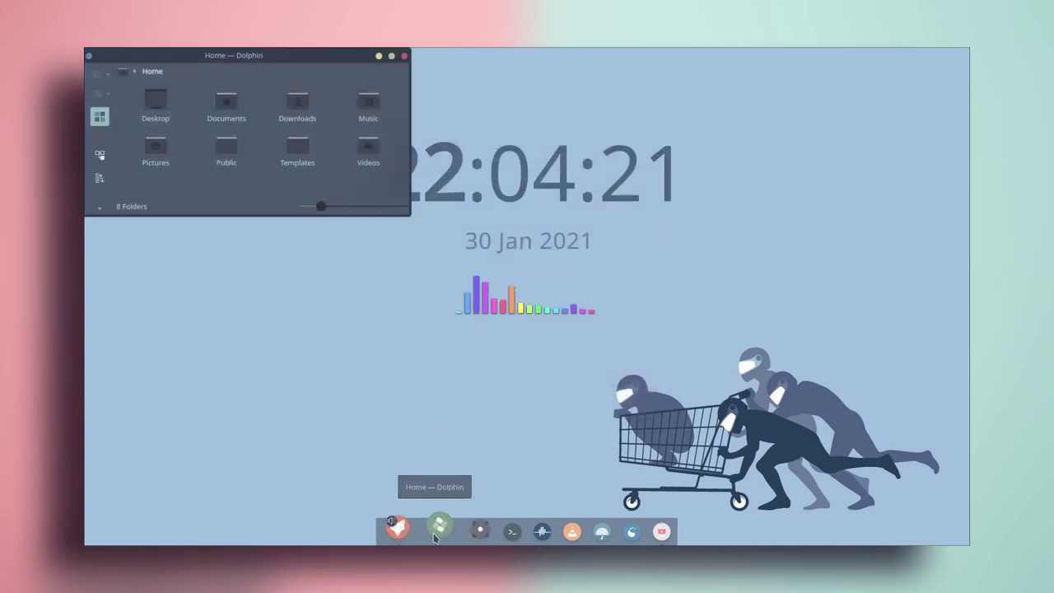
click(438, 531)
click(439, 532)
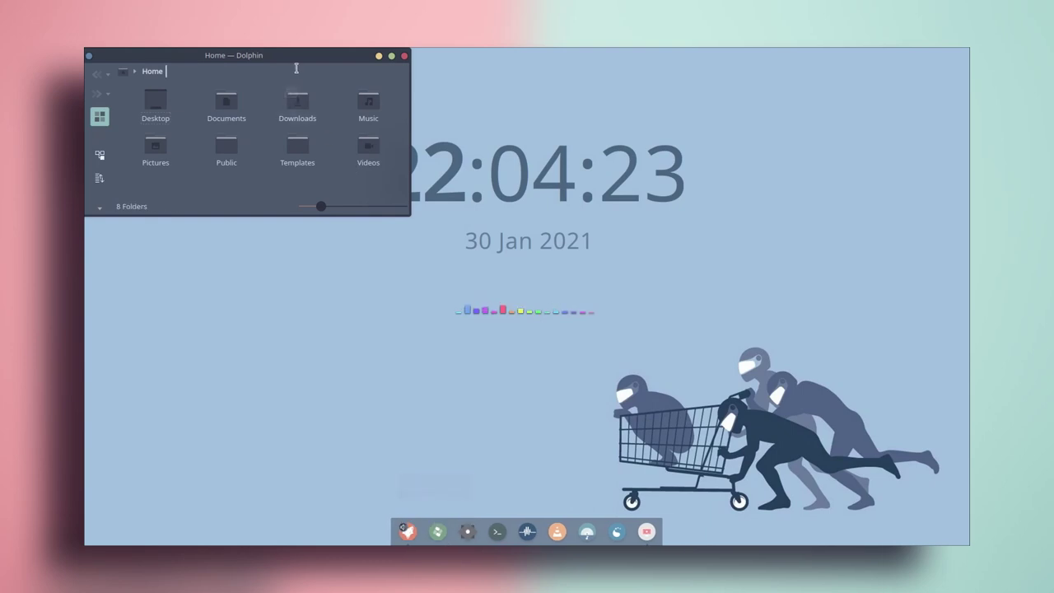
drag(296, 68, 585, 305)
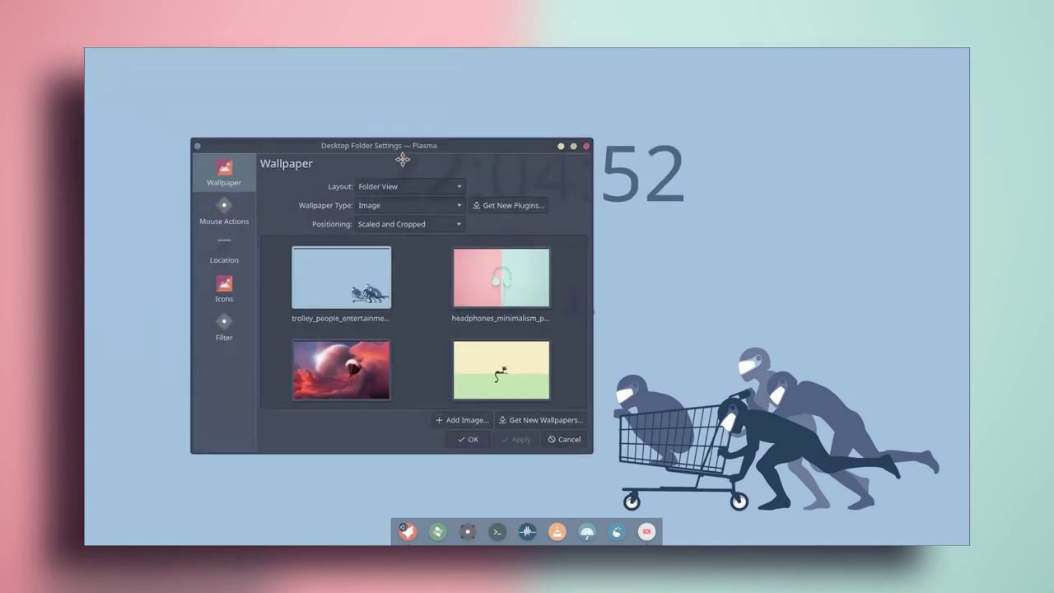
Apply the headphones_minimalism wallpaper, minimize the wallpaper settings, and open Dolphin to preview it against the new background.
click(537, 316)
click(564, 454)
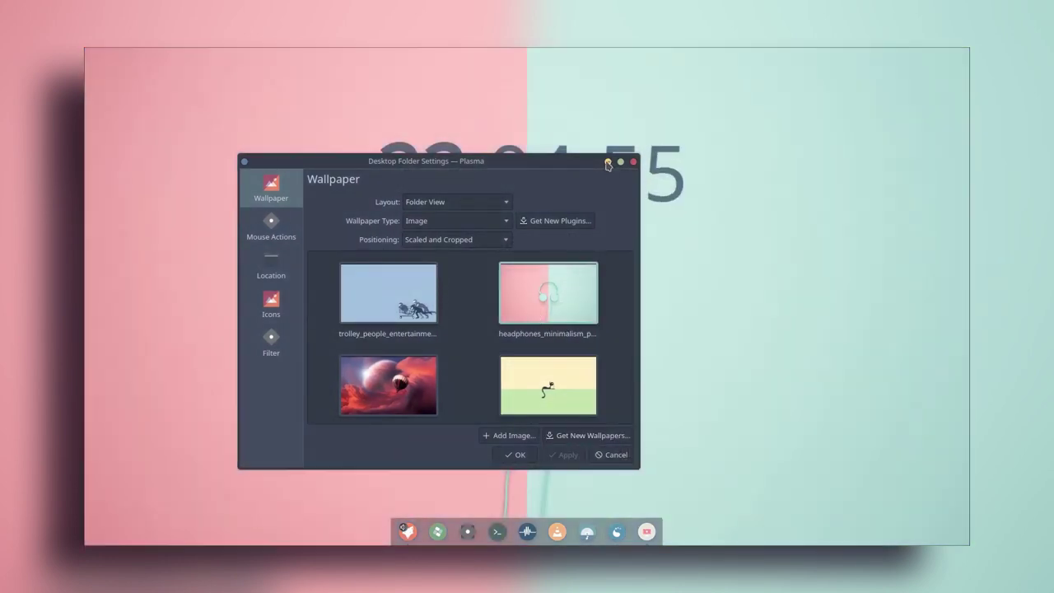
click(608, 163)
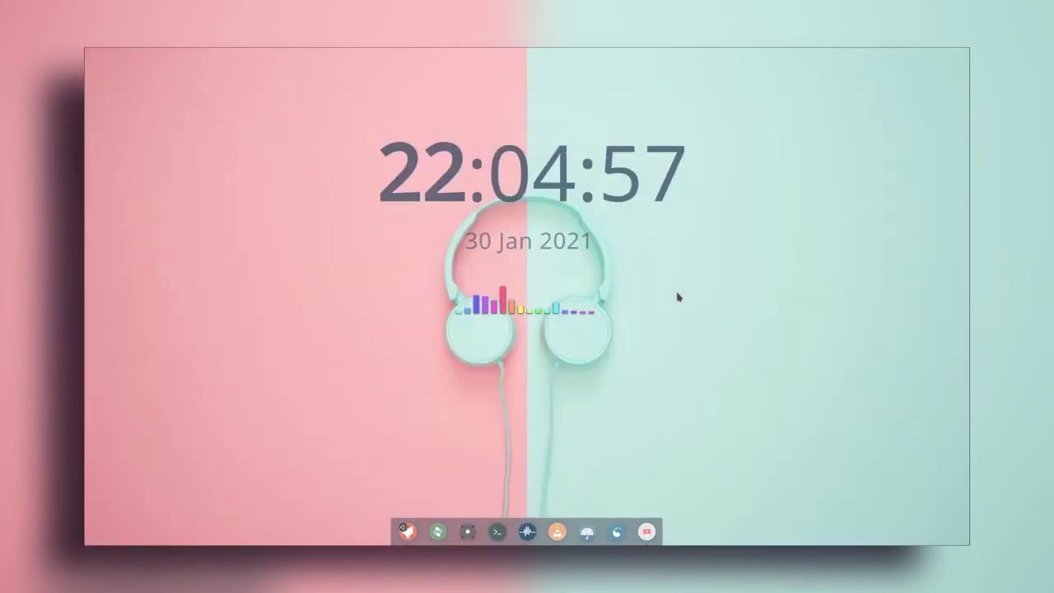
click(437, 531)
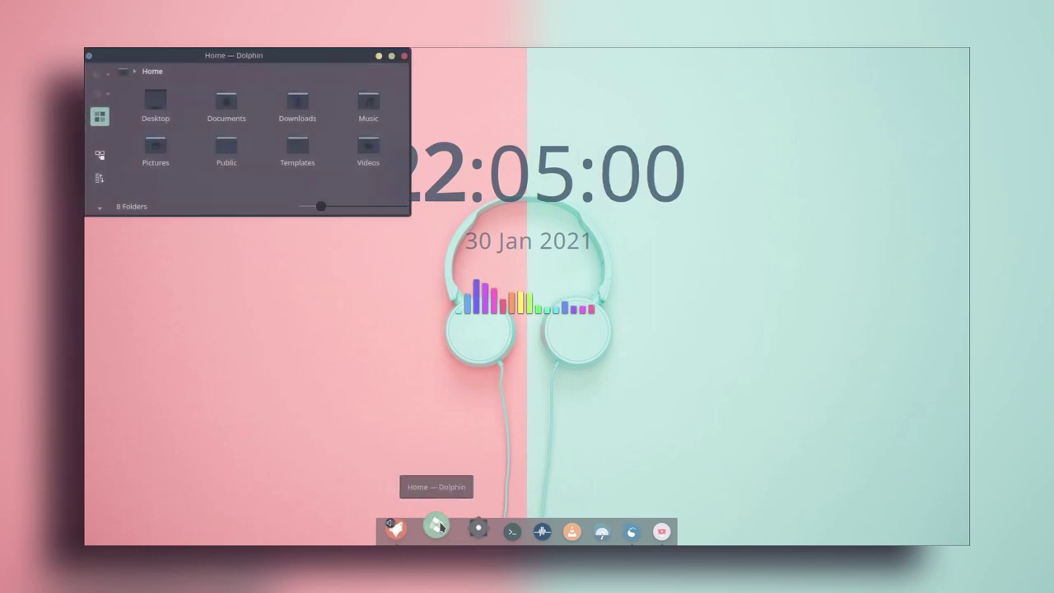
Reopen the desktop wallpaper settings and apply the cat_minimalism_vector wallpaper to preview it.
right_click(752, 267)
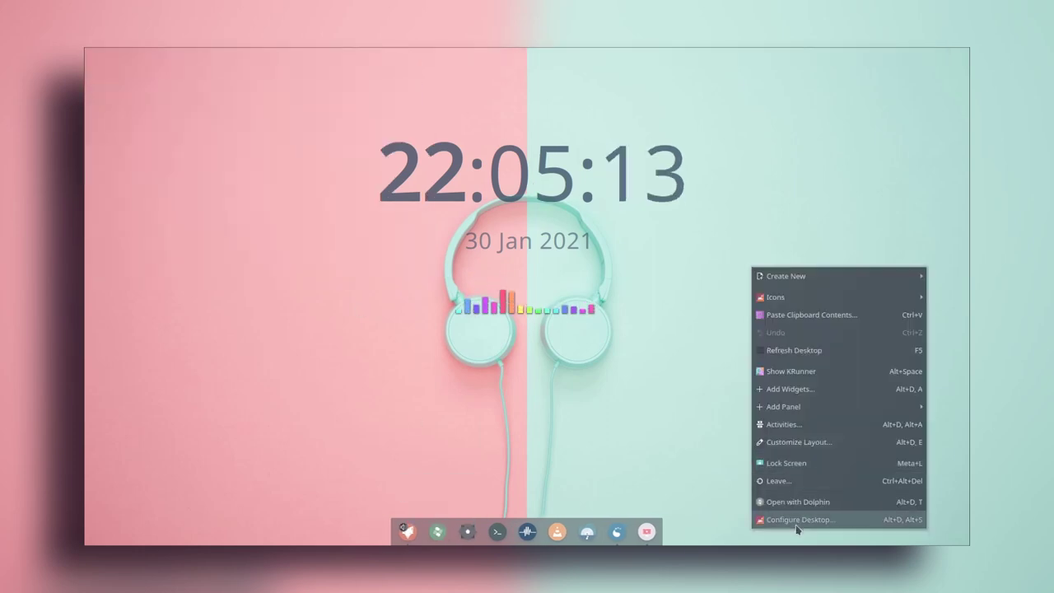
click(815, 523)
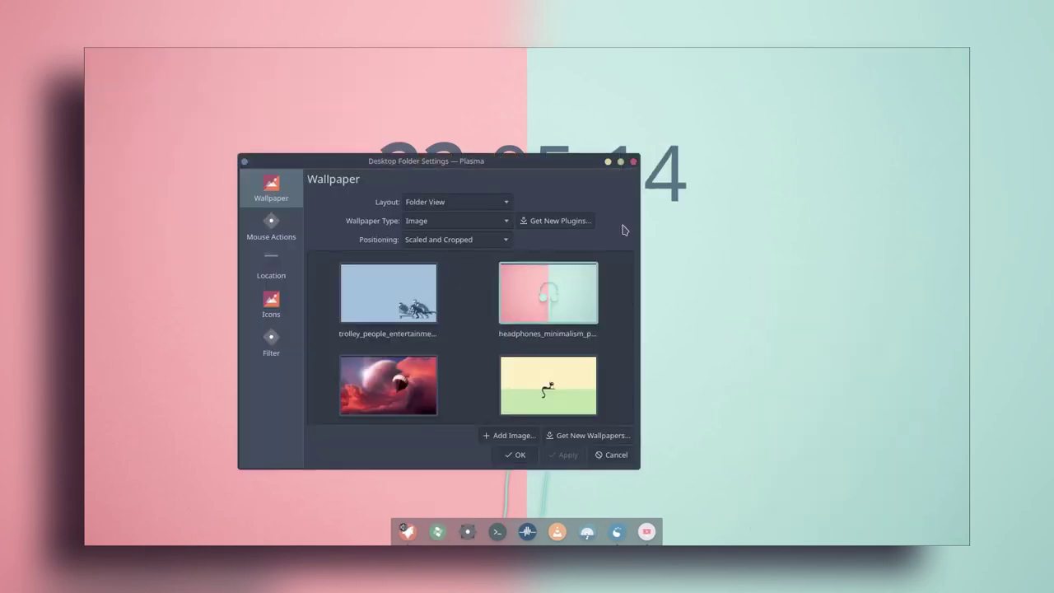
scroll(511, 354, down, 1)
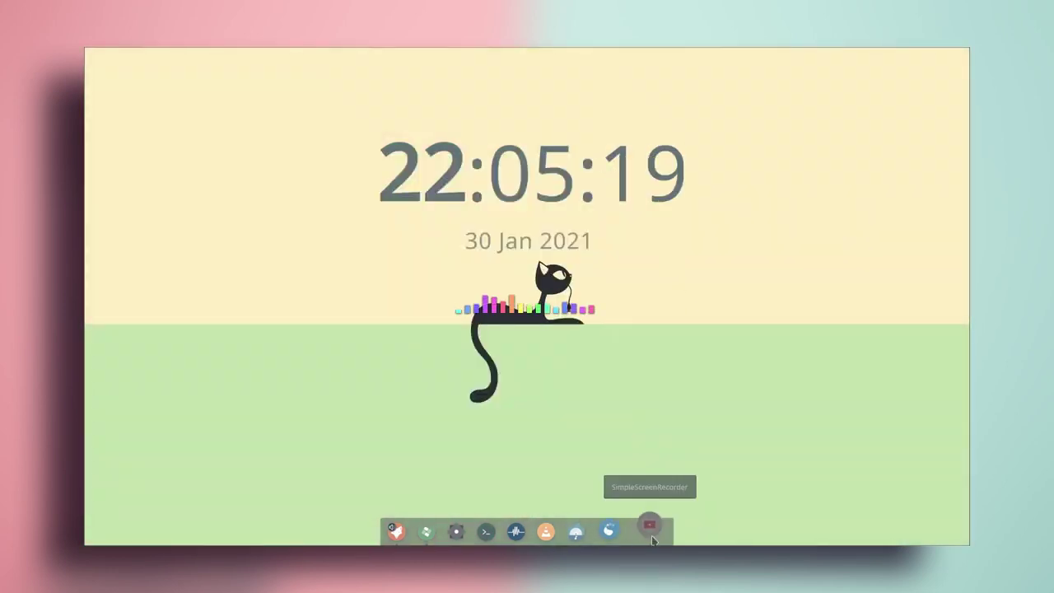
click(647, 531)
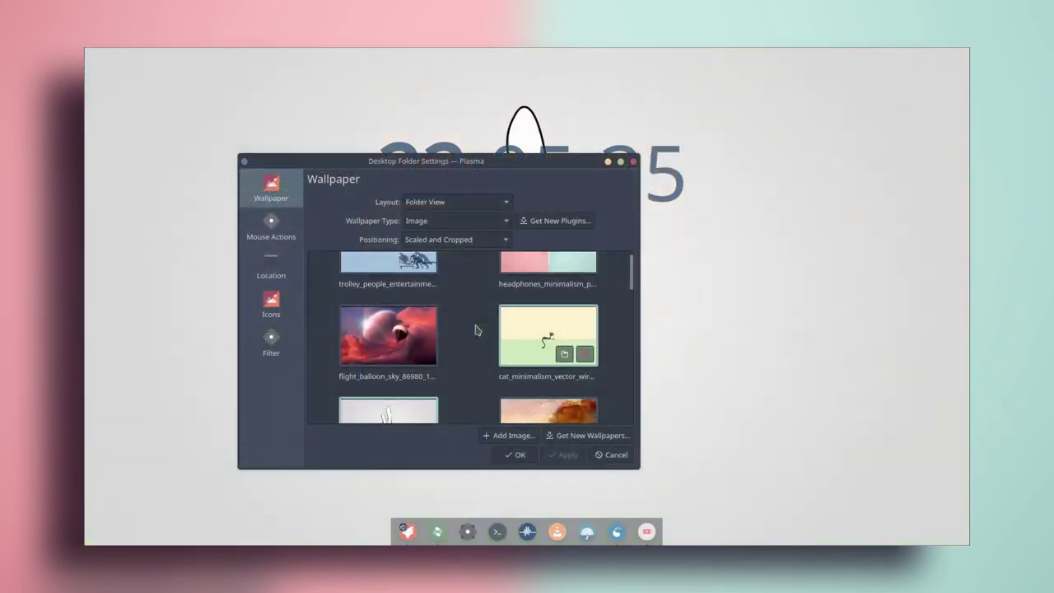
Apply the flight_balloon_sky wallpaper and minimize the wallpaper settings window.
scroll(476, 327, up, 2)
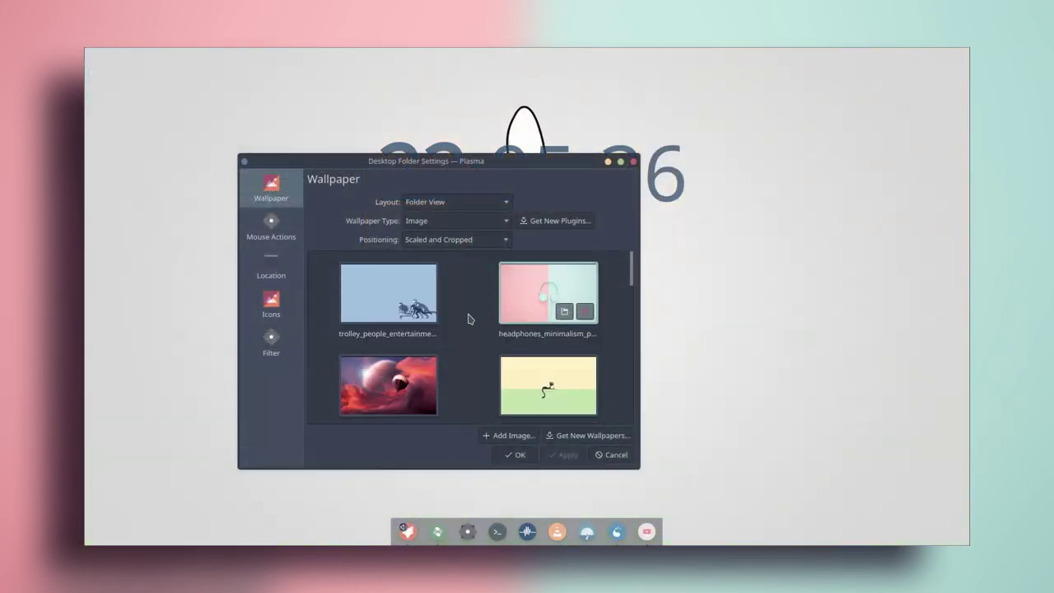
scroll(465, 334, down, 1)
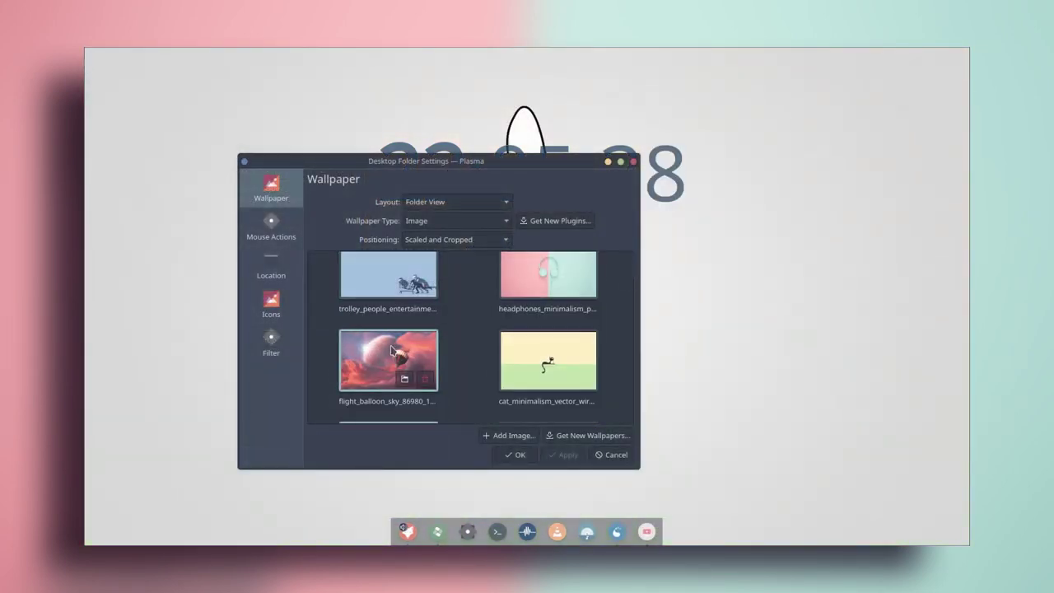
click(383, 349)
click(565, 455)
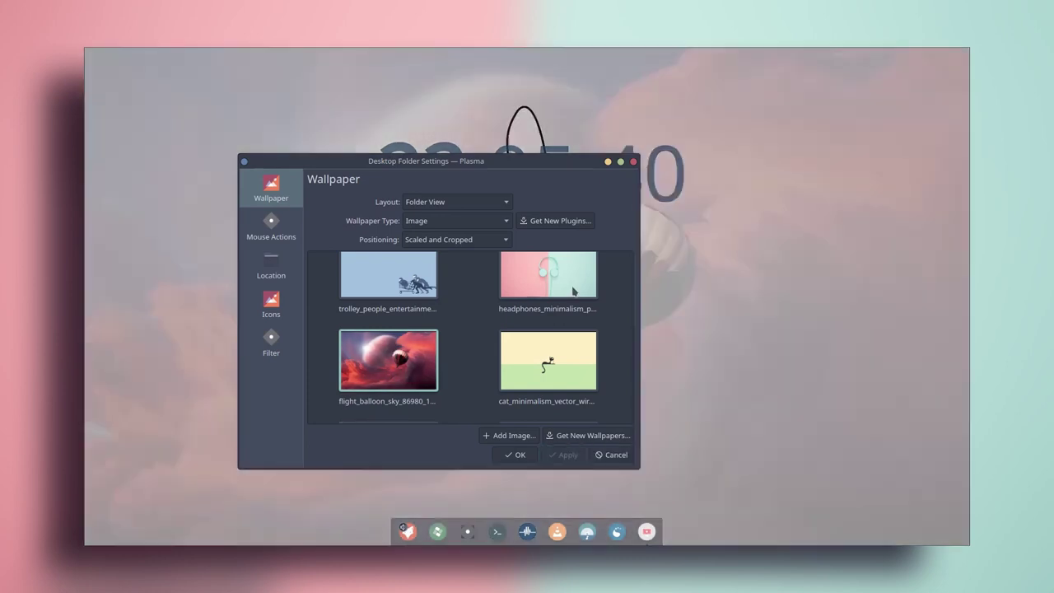
click(608, 161)
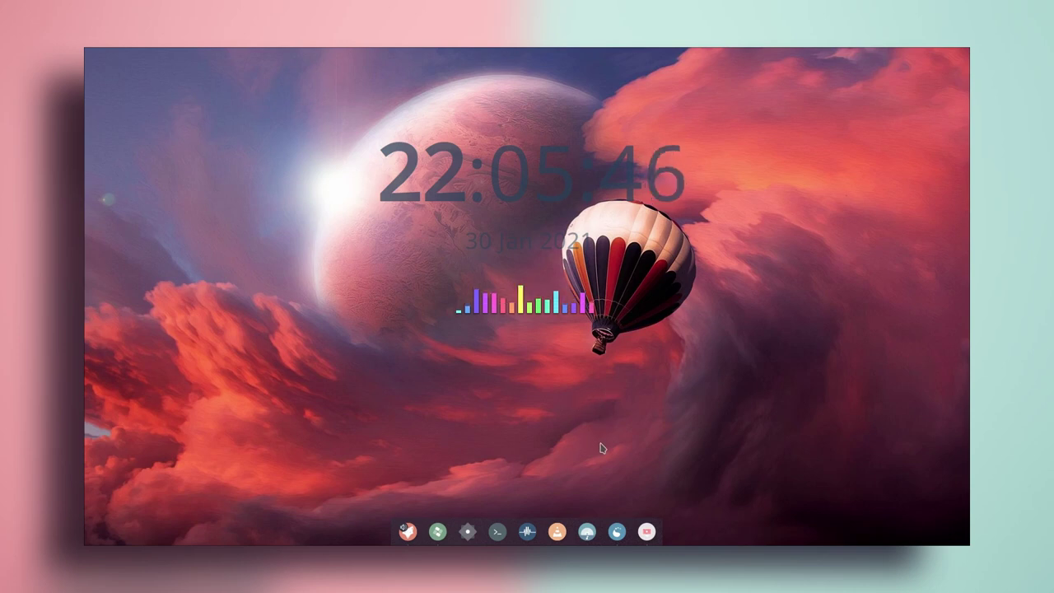
Enter layout editing and move the Panon visualizer down to just above the dock.
right_click(530, 314)
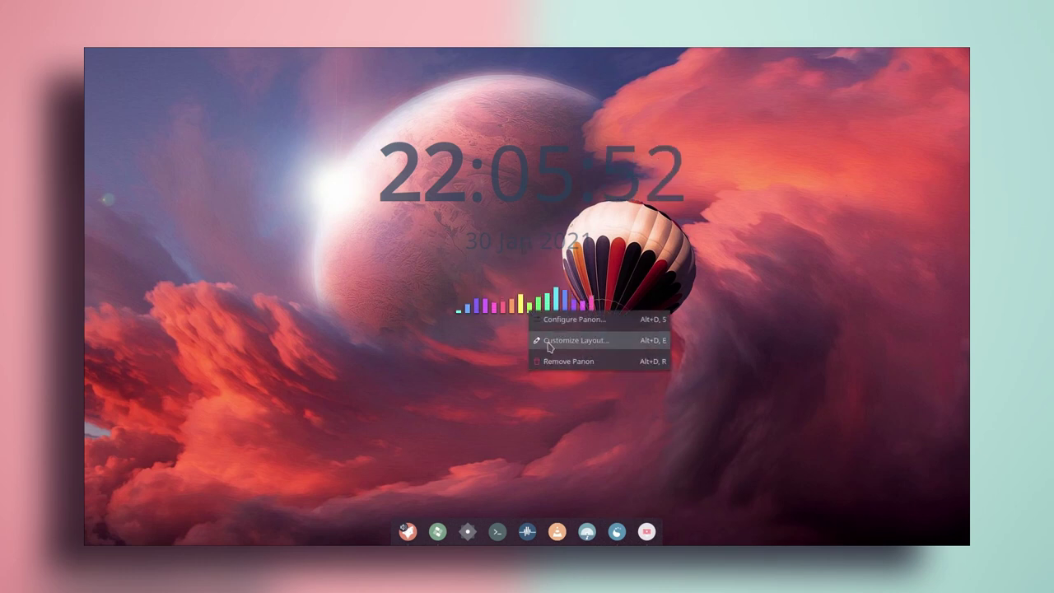
click(538, 338)
drag(532, 366, 525, 521)
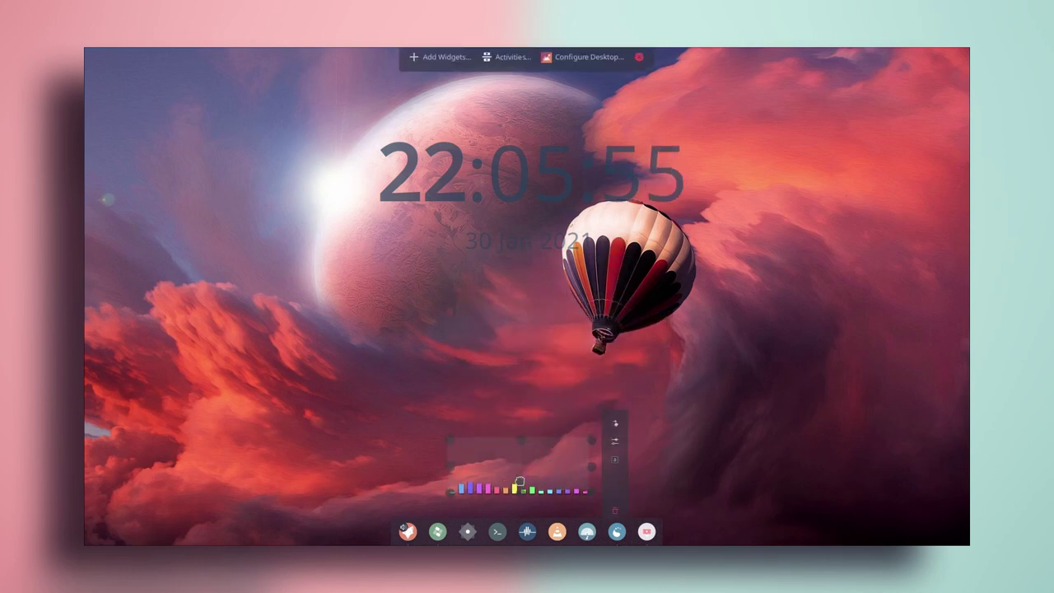
Set the Fancy Clock's time color to yellow #fff566, sampled from a bar of the visualizer, and close its settings.
right_click(553, 163)
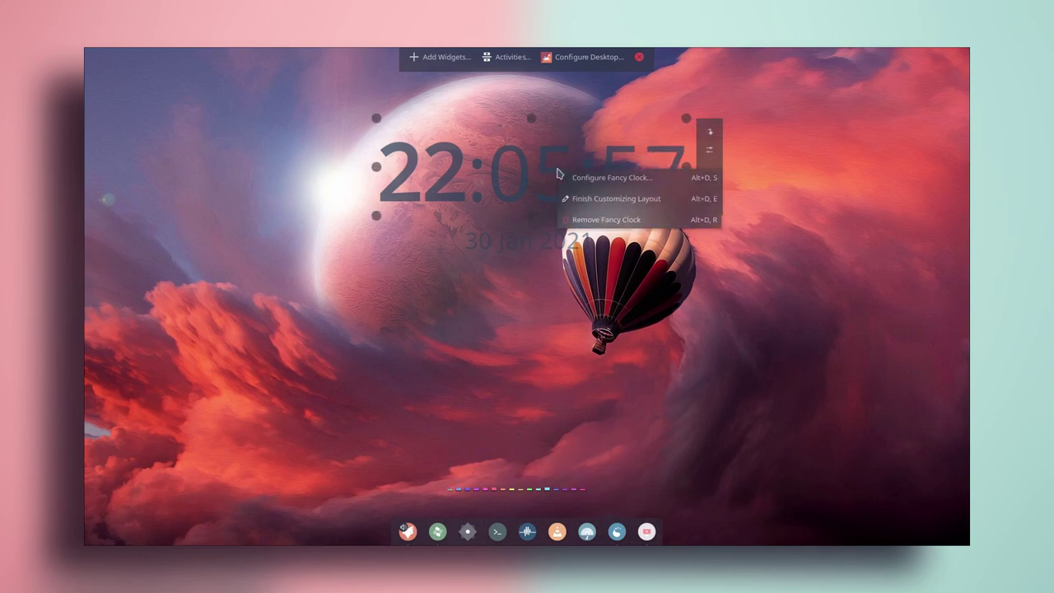
click(566, 173)
click(239, 262)
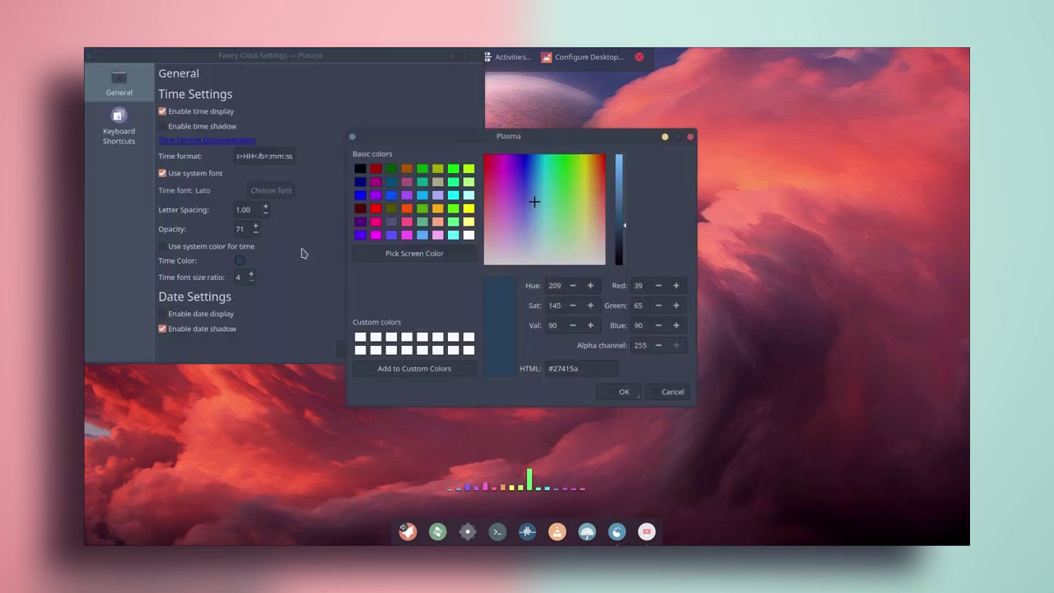
click(414, 253)
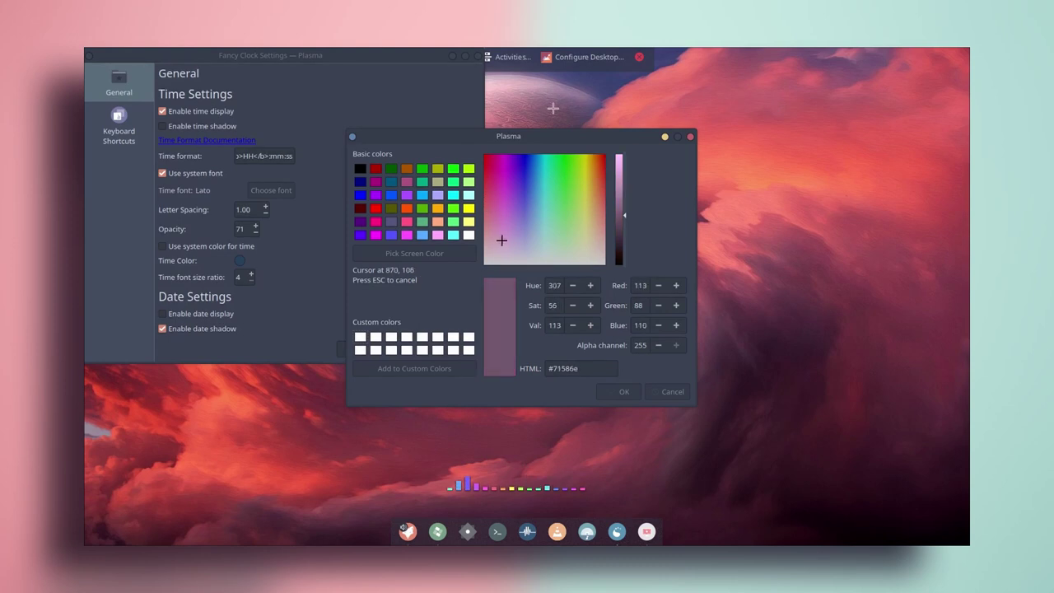
click(515, 484)
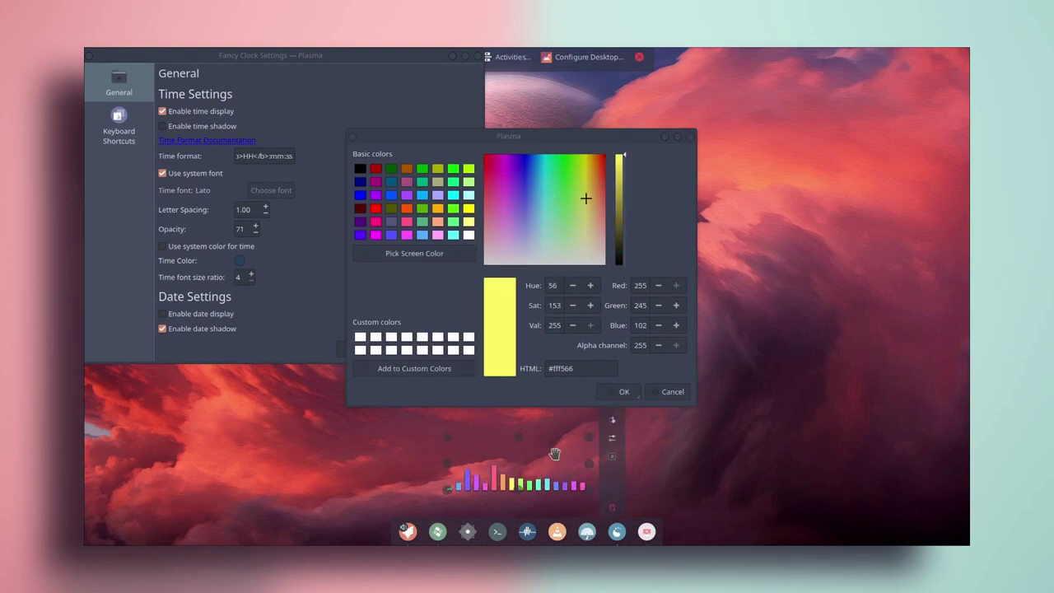
click(625, 392)
click(414, 351)
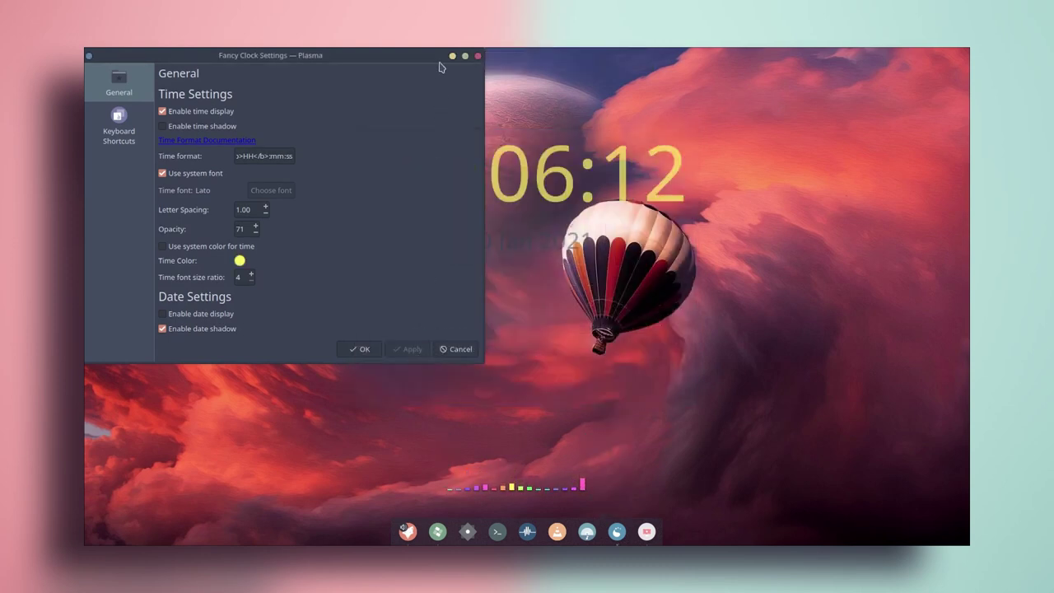
click(478, 55)
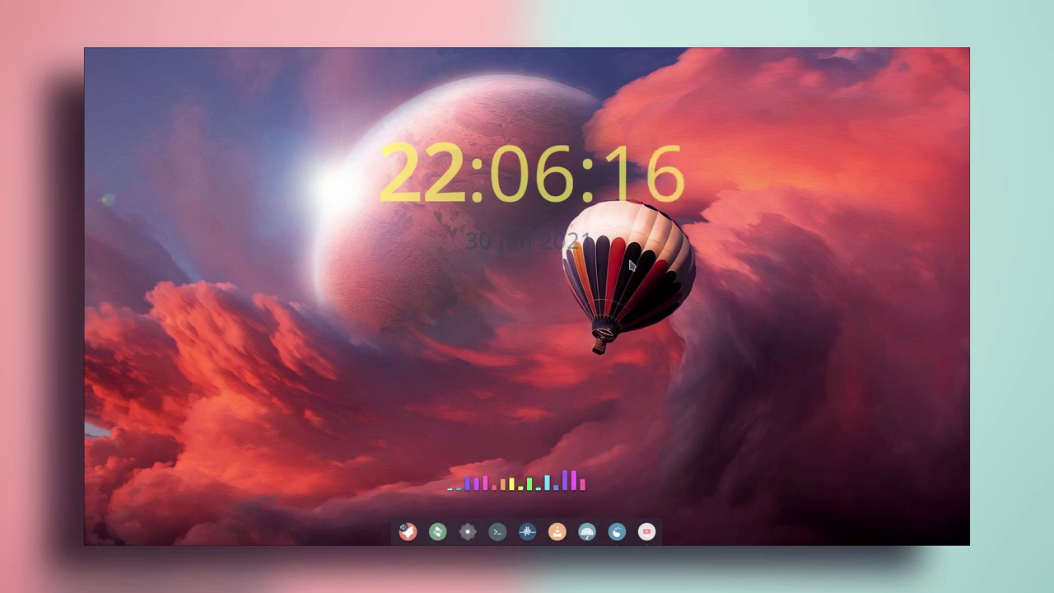
Enter layout editing and move the time clock off the planet toward the upper-right area of the wallpaper.
right_click(510, 165)
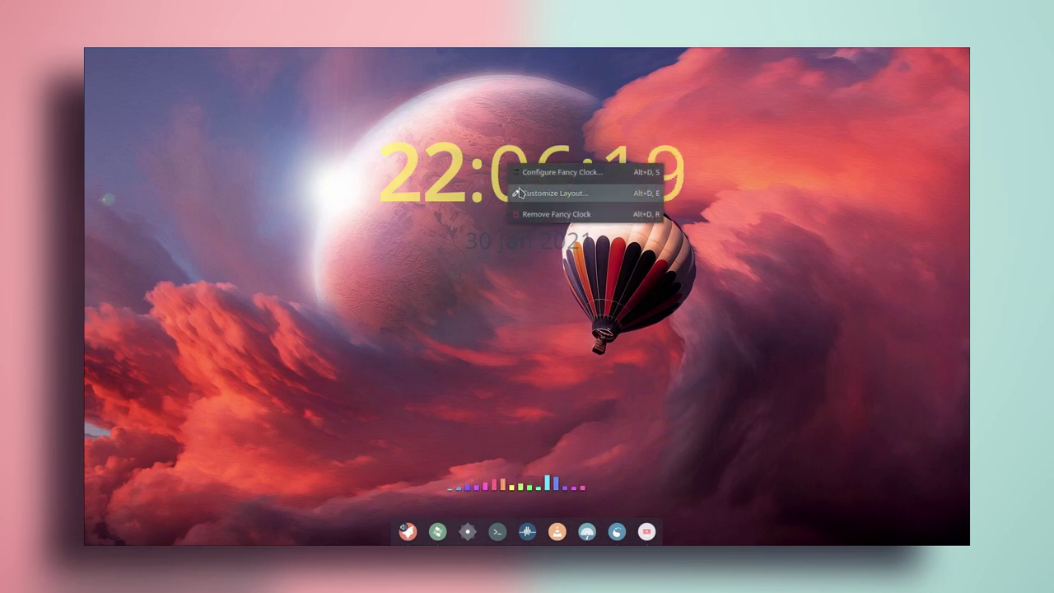
click(519, 192)
mouse_move(531, 175)
mouse_down()
mouse_move(299, 182)
mouse_move(347, 287)
mouse_move(482, 428)
mouse_move(537, 396)
mouse_move(772, 133)
mouse_up()
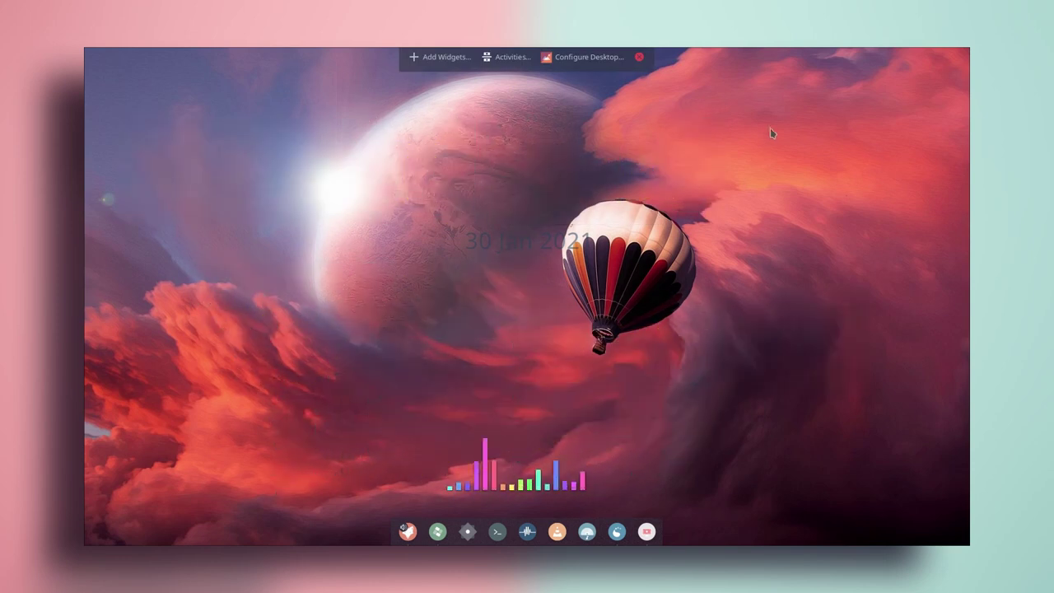
click(653, 412)
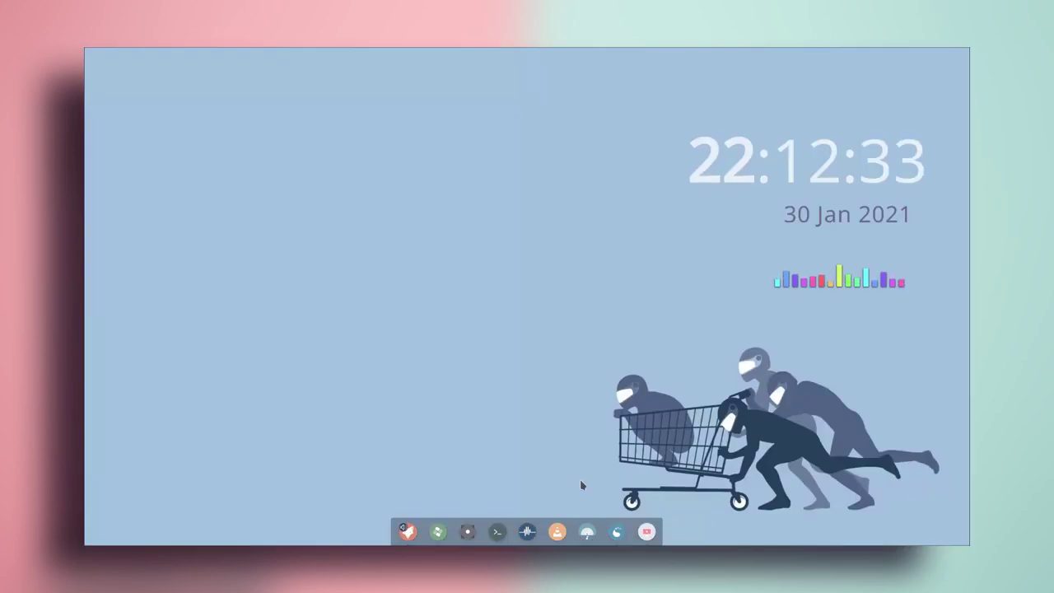
Open the Latte dock's settings and set its length offset to 20% and maximum length to 32%.
right_click(556, 531)
click(560, 490)
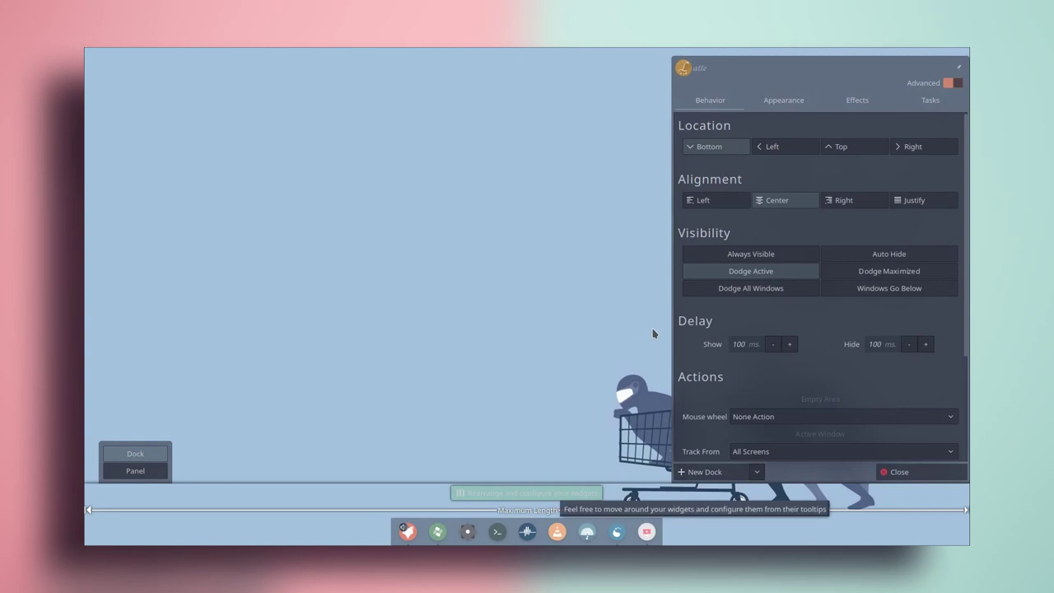
click(794, 105)
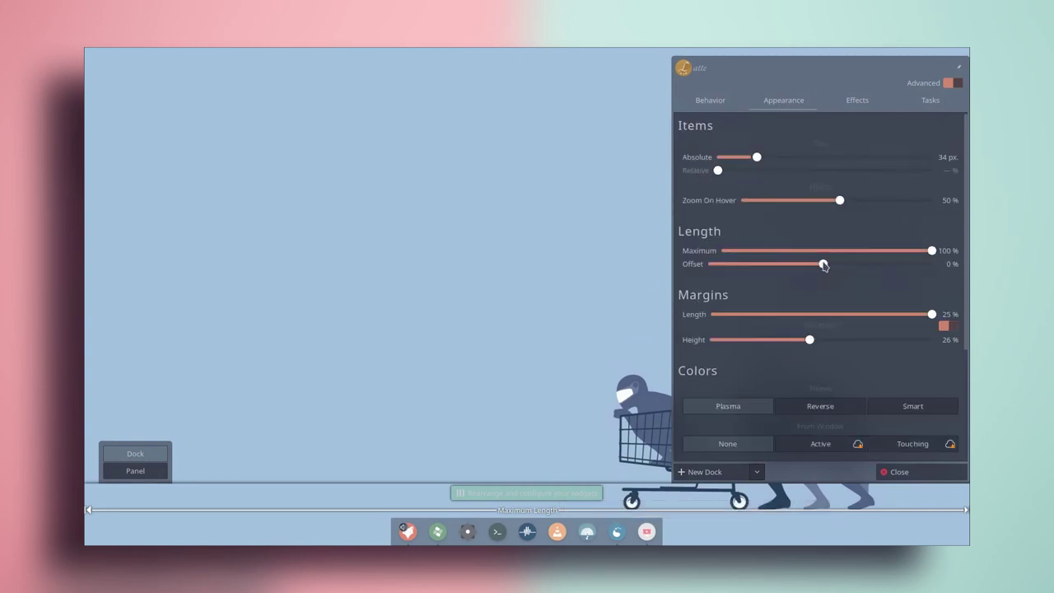
drag(823, 265, 943, 264)
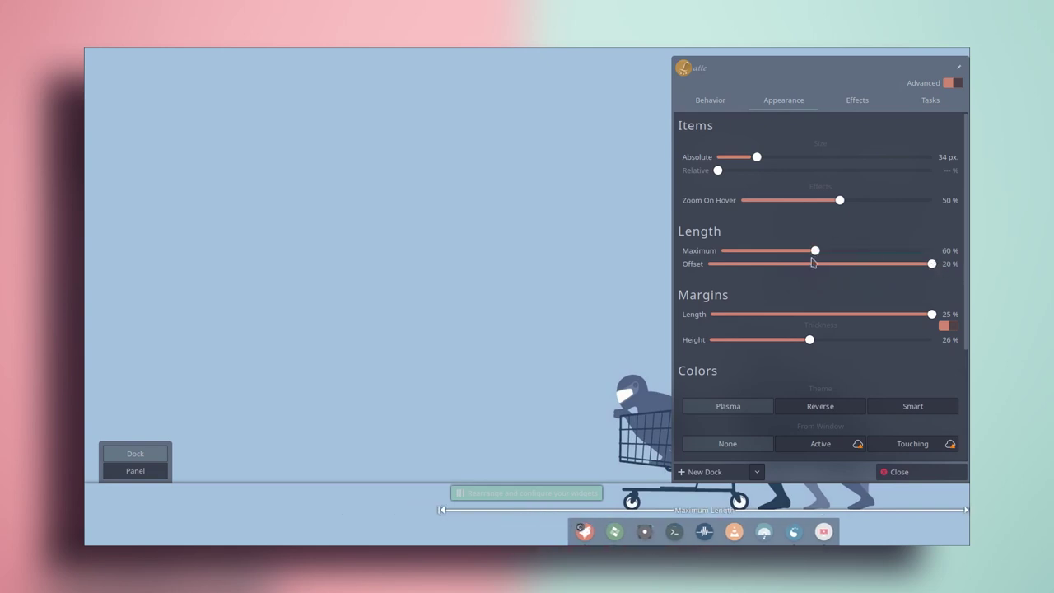
mouse_move(785, 252)
mouse_down()
mouse_move(725, 254)
mouse_move(781, 252)
mouse_move(734, 252)
mouse_up()
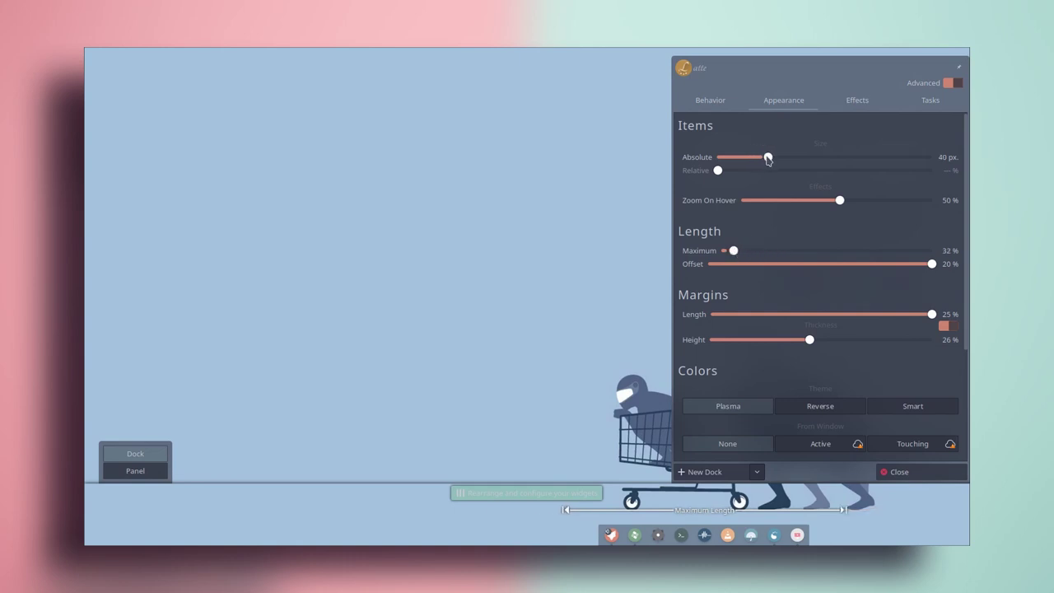
Set the dock's absolute item size to 46 px and maximum length to 40%, and try to push its offset beyond 20%.
drag(767, 157, 779, 157)
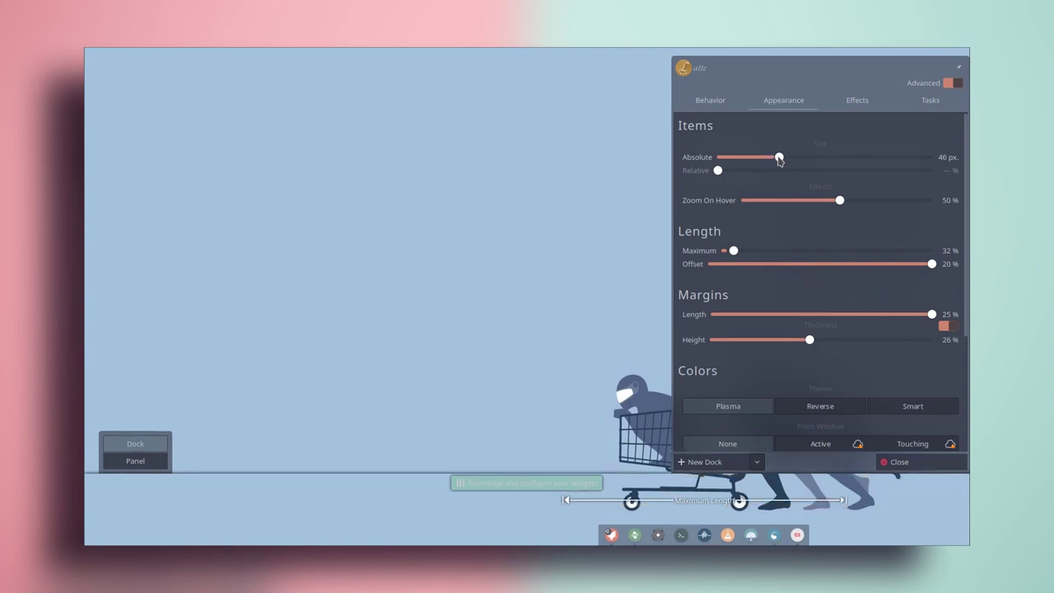
drag(734, 251, 757, 251)
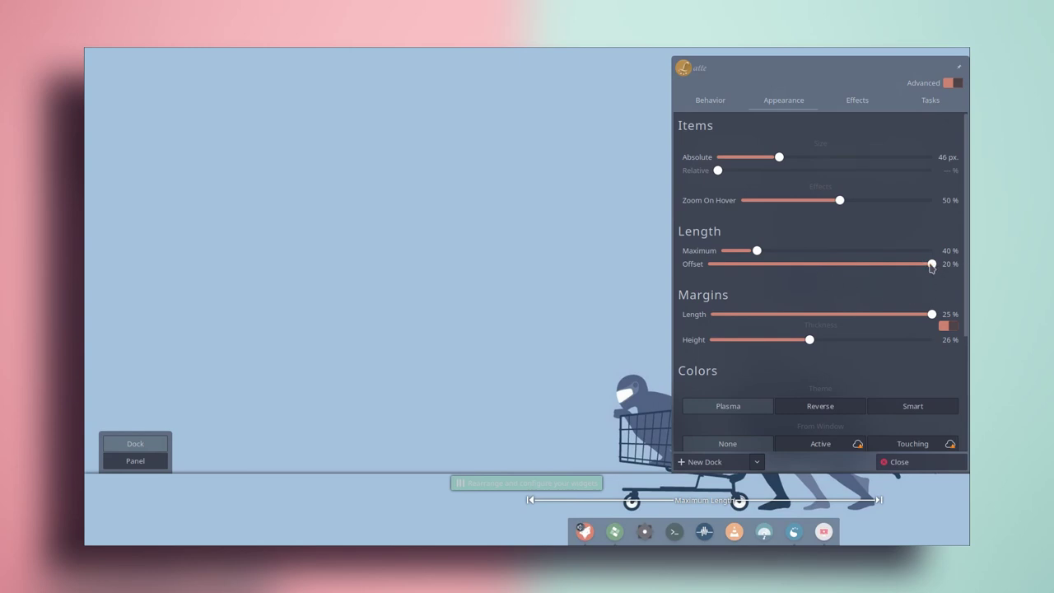
mouse_move(932, 265)
mouse_down()
mouse_move(813, 268)
mouse_move(947, 264)
mouse_up()
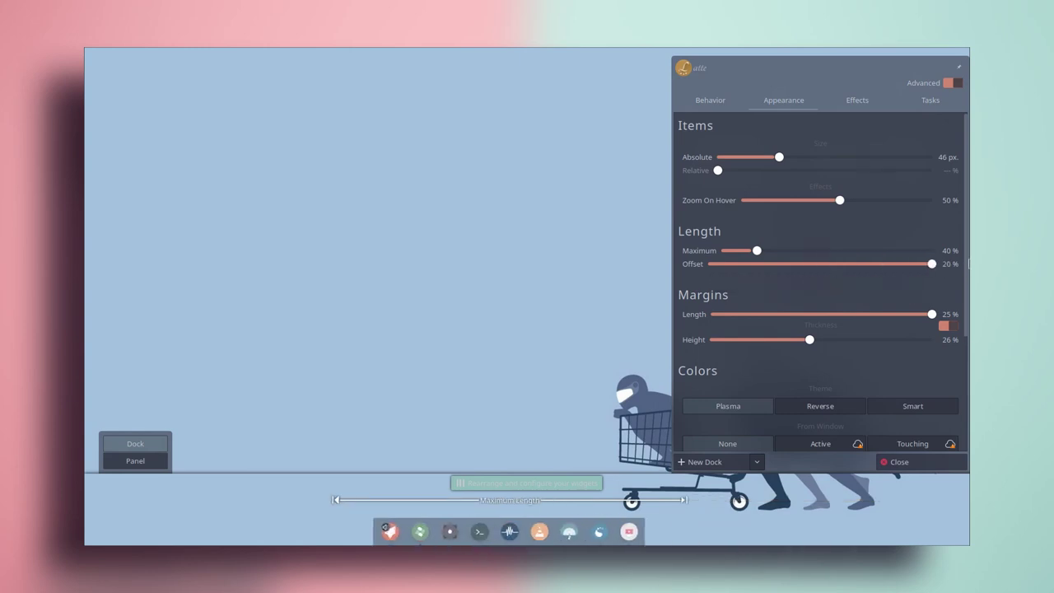
Align the dock to the right with a 0% offset and 44% maximum length, and leave its settings.
click(711, 105)
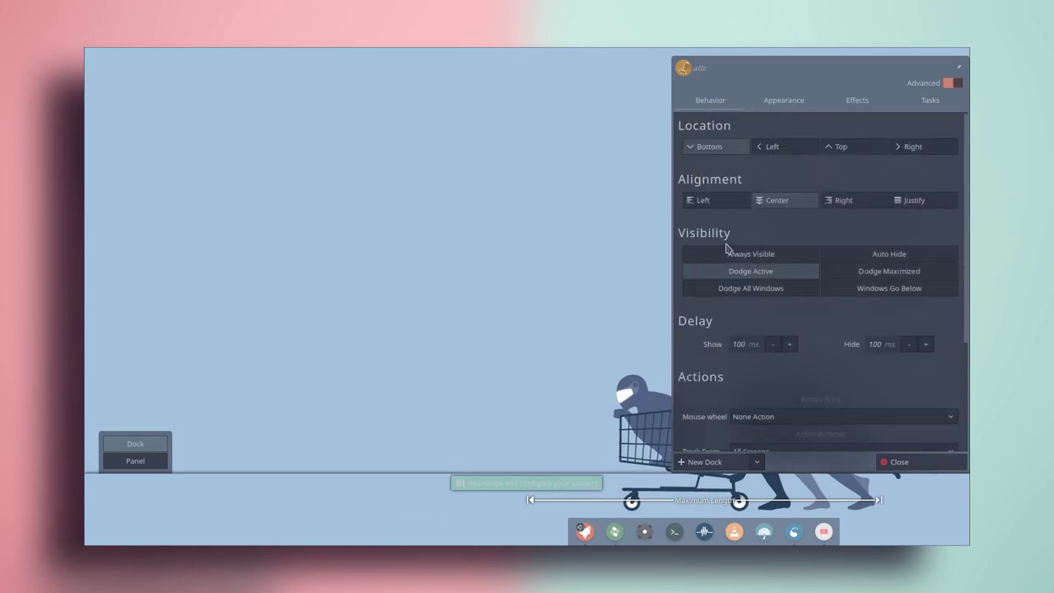
click(854, 207)
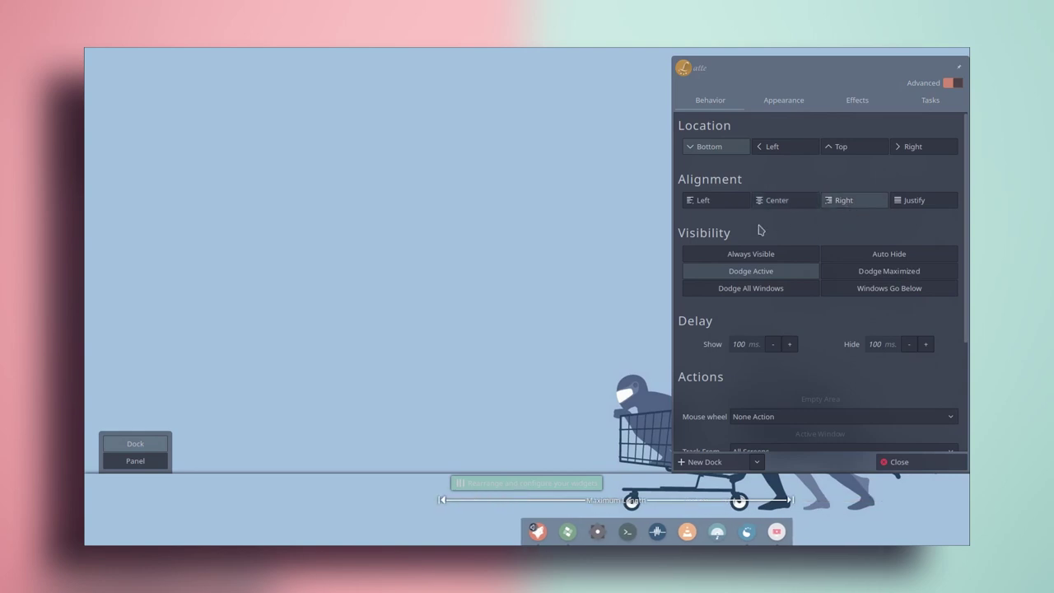
click(784, 102)
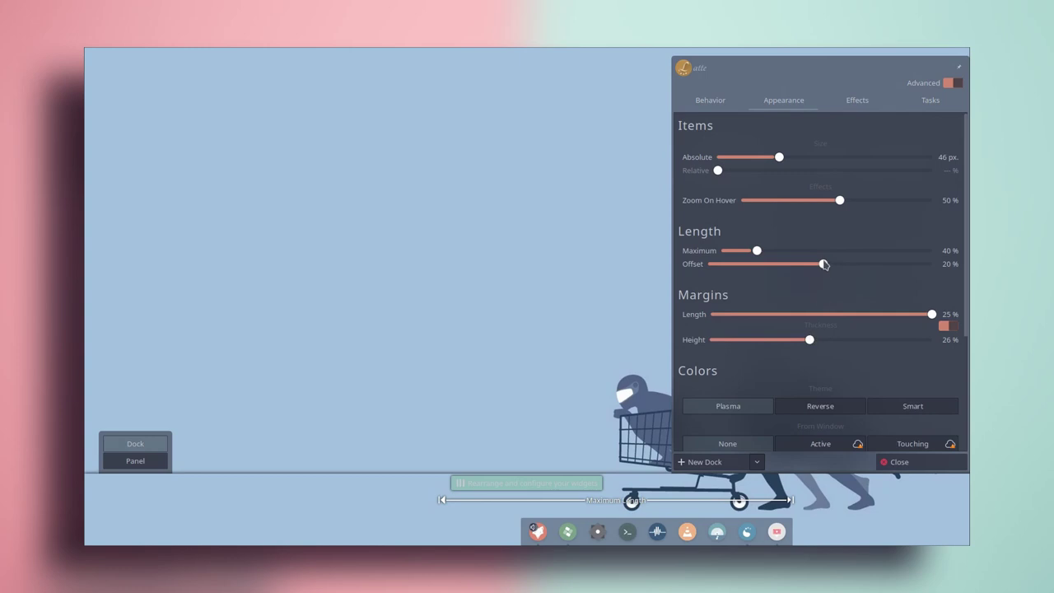
drag(831, 269, 653, 250)
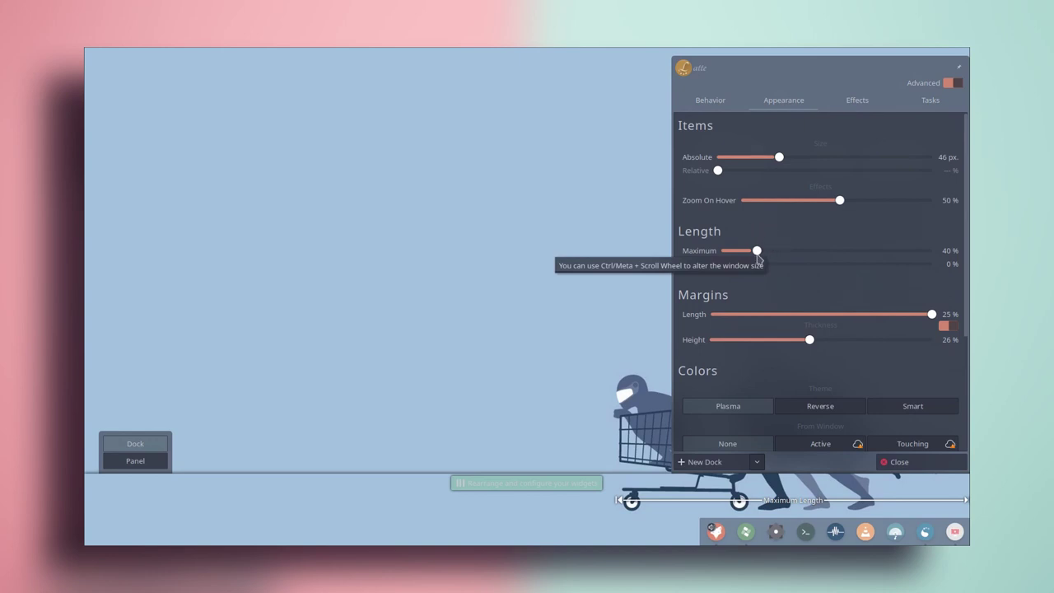
mouse_move(758, 252)
mouse_down()
mouse_move(745, 252)
mouse_move(778, 255)
mouse_move(769, 252)
mouse_up()
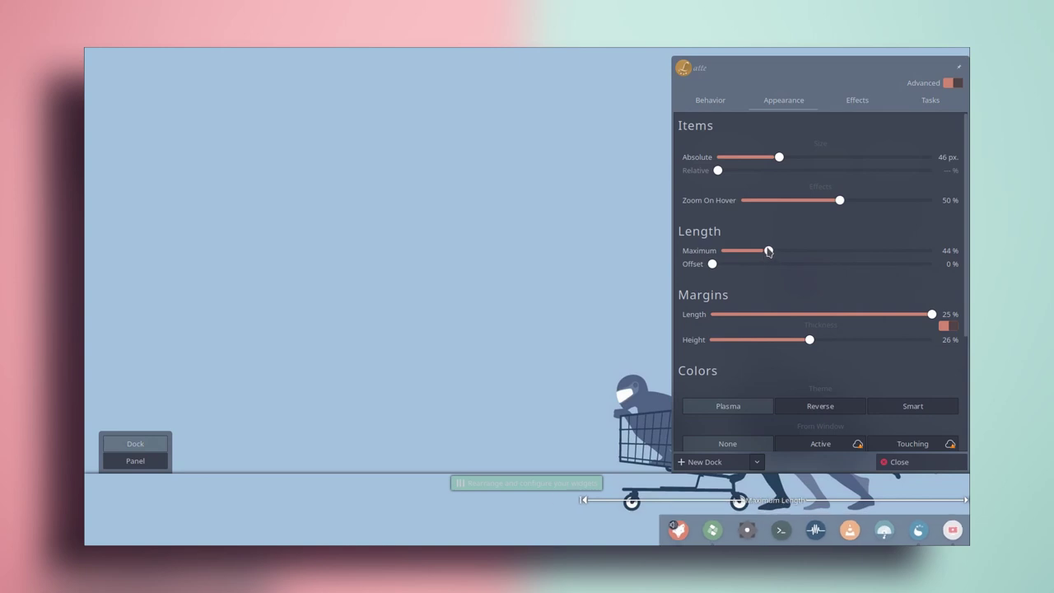
click(454, 174)
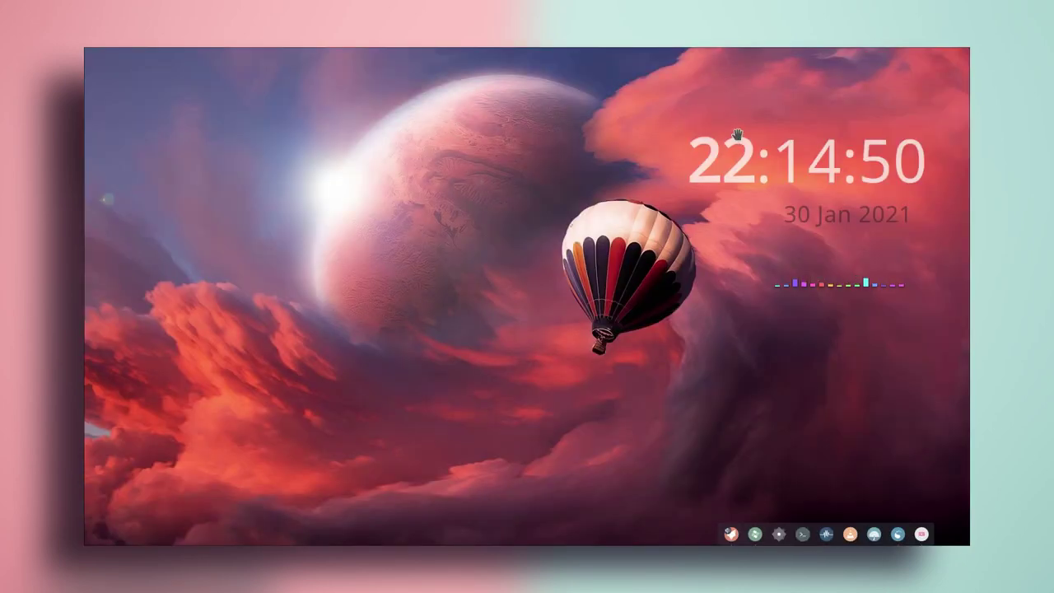
Enter layout editing and stack the time, date and Panon visualizer widgets on the left side of the balloon wallpaper.
right_click(747, 151)
click(762, 183)
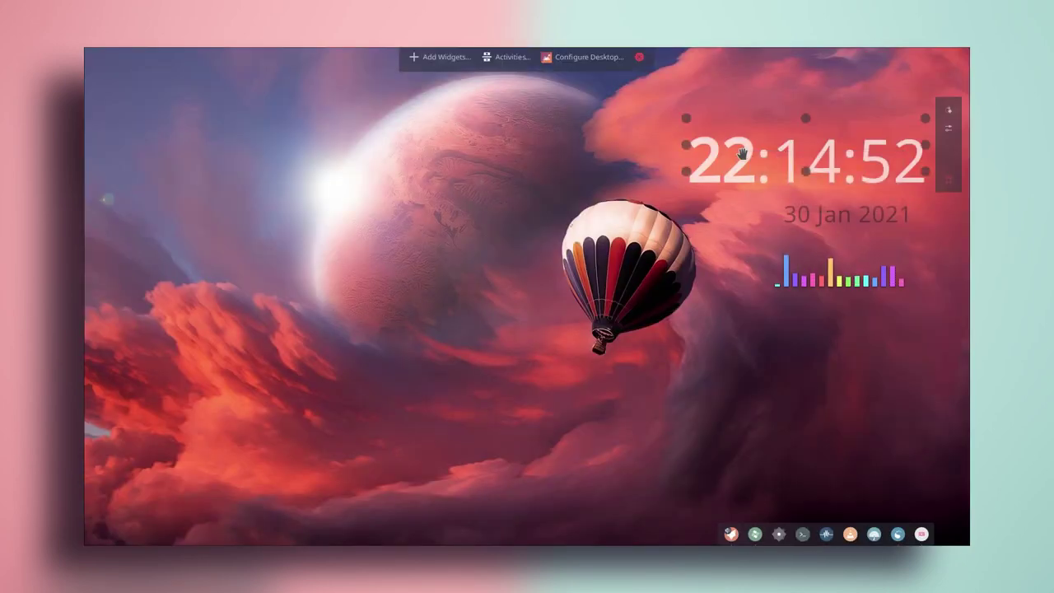
drag(279, 174, 177, 150)
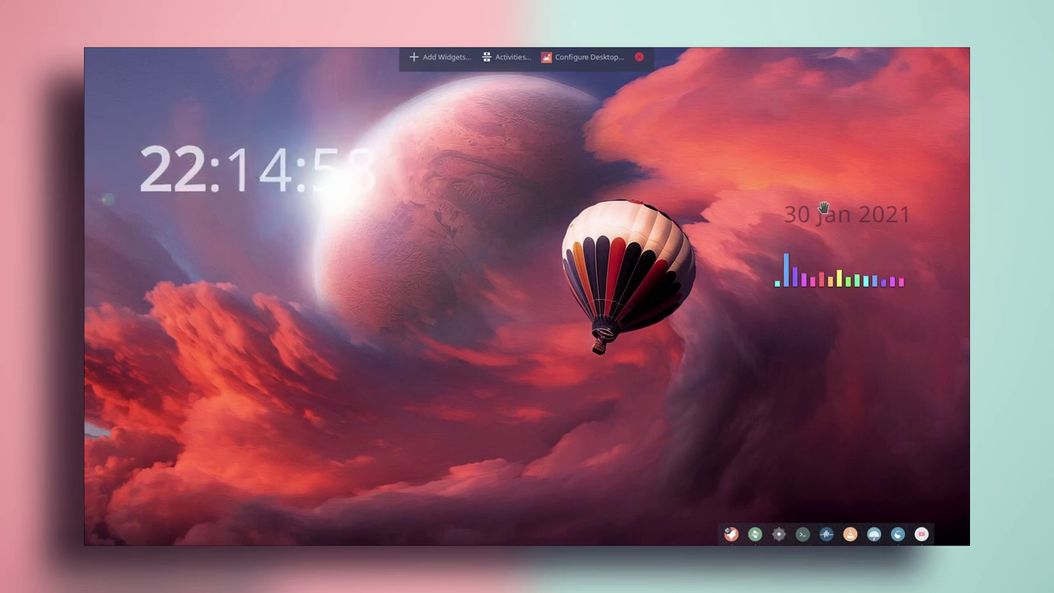
drag(780, 226, 136, 245)
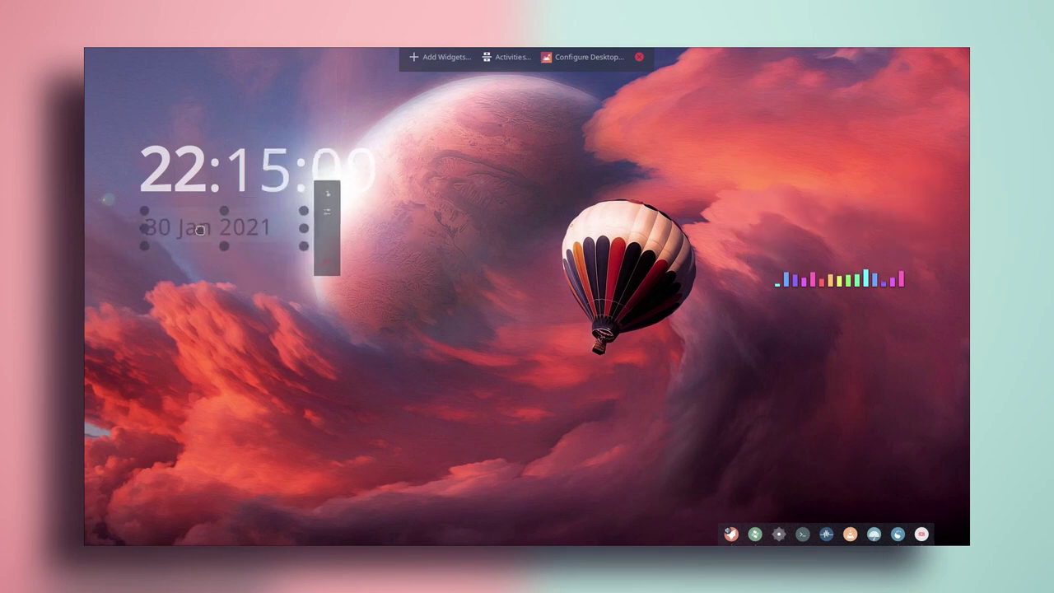
drag(840, 272, 207, 296)
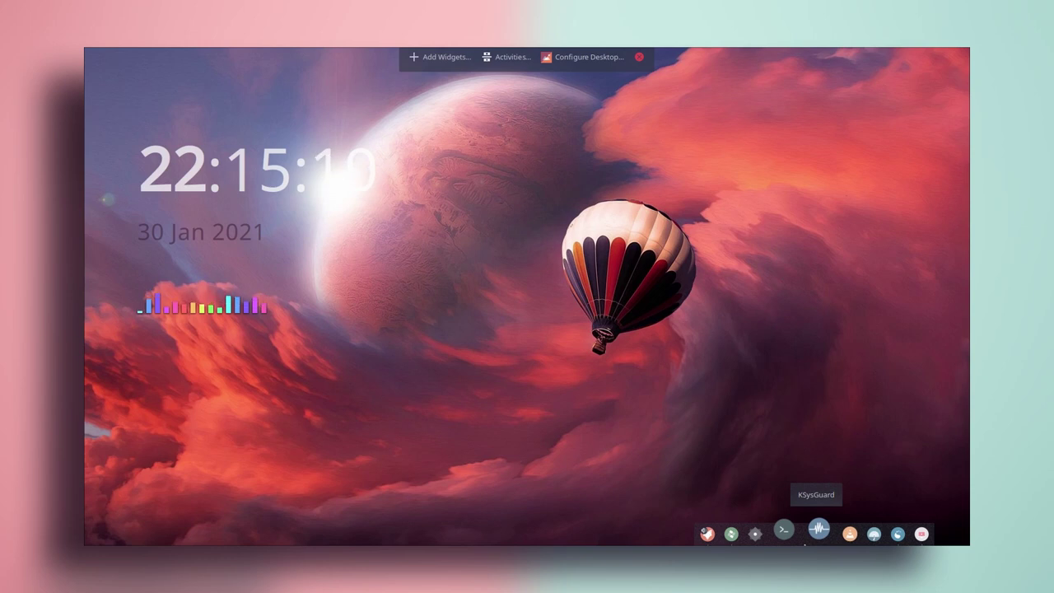
Set the Fancy Clock's time color to dark purple #351d2d, sampled from the wallpaper's dark clouds, and accept the settings.
right_click(269, 164)
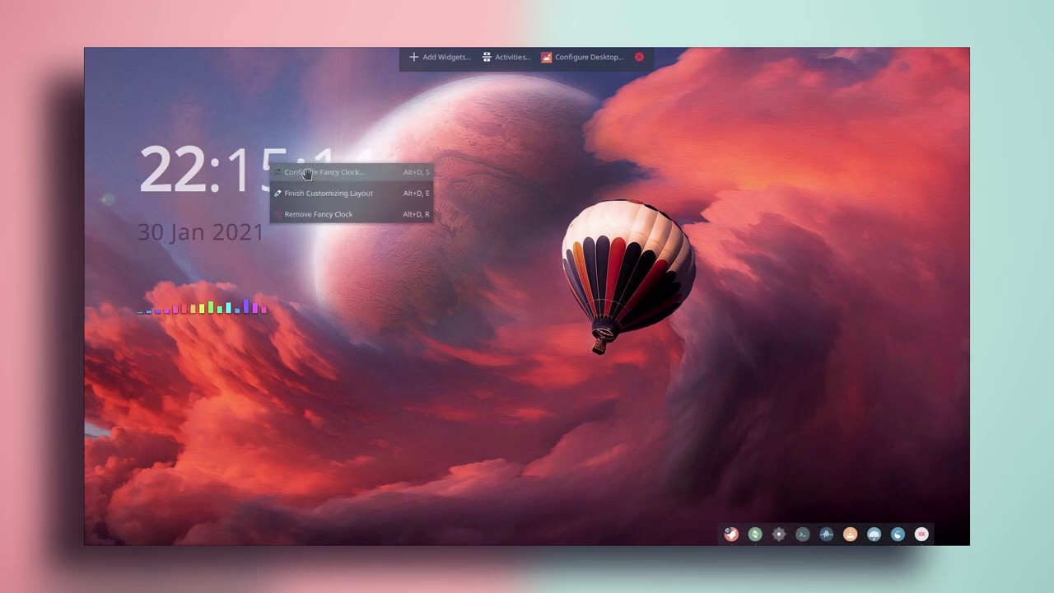
click(302, 172)
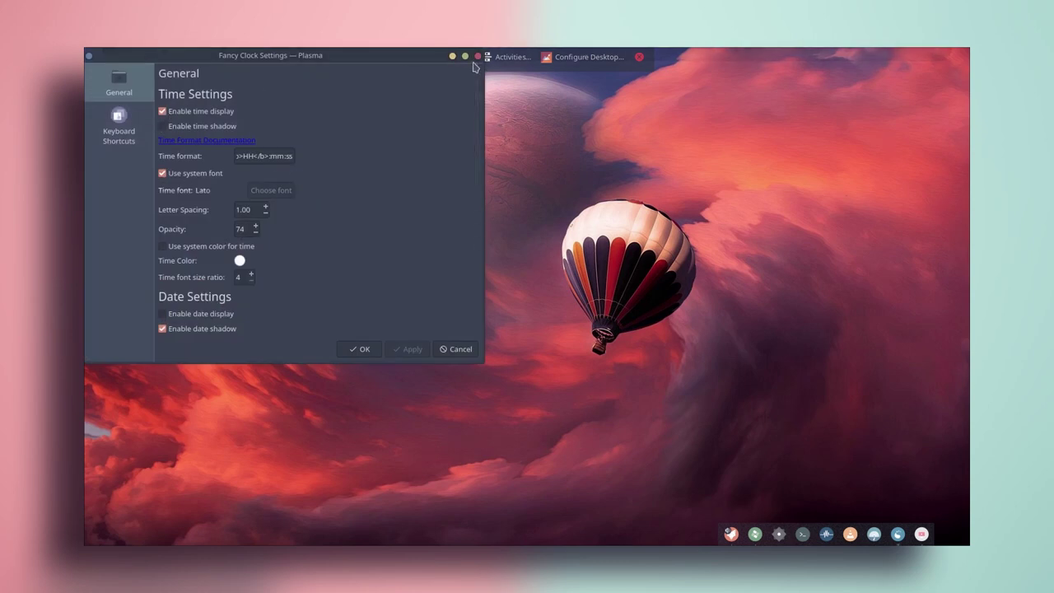
click(240, 261)
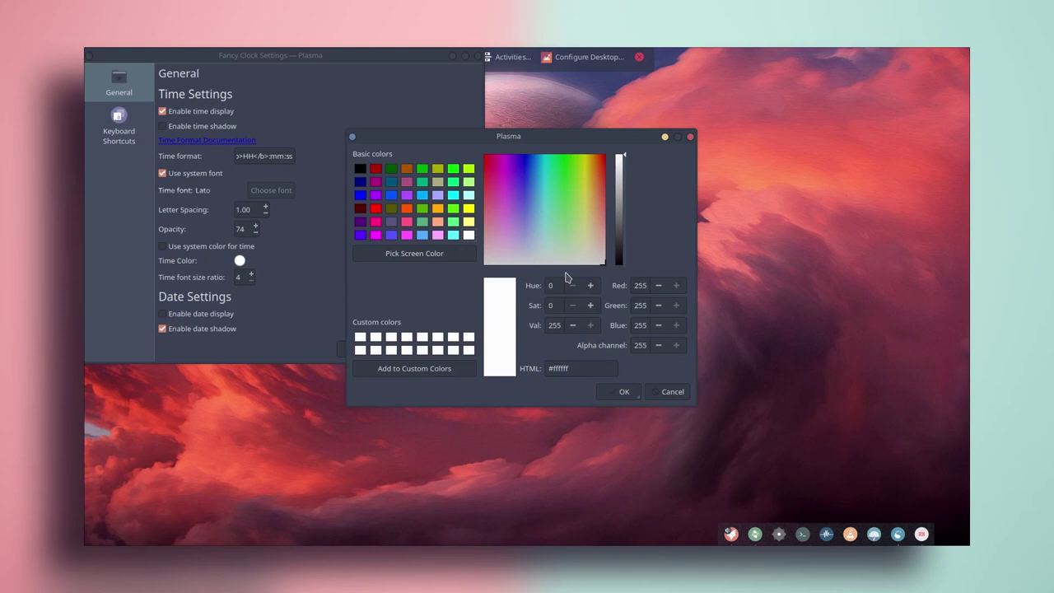
click(412, 257)
click(784, 337)
click(618, 392)
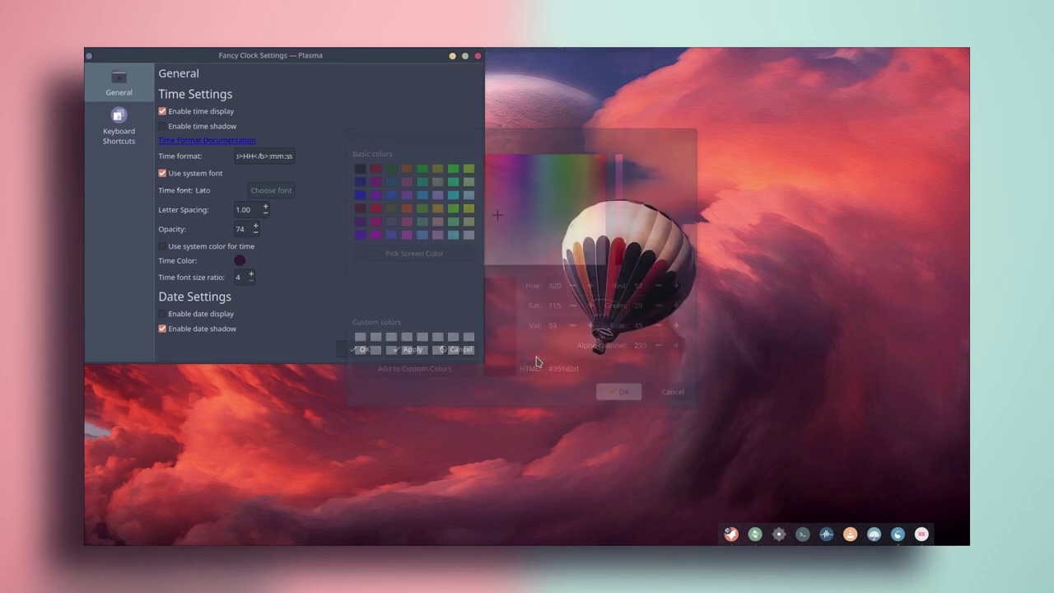
click(364, 350)
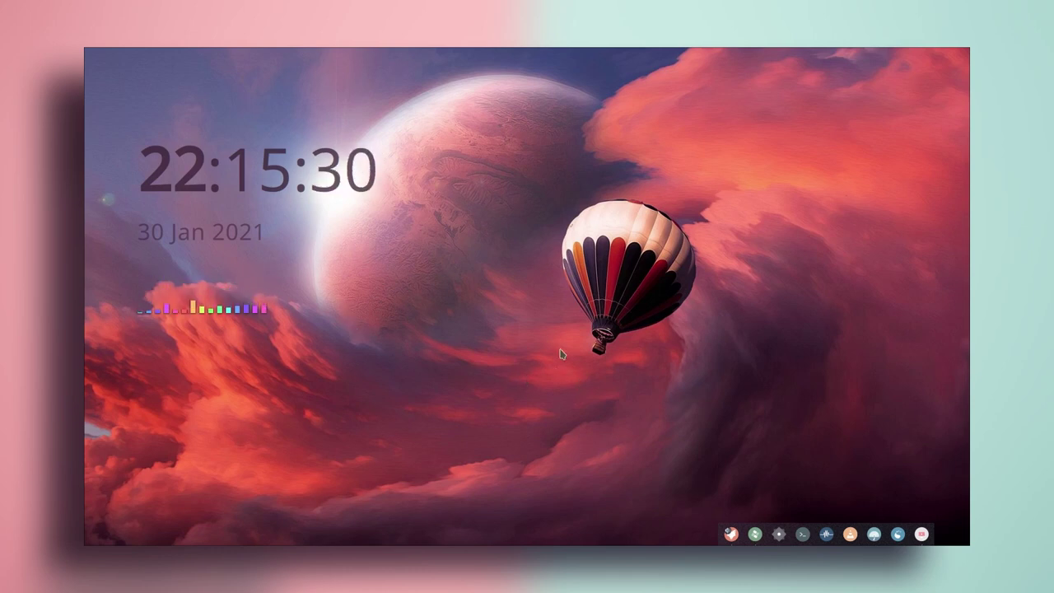
Reopen the Latte dock's settings, change its alignment to left, and leave the settings.
right_click(842, 512)
click(857, 497)
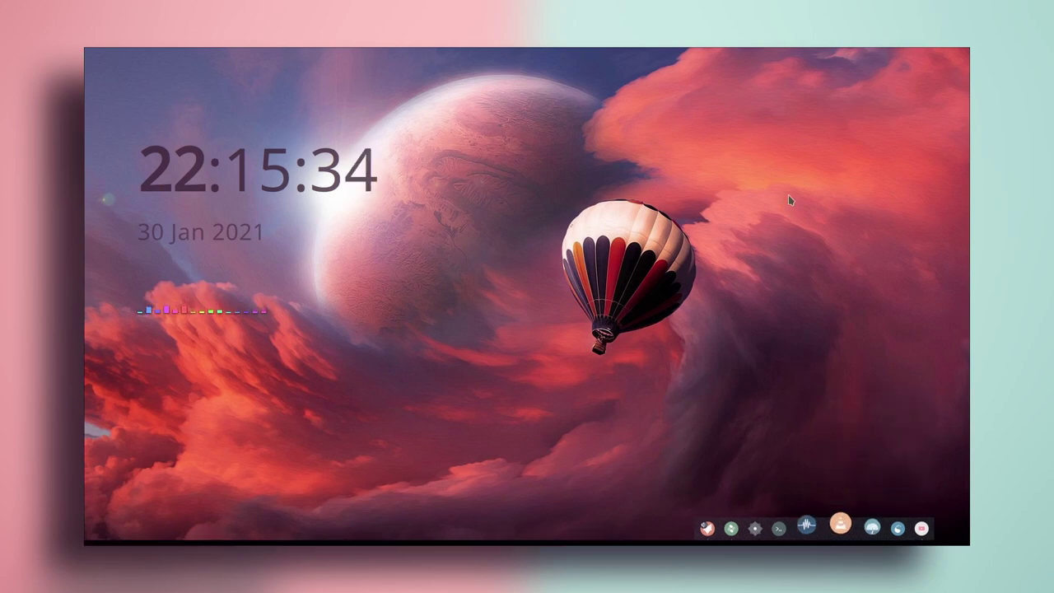
click(786, 100)
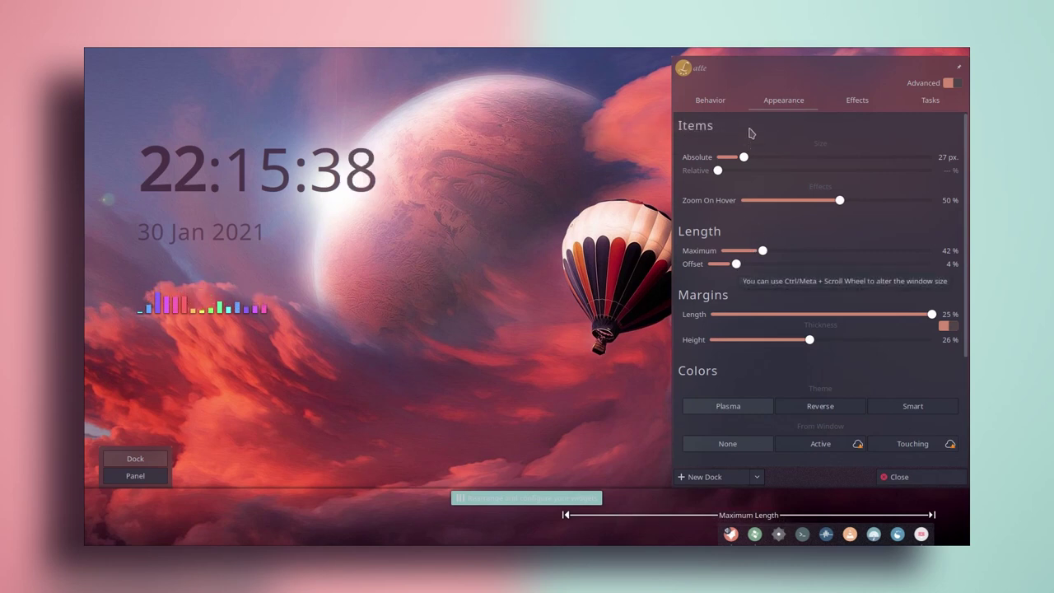
click(719, 106)
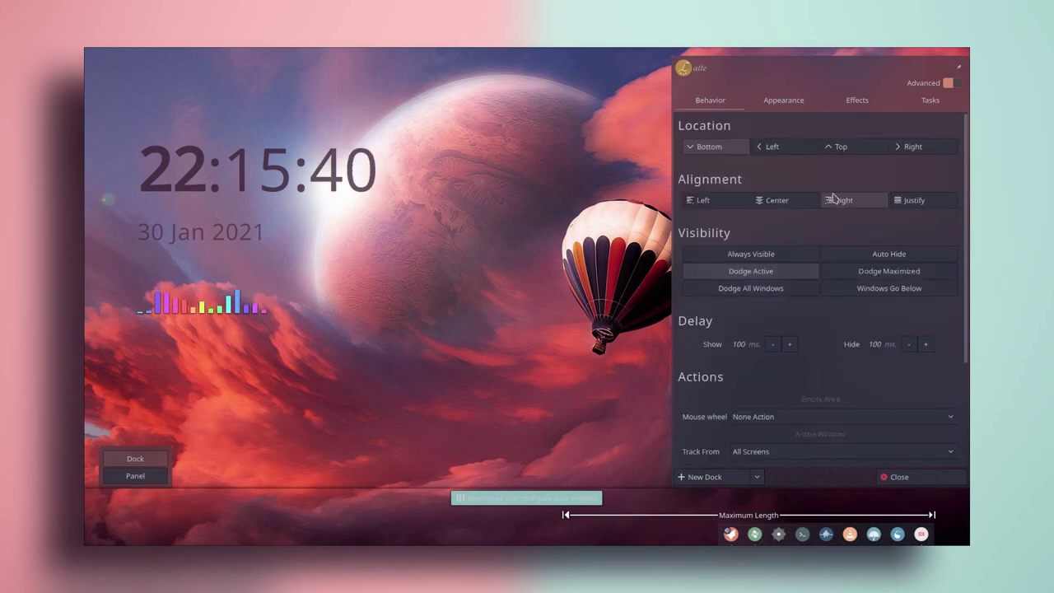
click(727, 204)
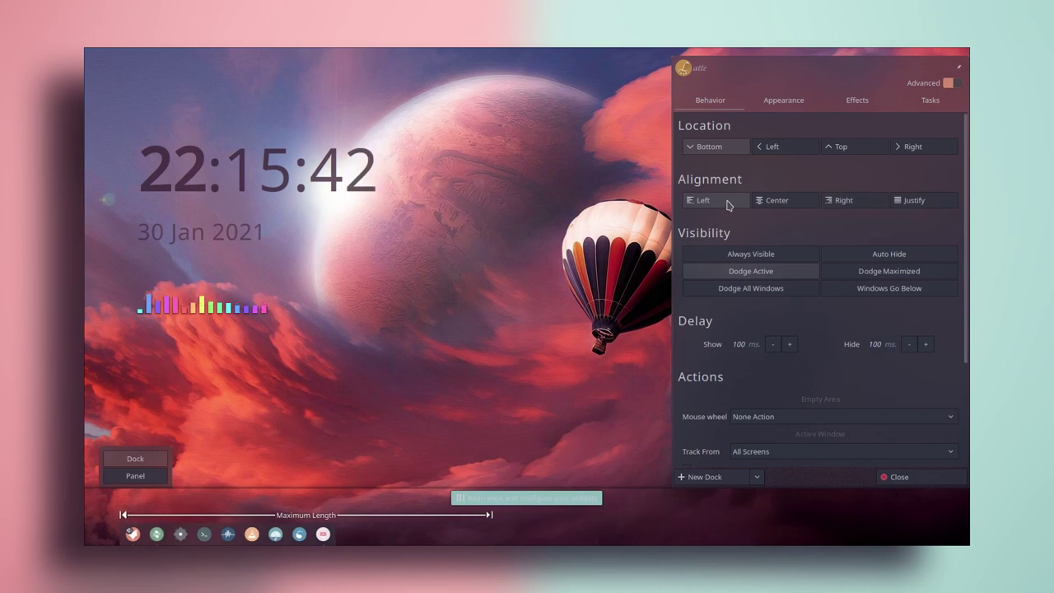
click(320, 304)
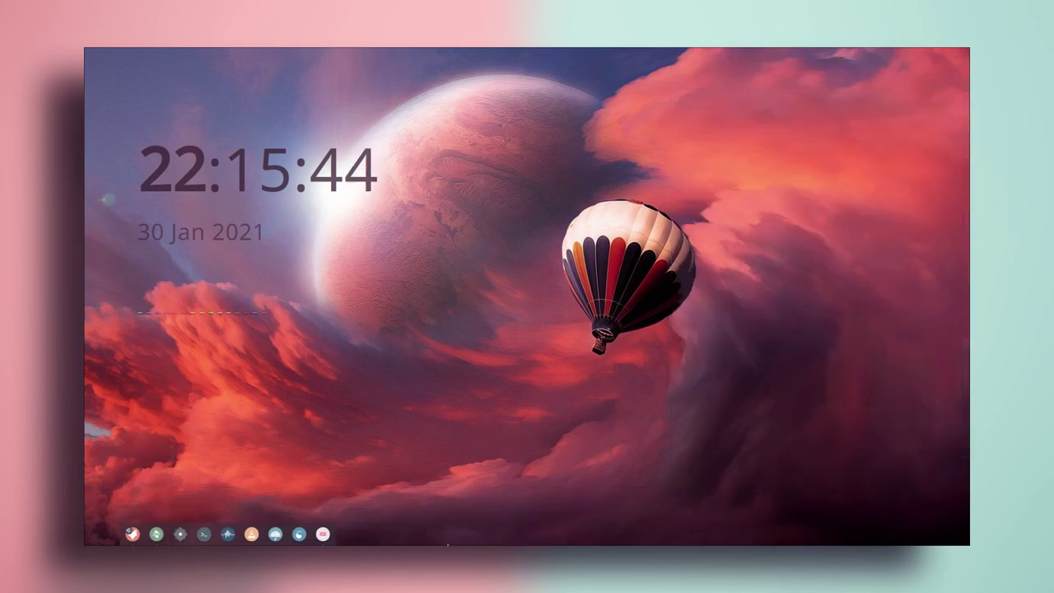